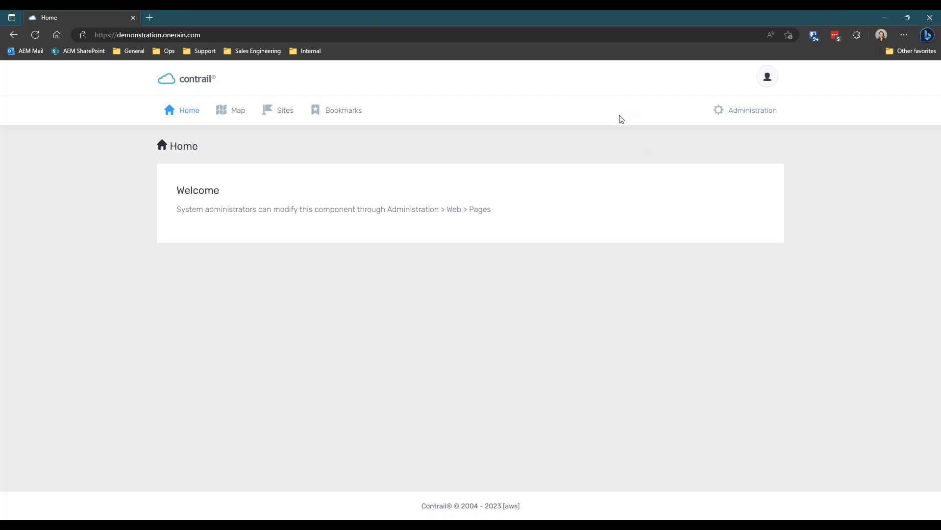
Open the account's settings page and review its list of privileges, especially the Web privilege.
click(767, 79)
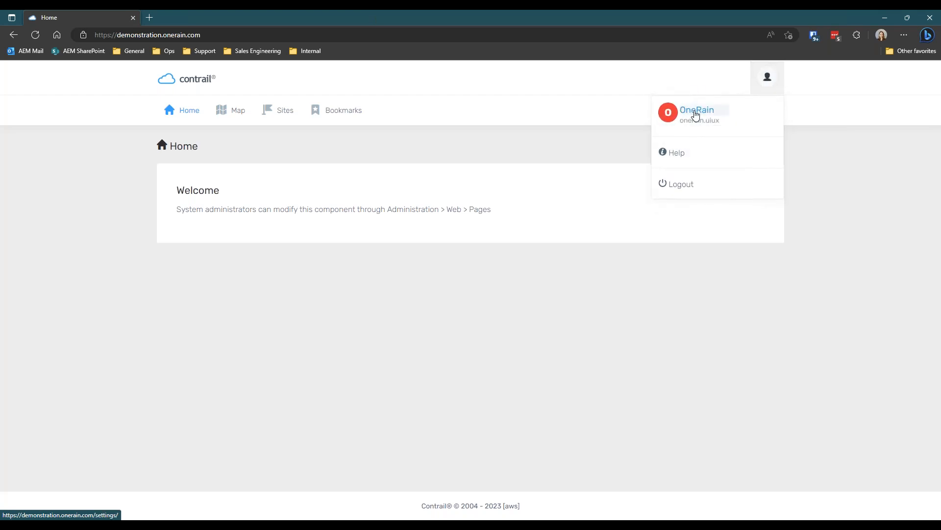
click(695, 113)
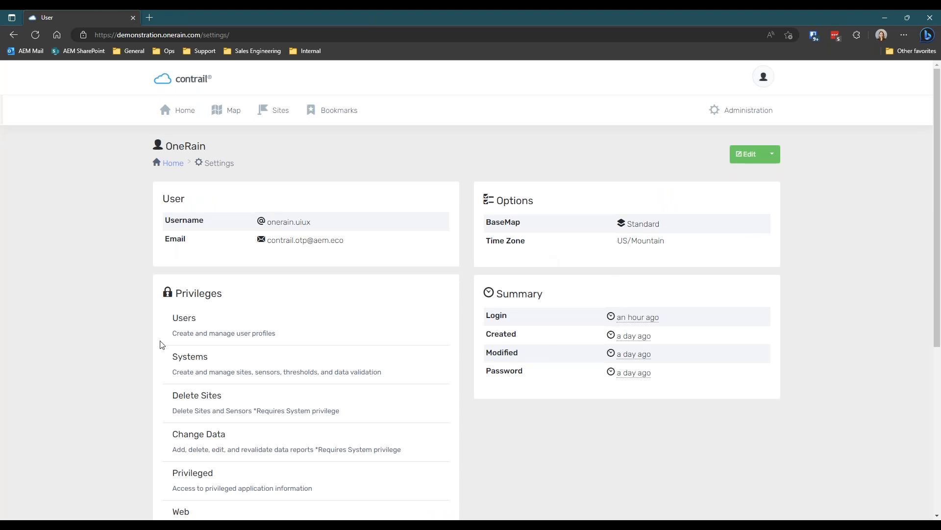
scroll(212, 294, down, 5)
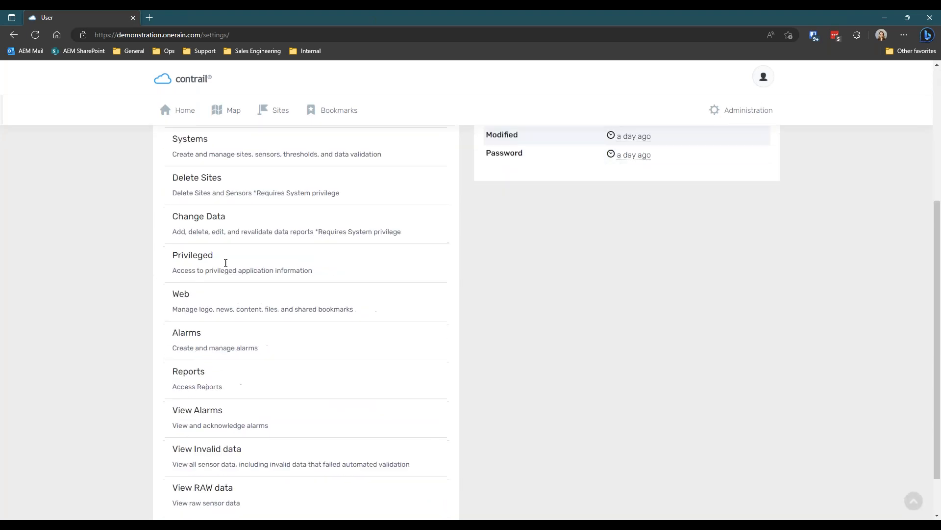
scroll(259, 273, up, 5)
scroll(244, 289, down, 5)
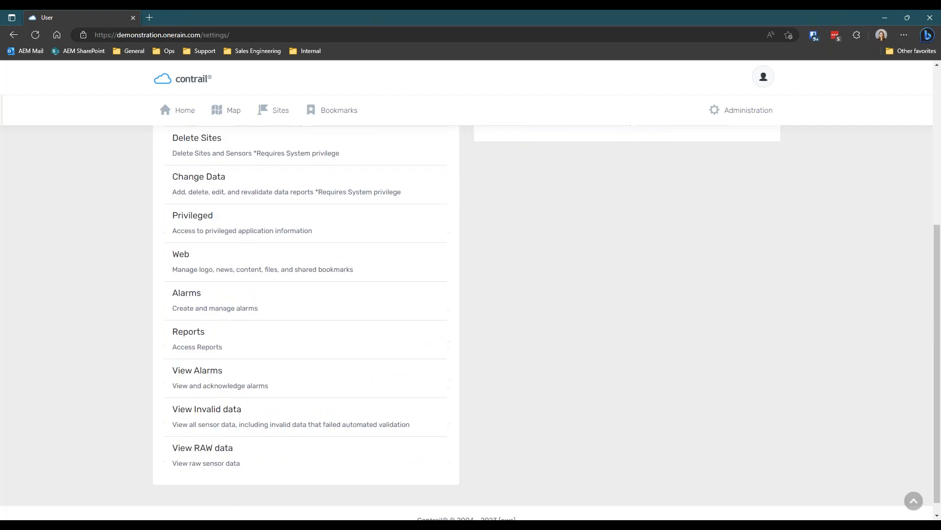
scroll(248, 275, up, 5)
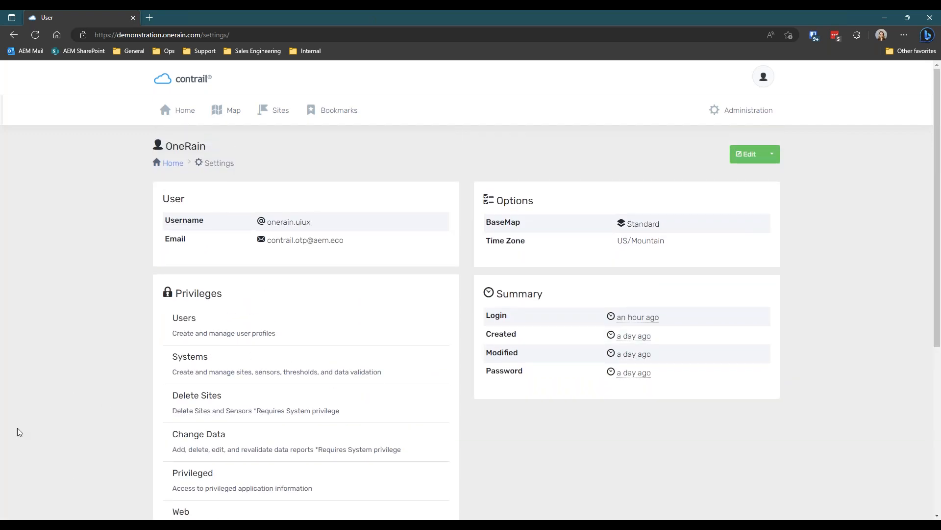
scroll(259, 448, down, 5)
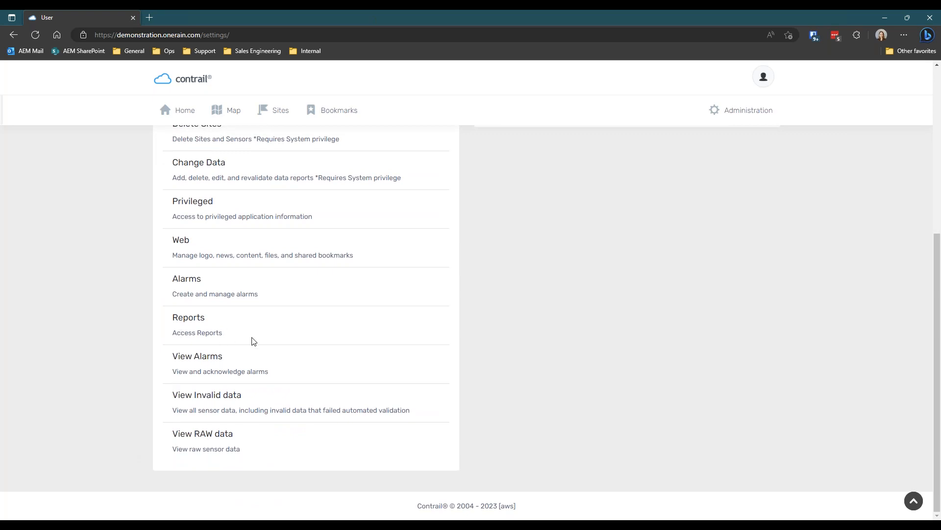
drag(179, 240, 374, 260)
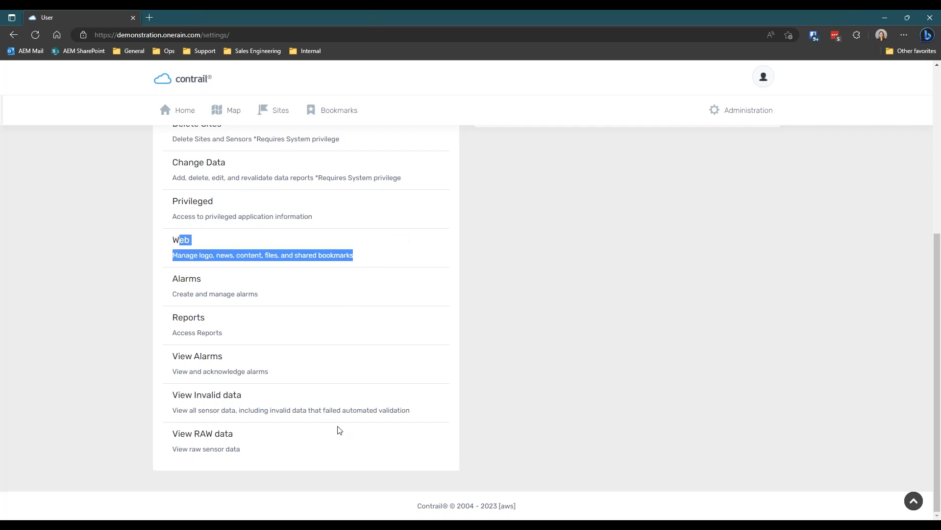
Return to the home page and open the Web configuration page of Administration in a separate browser tab.
click(182, 110)
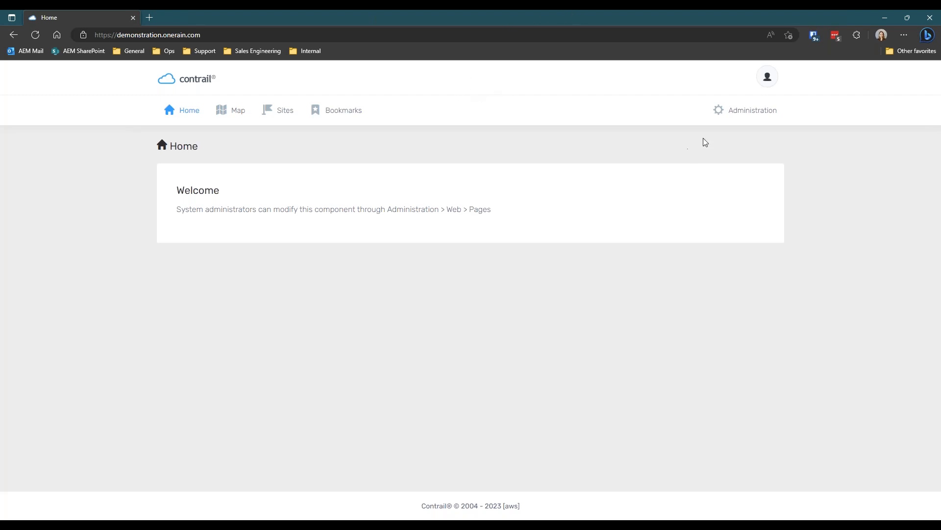
middle_click(746, 112)
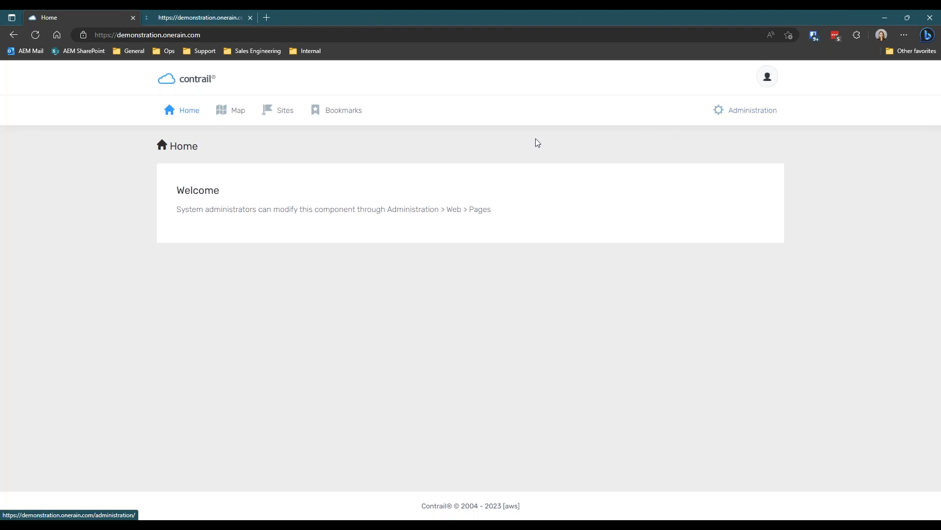
click(236, 15)
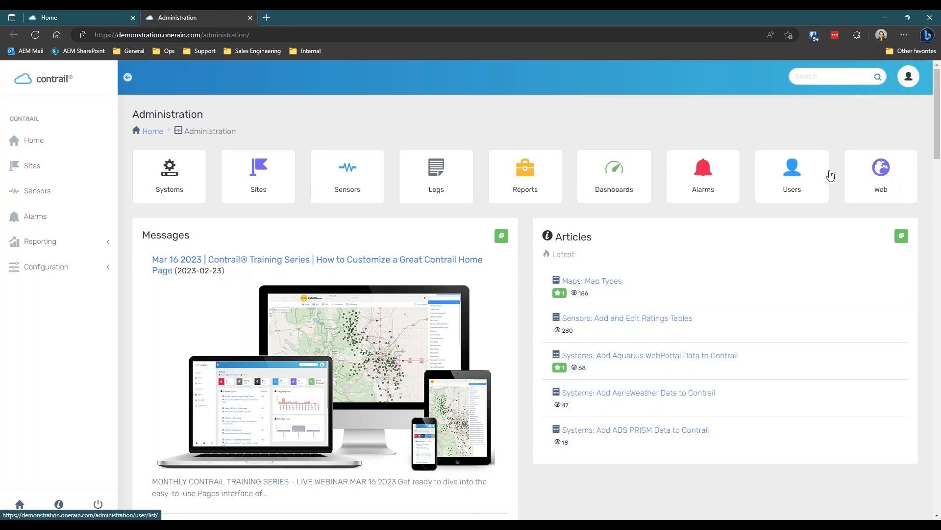
click(57, 266)
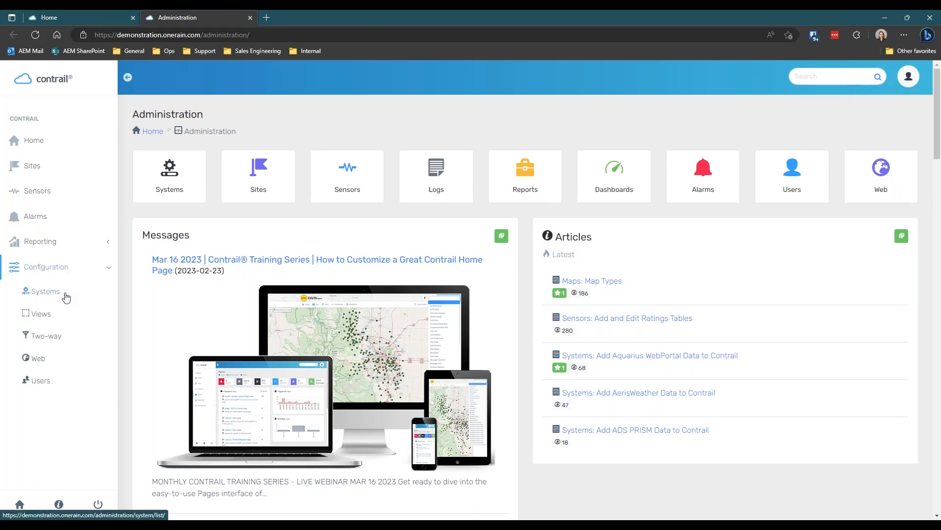
click(57, 364)
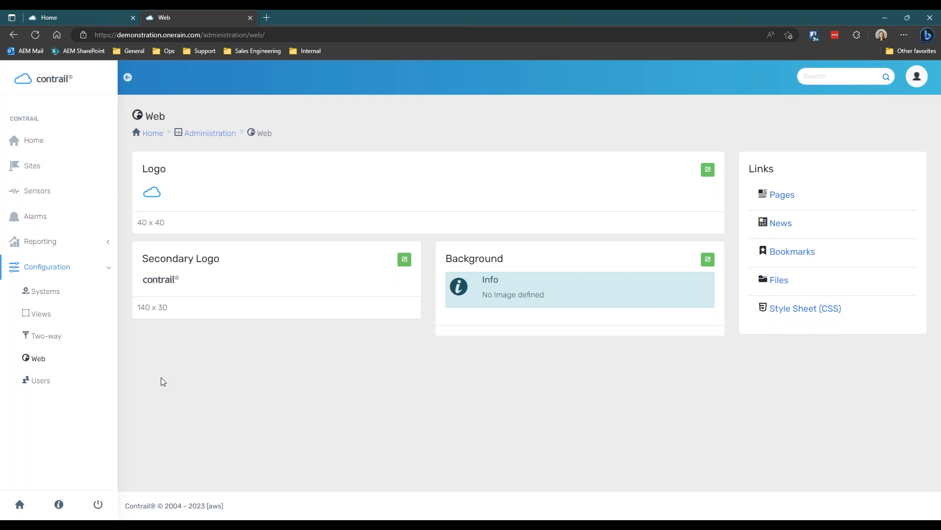
click(83, 16)
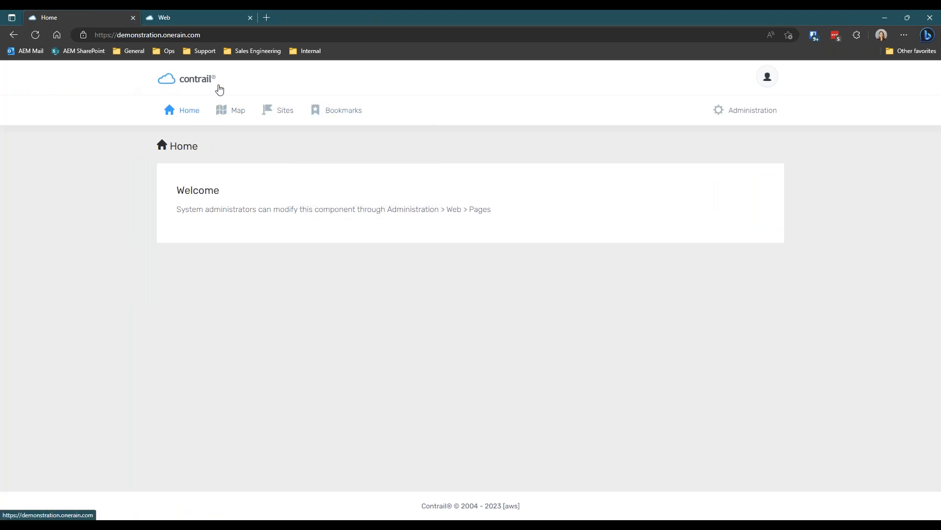
click(198, 20)
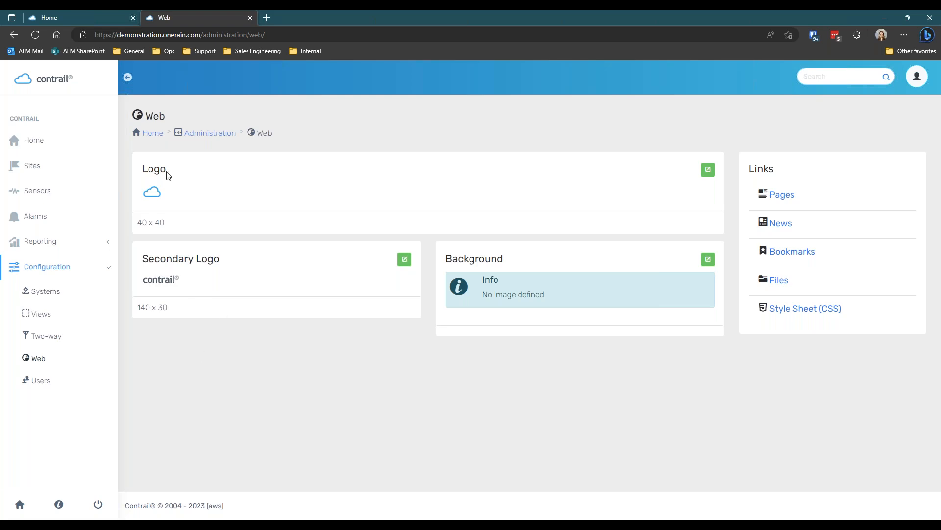
Edit the main logo and choose the local file aem-icon.png from Downloads as its image.
click(708, 170)
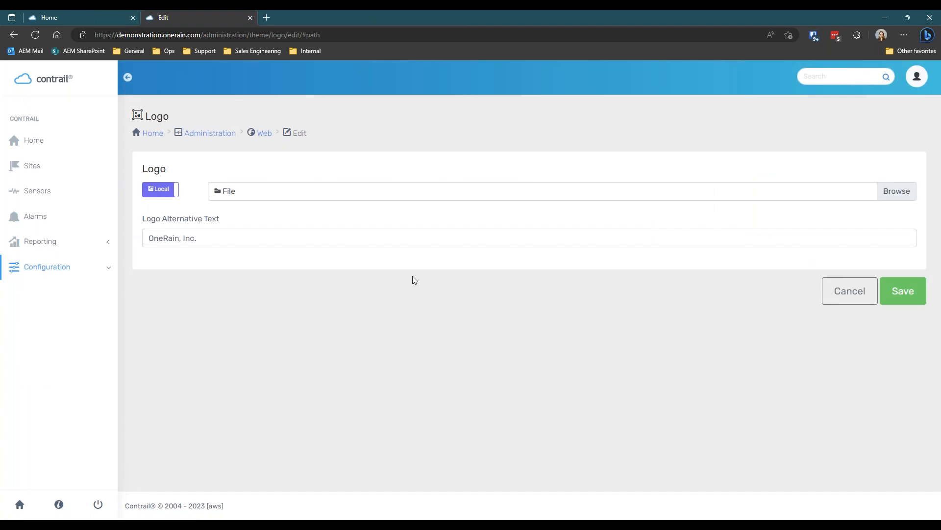
click(162, 194)
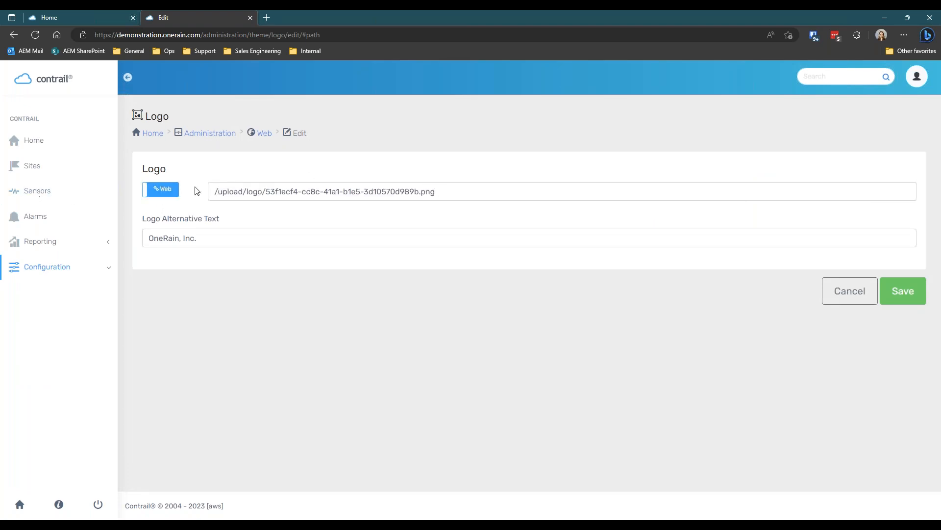
click(167, 192)
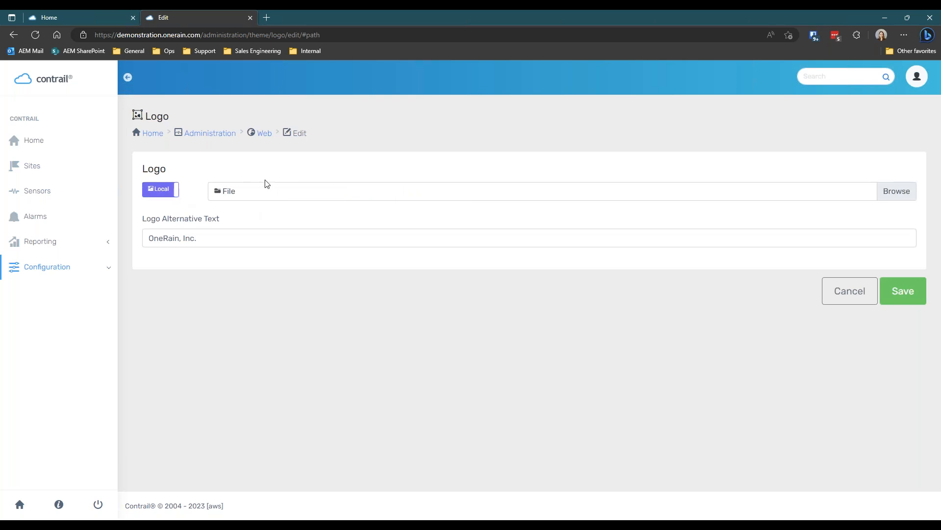
click(262, 194)
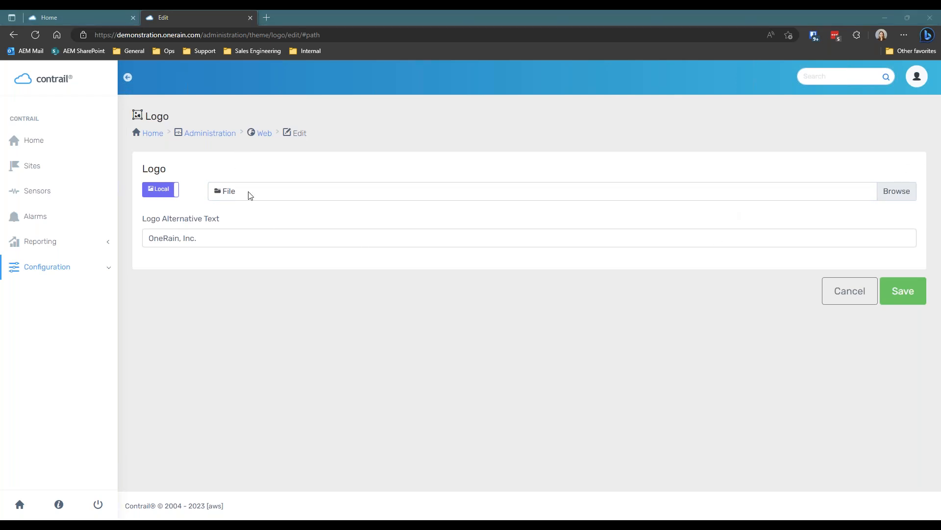
drag(1, 456, 222, 131)
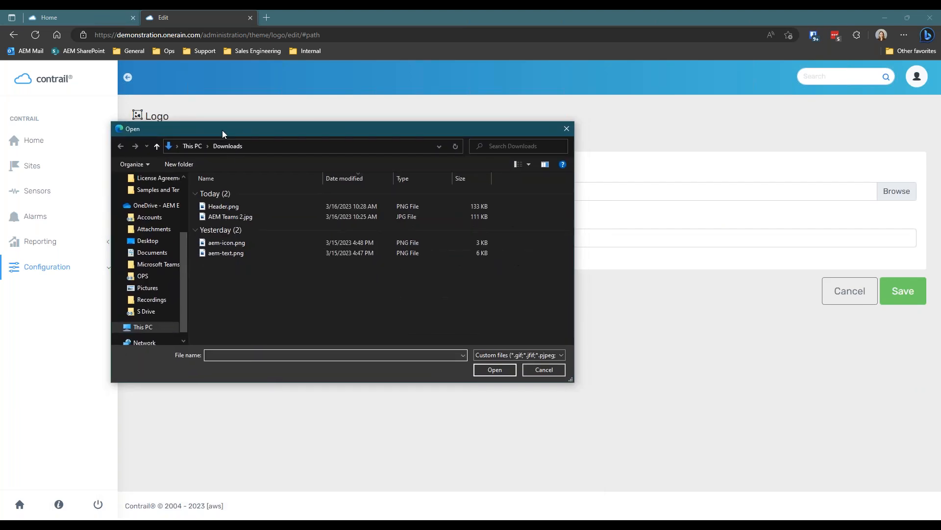
double_click(225, 244)
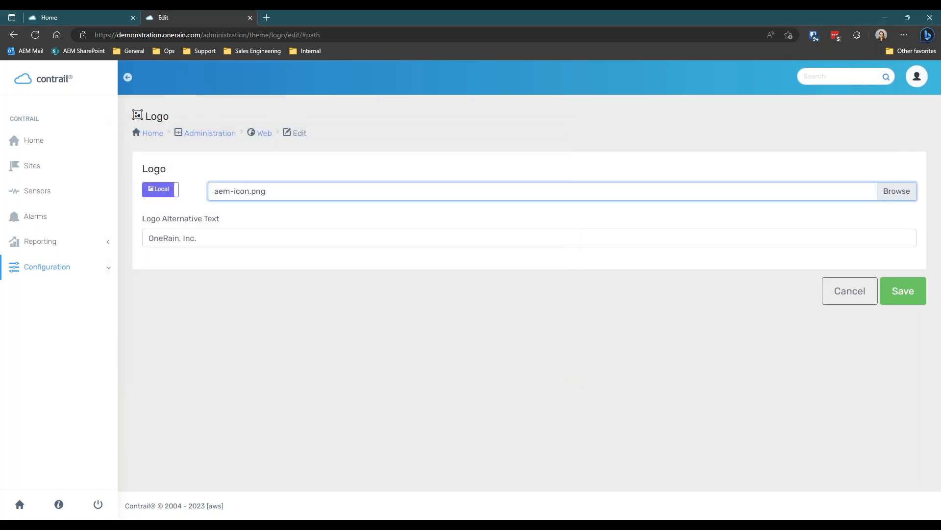
Set the logo's alternative text to "AEM Contrail" and save the logo.
triple_click(206, 236)
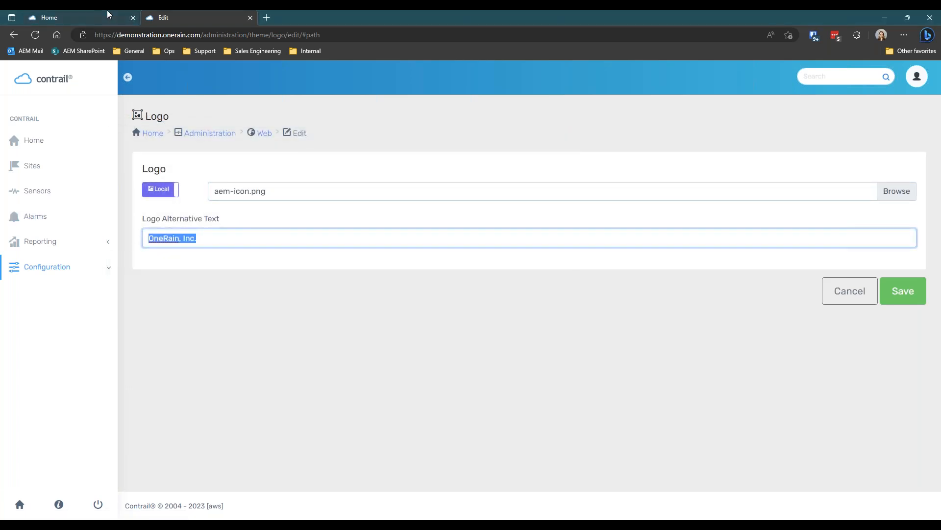
click(69, 15)
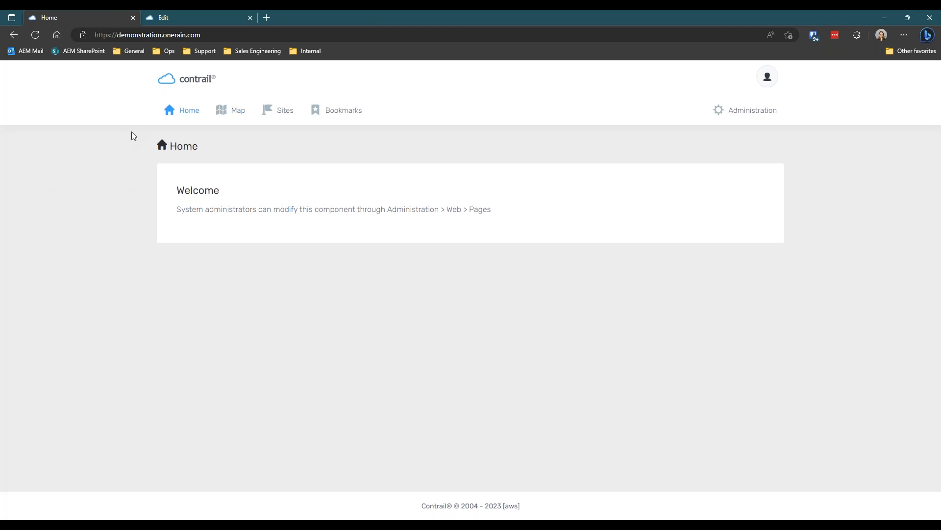
click(177, 14)
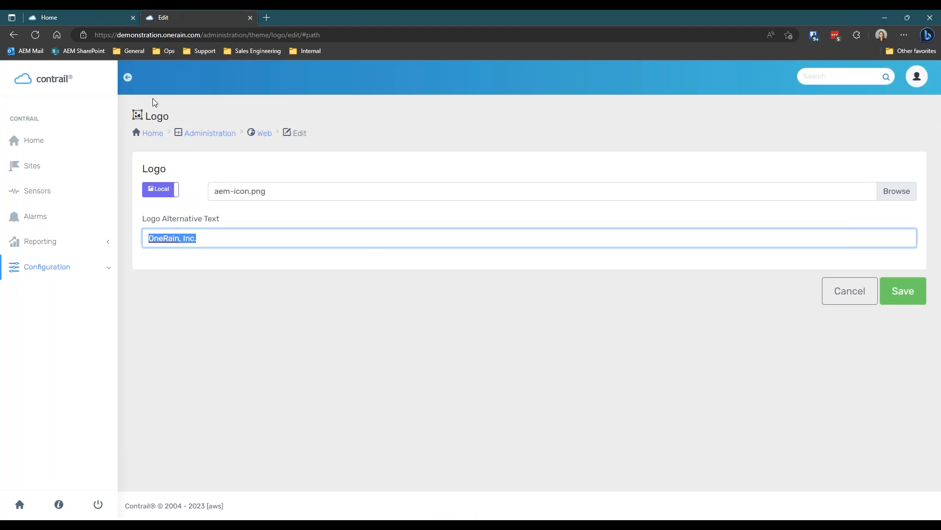
text(A)
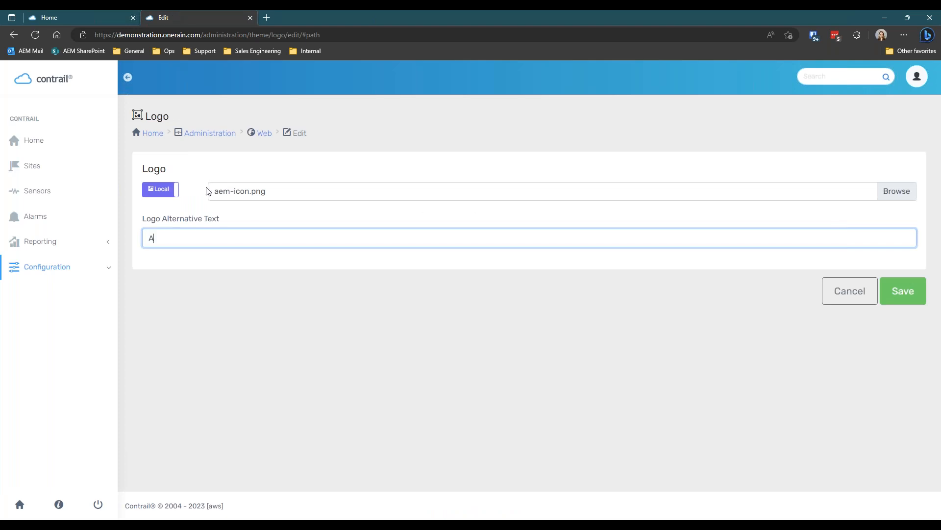
text(EM Contrail)
click(902, 299)
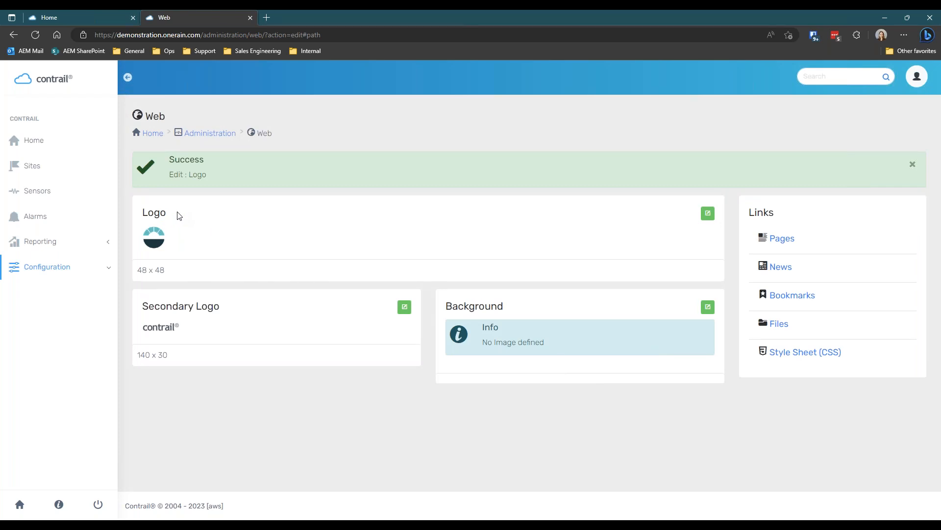
Check the main logo's dimensions and reload the home page to view the logo in its header.
drag(177, 271, 120, 272)
click(180, 286)
click(105, 16)
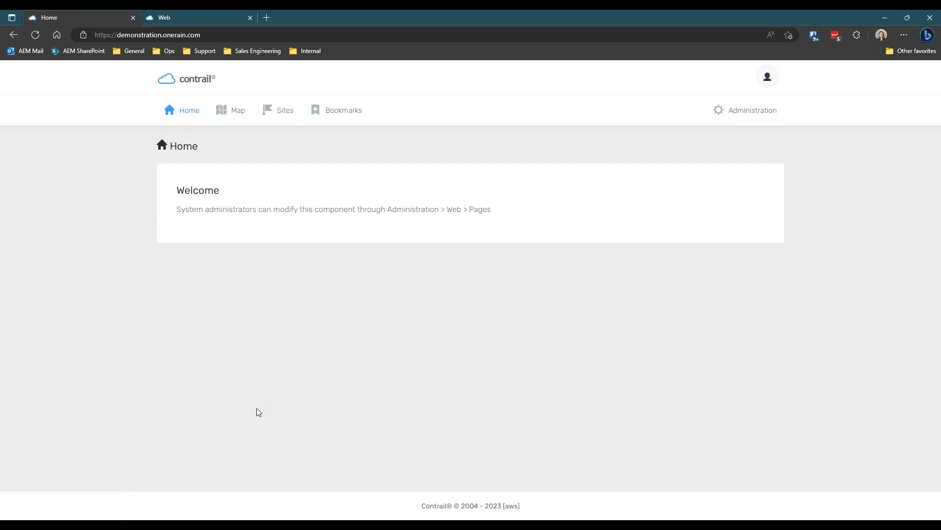
key(F5)
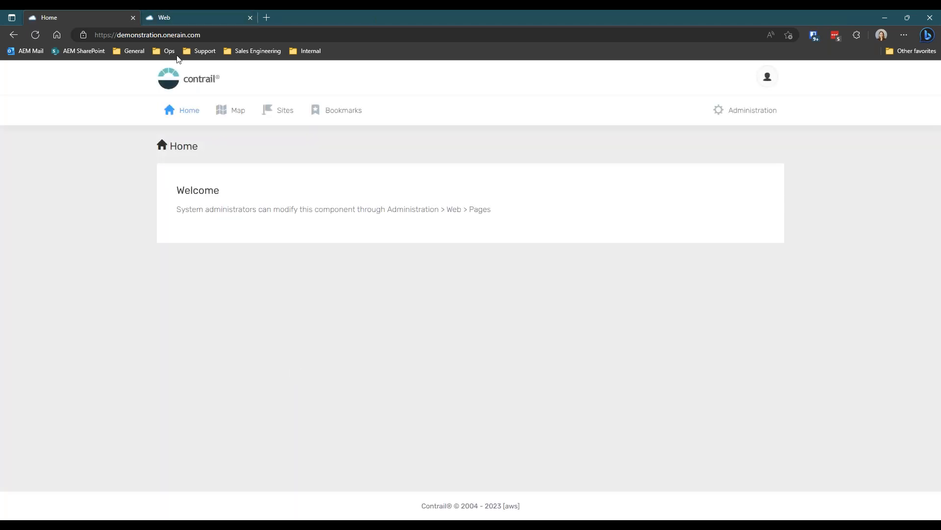
Replace the secondary logo in the Web configuration with the local file aem-text.png and save it.
click(210, 13)
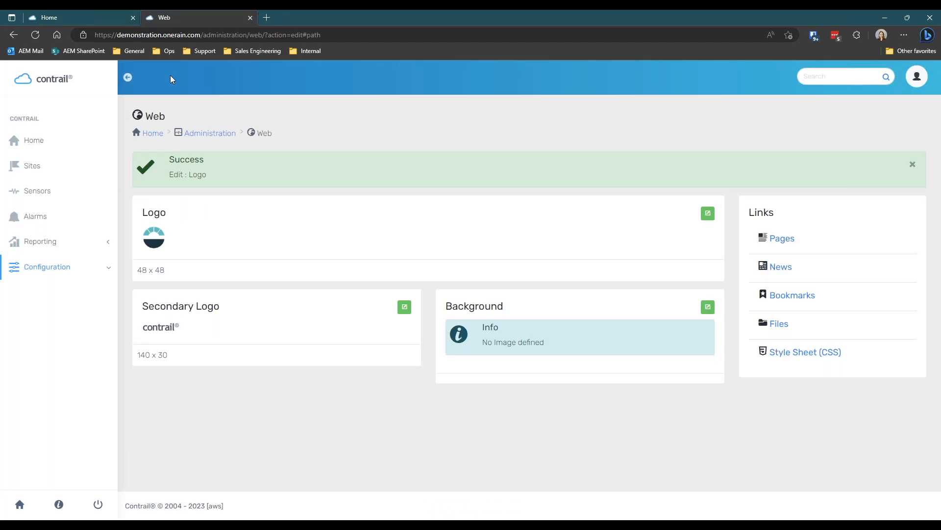
click(157, 337)
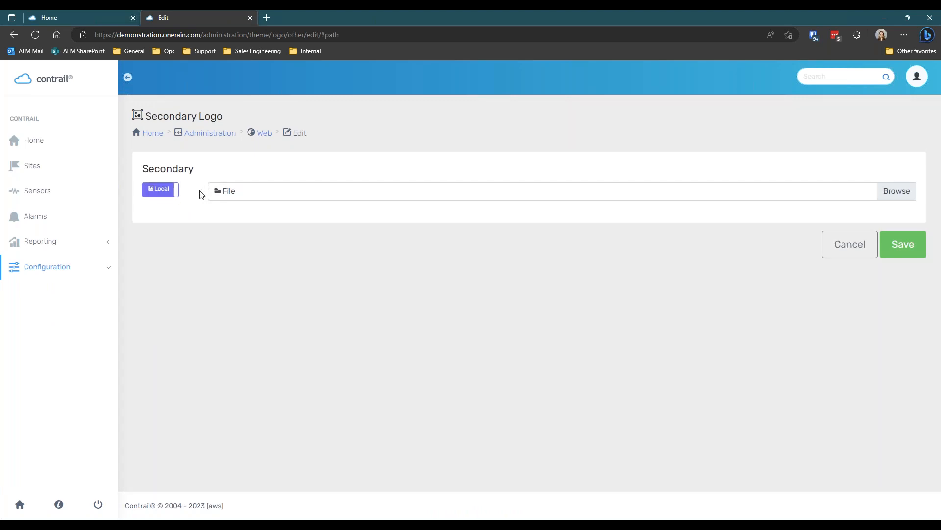
click(172, 193)
click(169, 192)
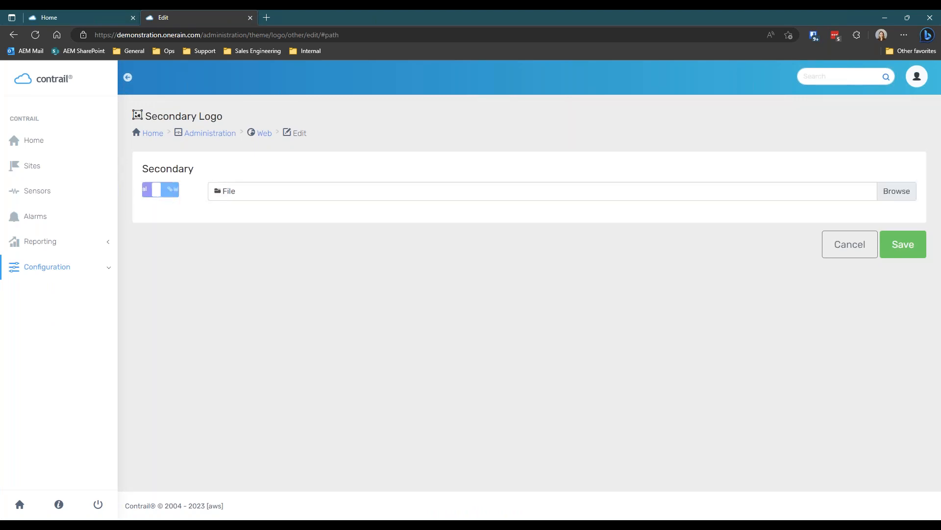
click(262, 196)
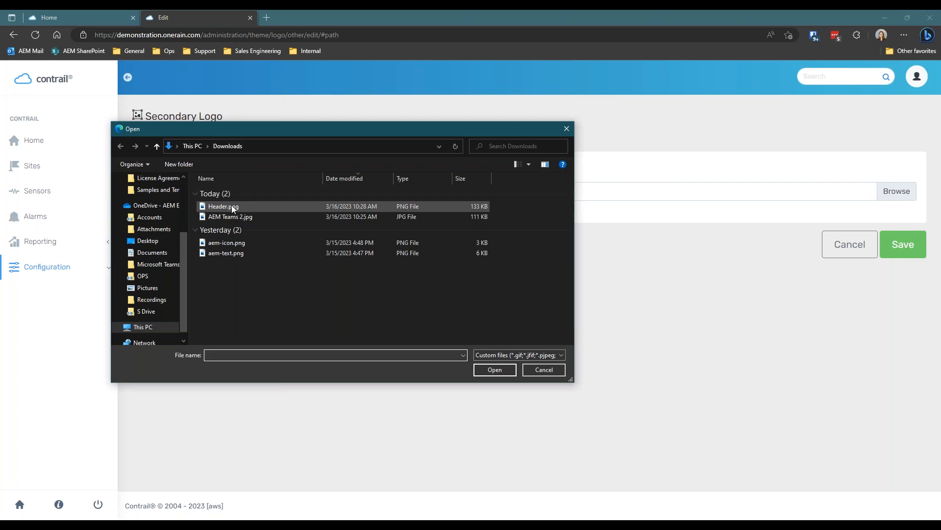
double_click(236, 252)
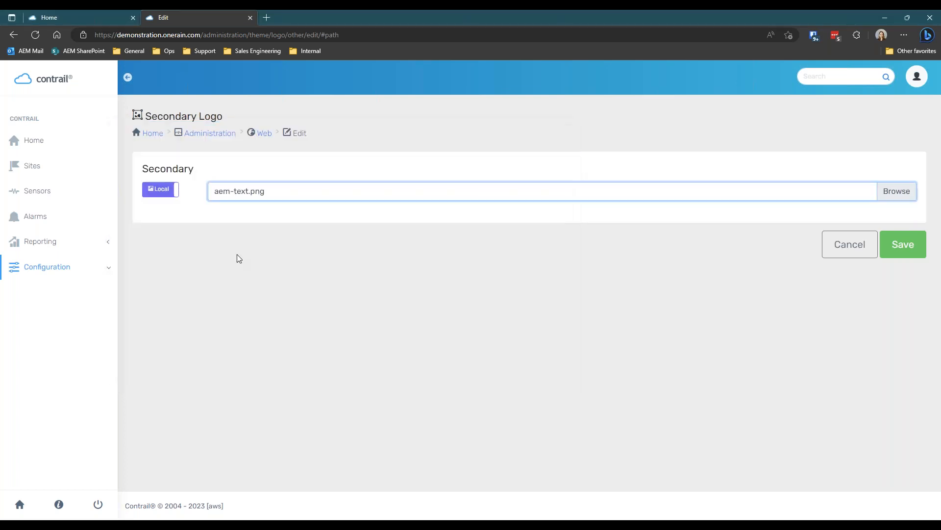
click(914, 248)
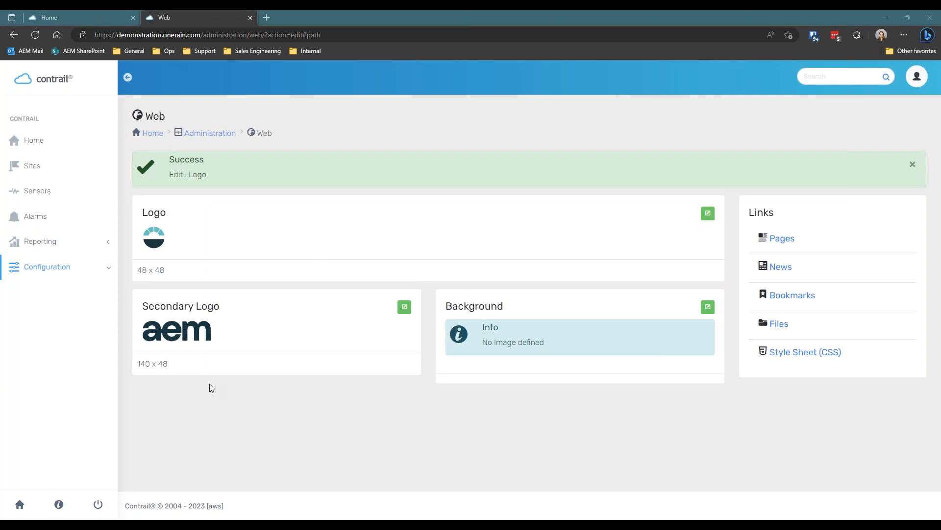
Check the secondary logo's dimensions and view both logos in the home page header.
drag(181, 365, 152, 372)
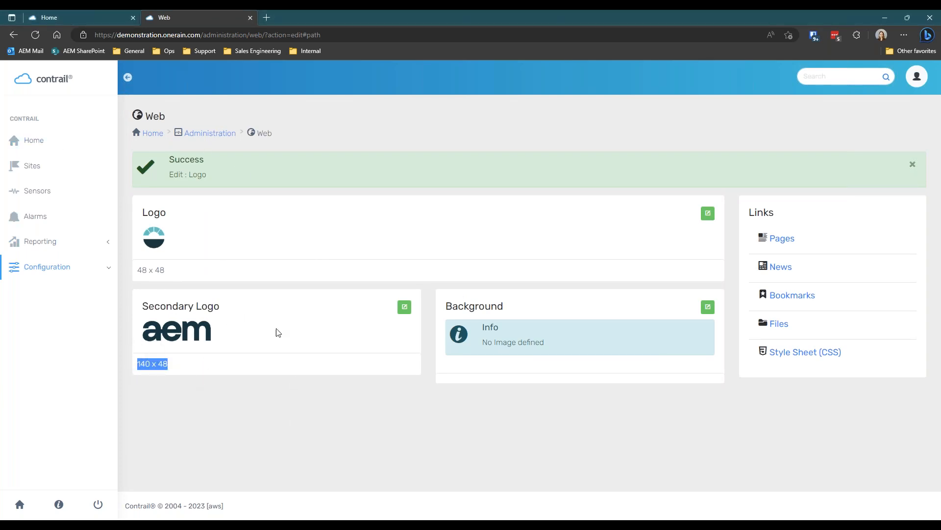
click(82, 17)
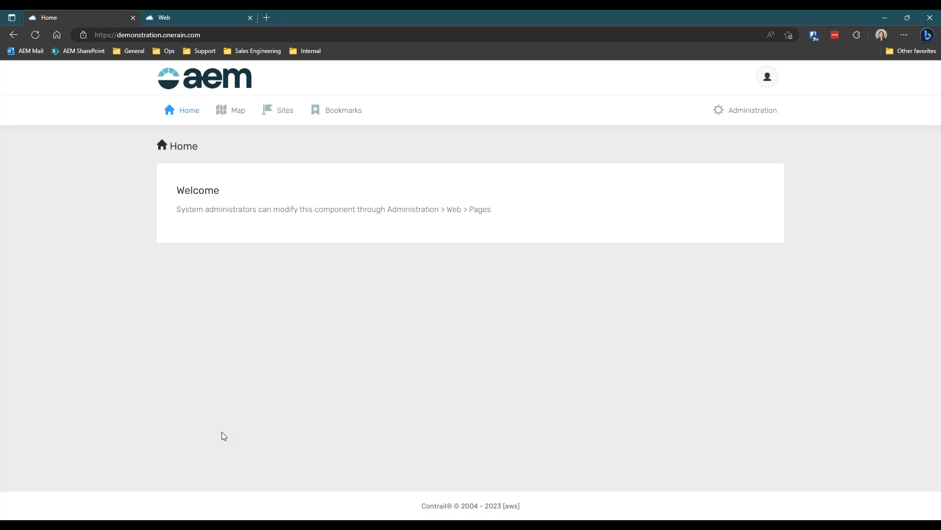
Shrink the browser window to phone size to check the home page's logo and collapsed navigation menu, and maximize it again.
double_click(419, 16)
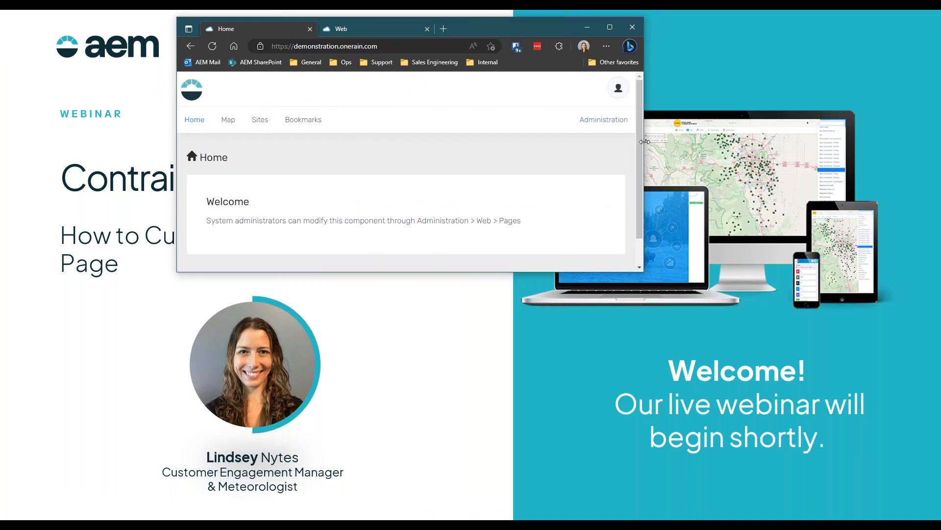
drag(644, 141, 422, 215)
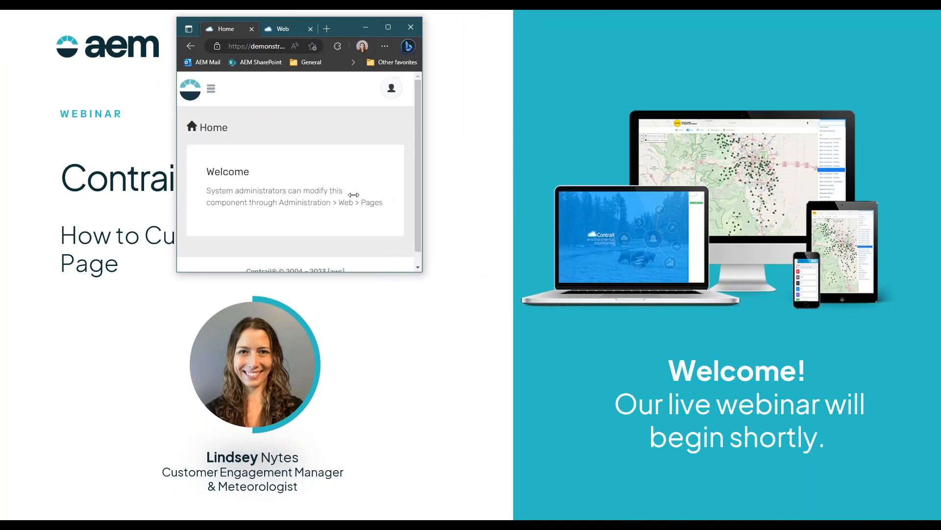
drag(336, 272, 338, 519)
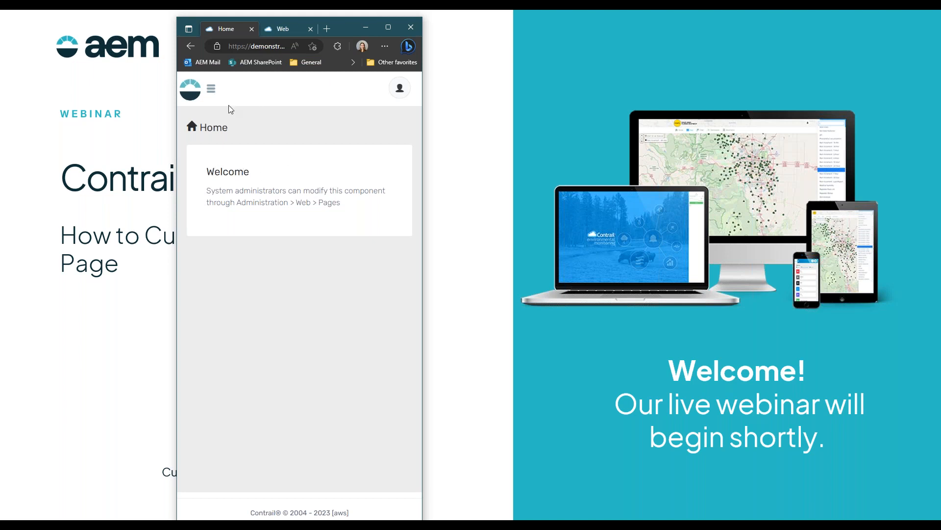
click(211, 93)
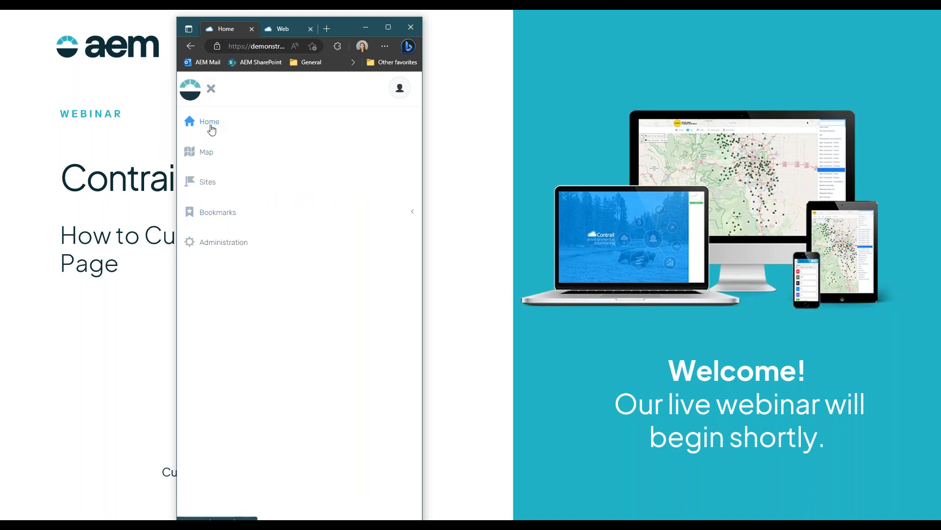
click(212, 93)
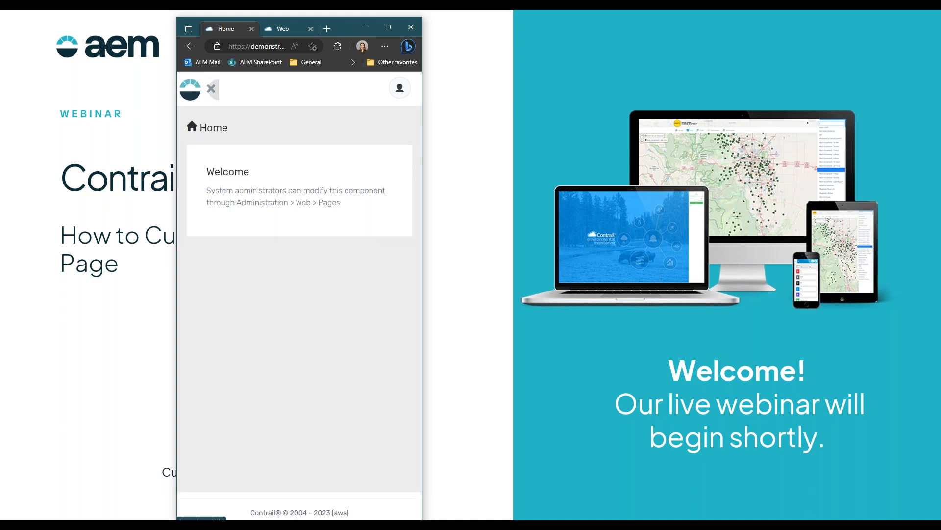
click(385, 23)
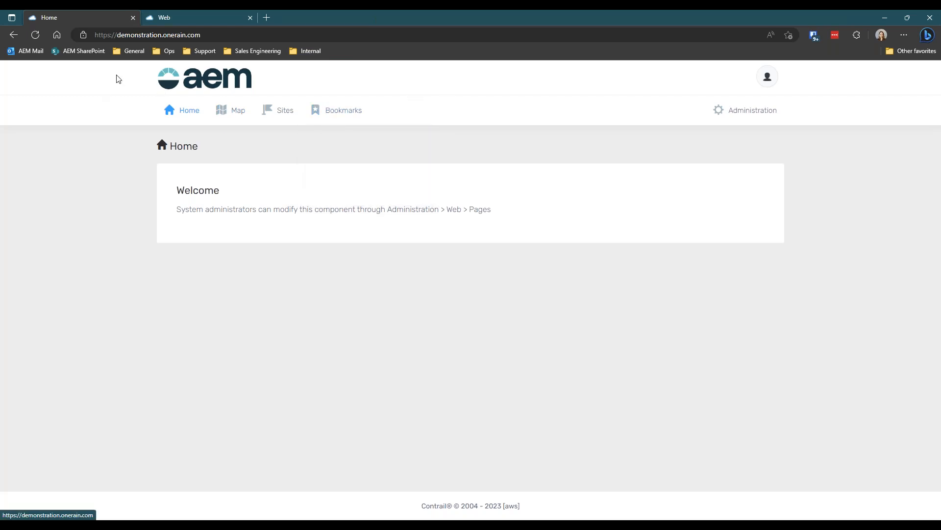
Set the background color in the Web configuration to #ce4b20 and save it.
click(164, 17)
click(465, 395)
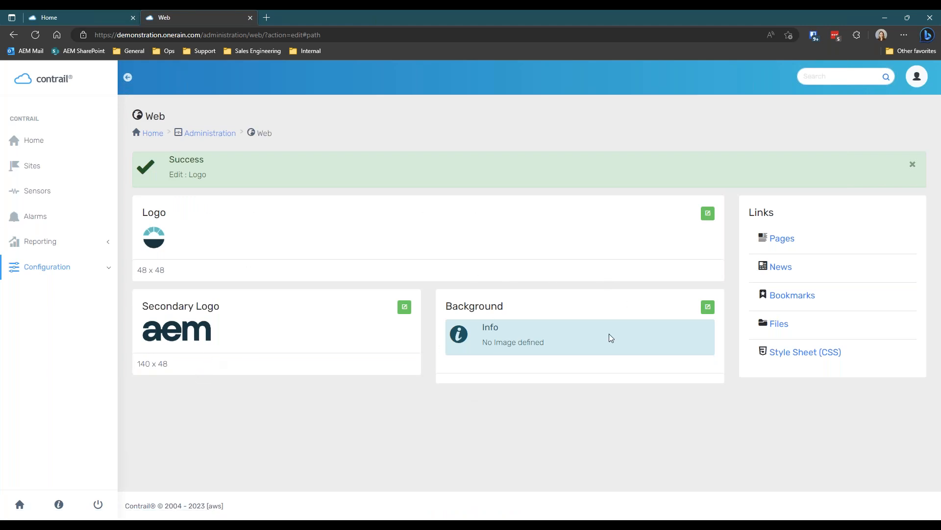
click(714, 313)
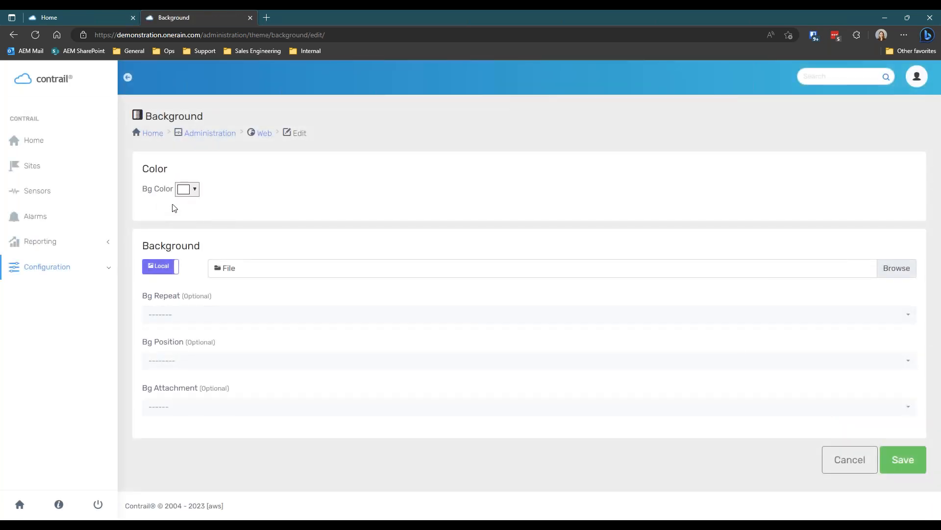
click(184, 193)
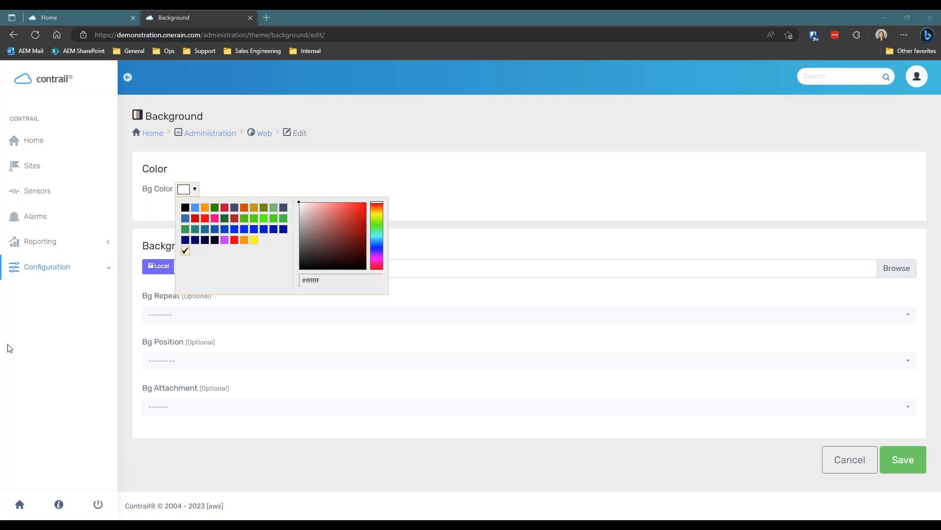
drag(338, 281, 296, 279)
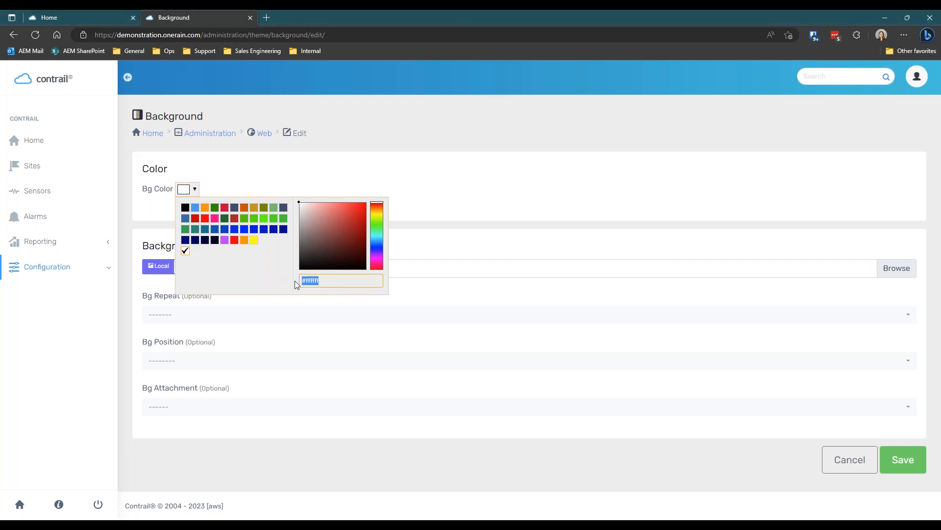
text(#ce4b20)
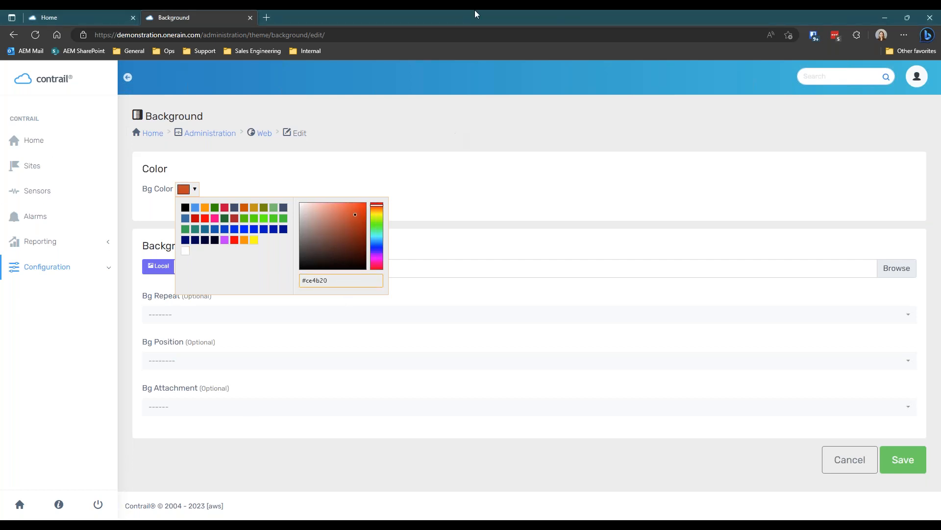
click(424, 118)
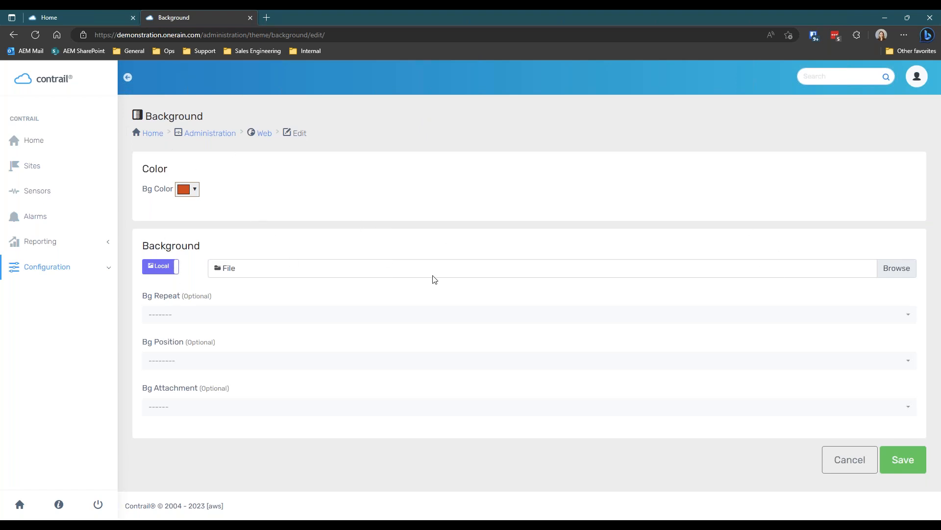
click(916, 457)
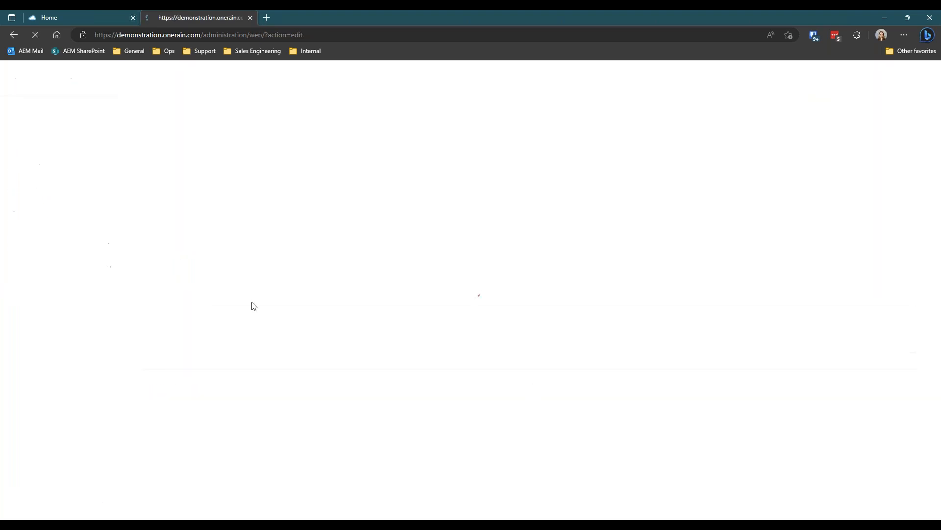
Reload the home page to examine the header's background color, and refresh the Web configuration page.
click(104, 15)
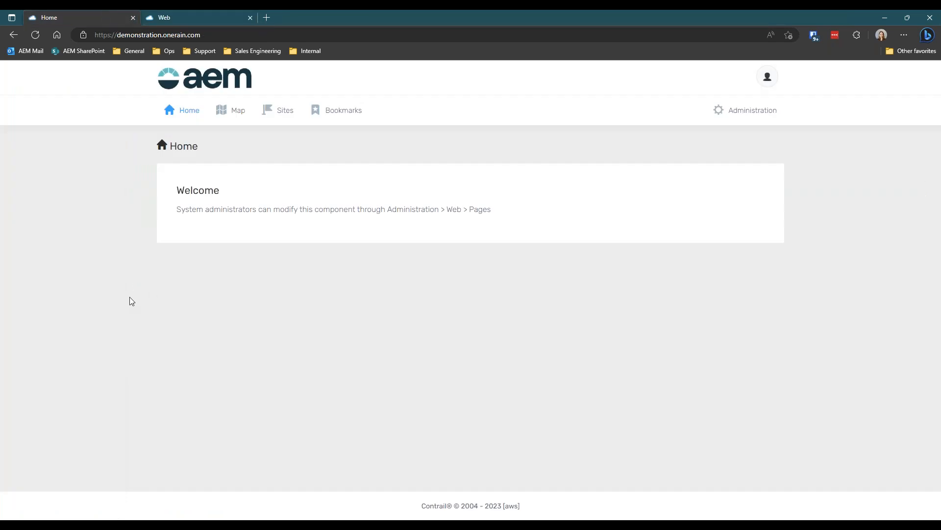
key(F5)
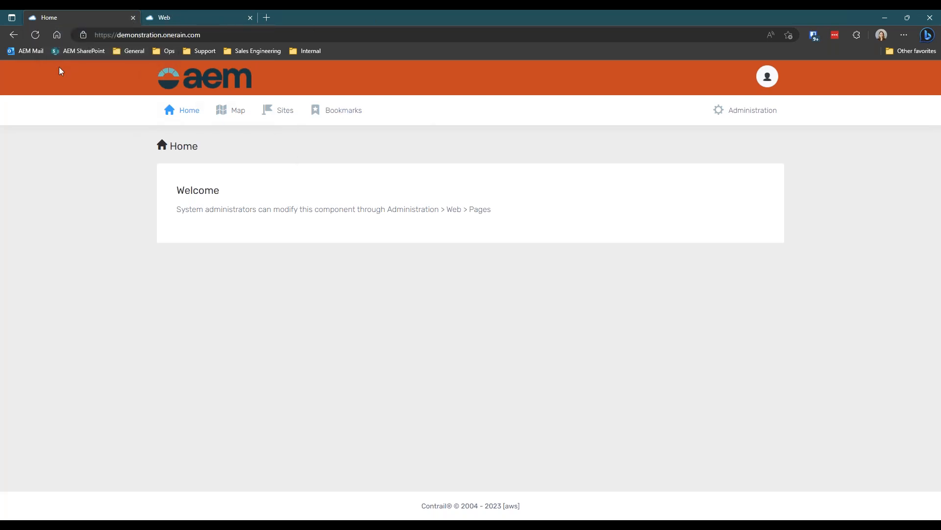
click(197, 16)
key(F5)
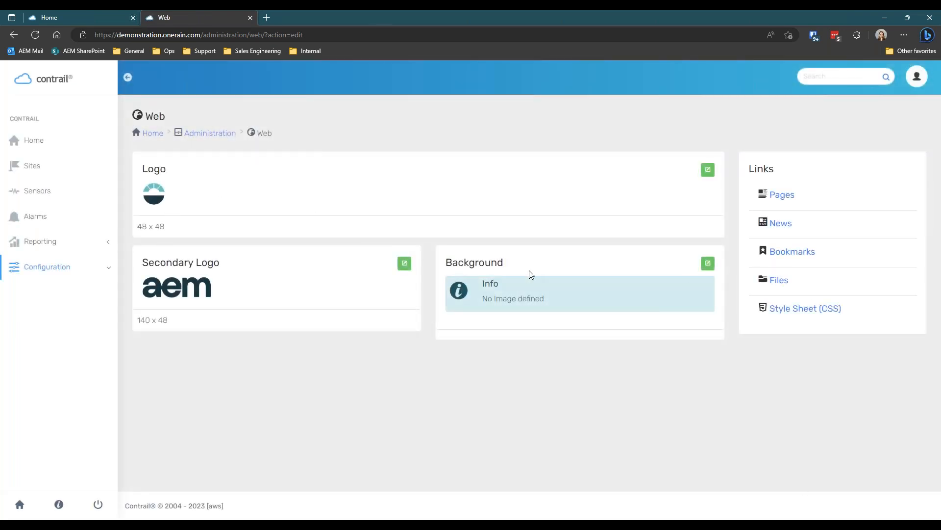
click(115, 14)
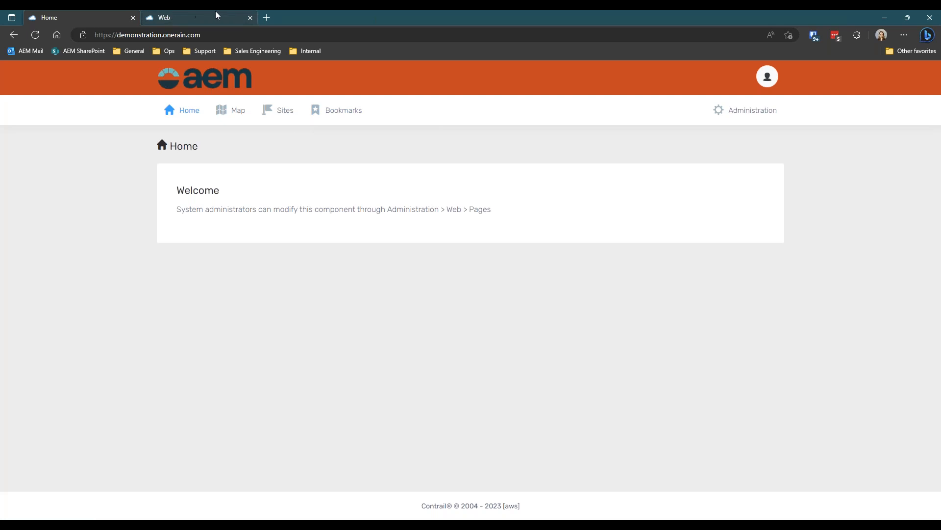
mouse_move(215, 23)
Set the Web background color back to #ffffff, save it, and view the home page header.
click(177, 17)
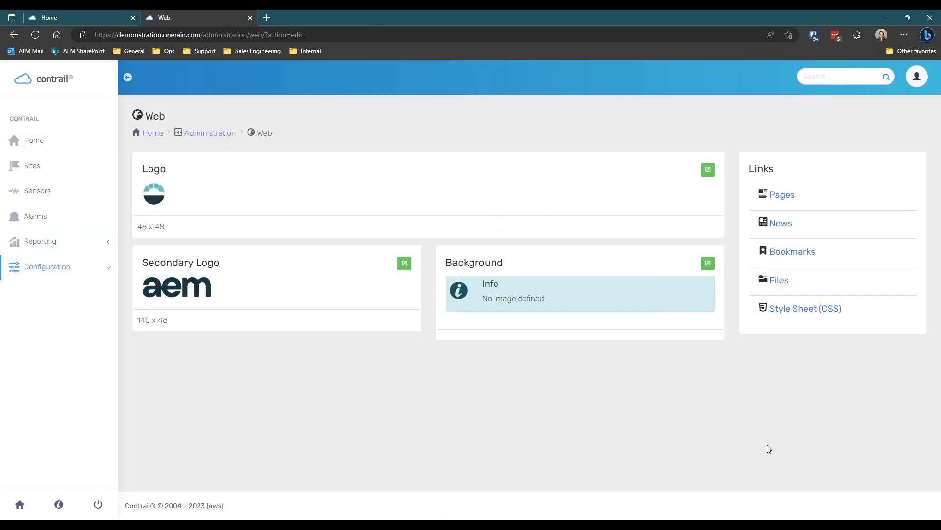
click(708, 264)
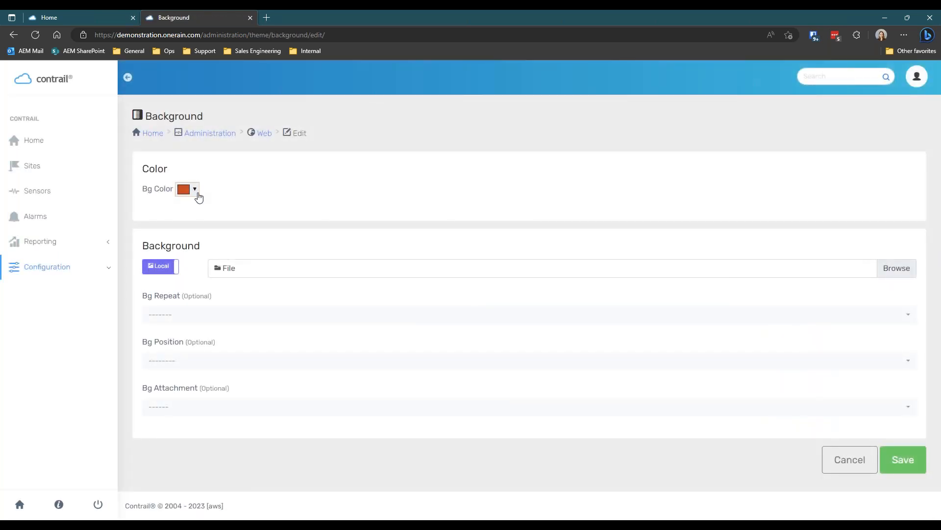
click(198, 193)
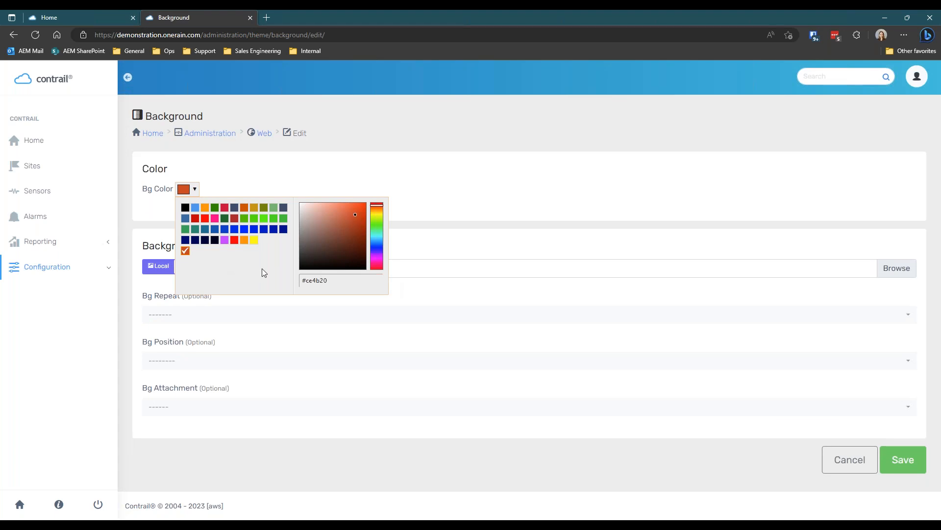
click(341, 280)
drag(342, 280, 306, 282)
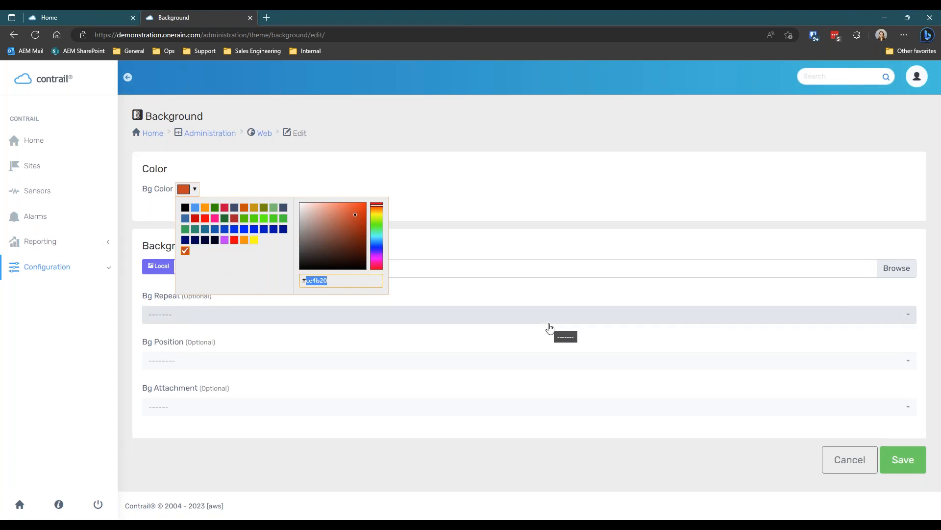
text(ffffff)
key(Return)
click(319, 279)
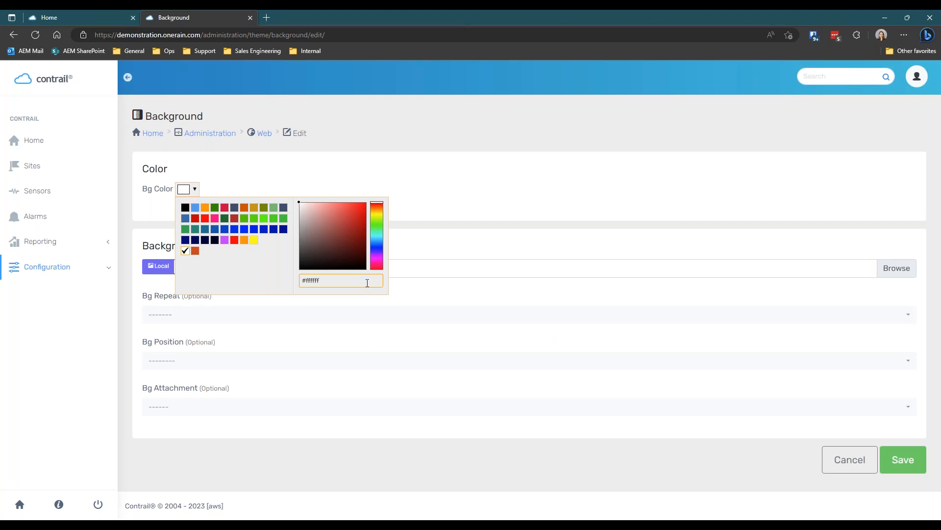
click(391, 124)
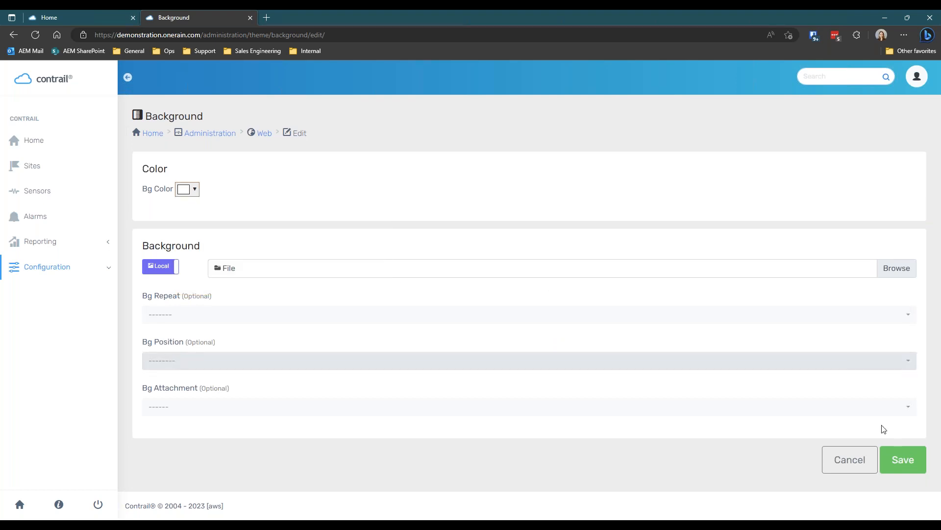
click(915, 472)
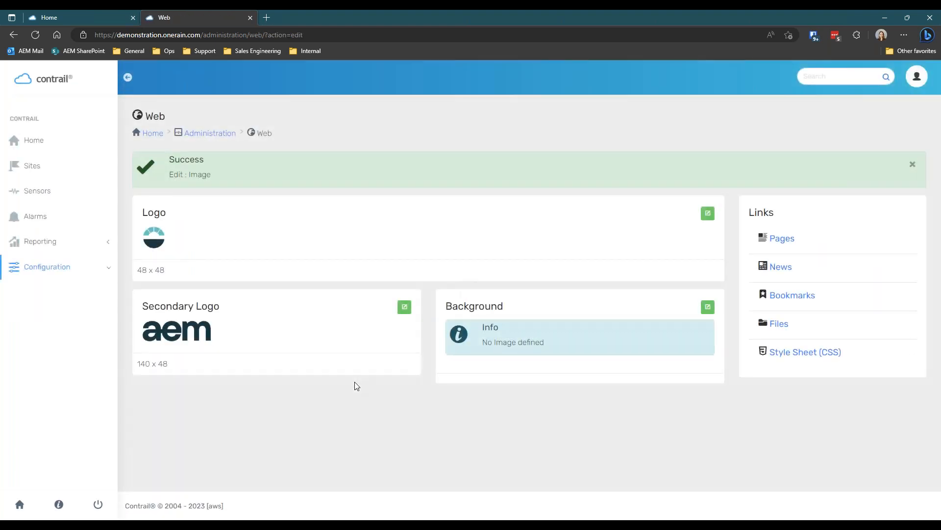
click(102, 17)
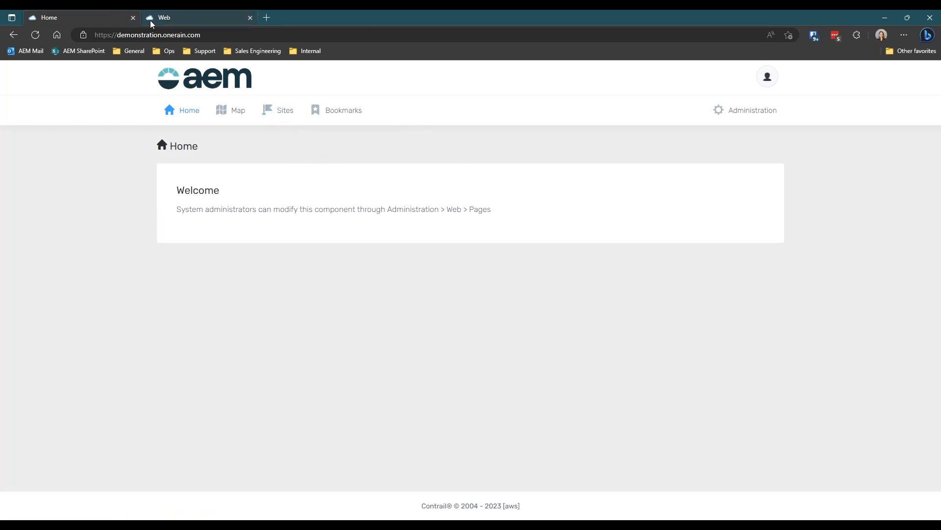
Open the Home page's details from the Web configuration's pages and compare its Welcome widget with the live home page.
click(200, 10)
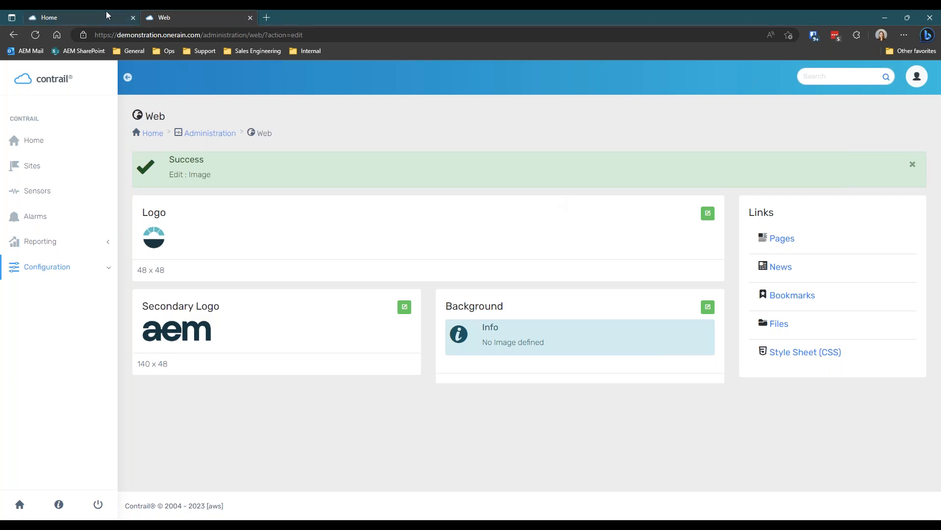
click(782, 241)
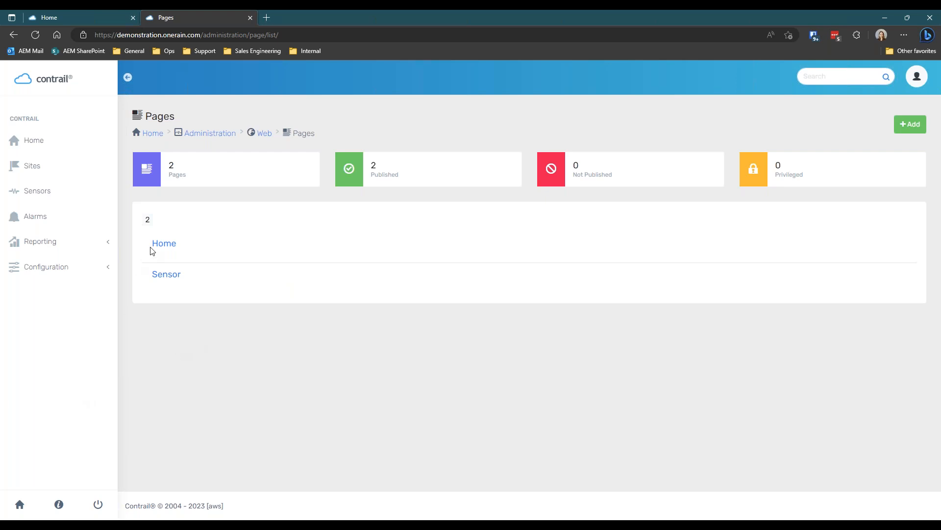
click(162, 245)
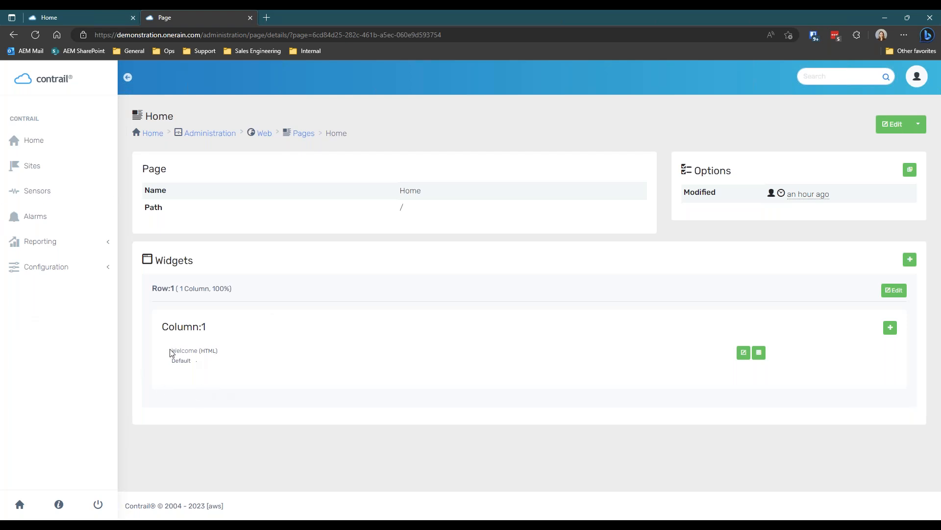
drag(170, 350, 195, 349)
click(105, 16)
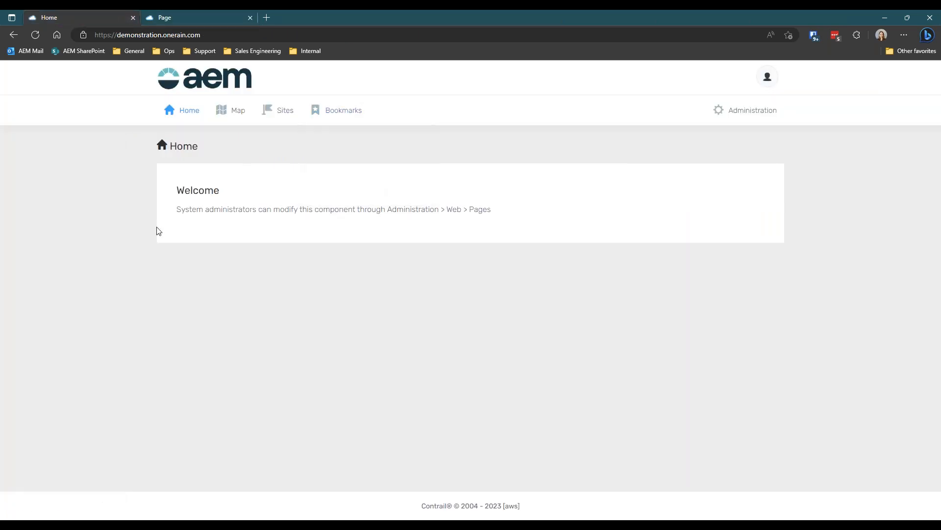
Delete the Welcome HTML widget from row 1, column 1 of the Home page and look at the live home page.
click(199, 13)
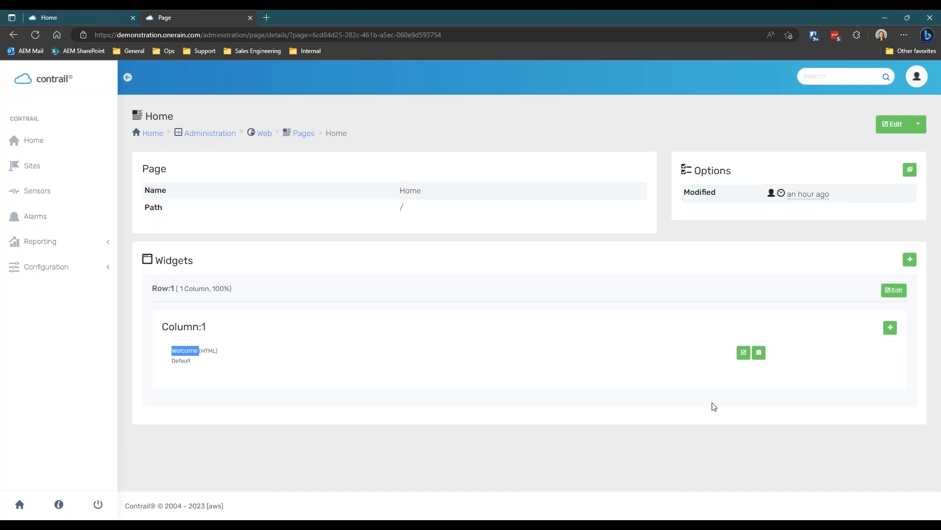
click(741, 353)
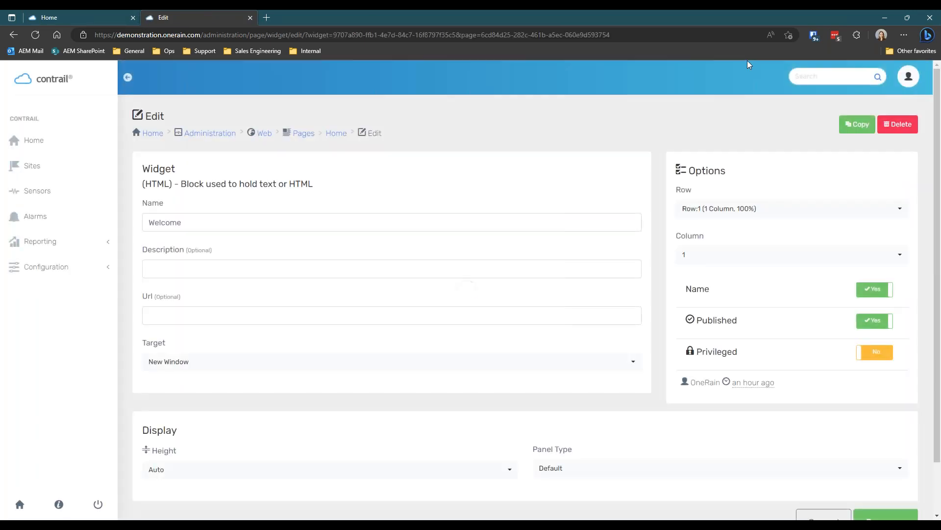
click(899, 125)
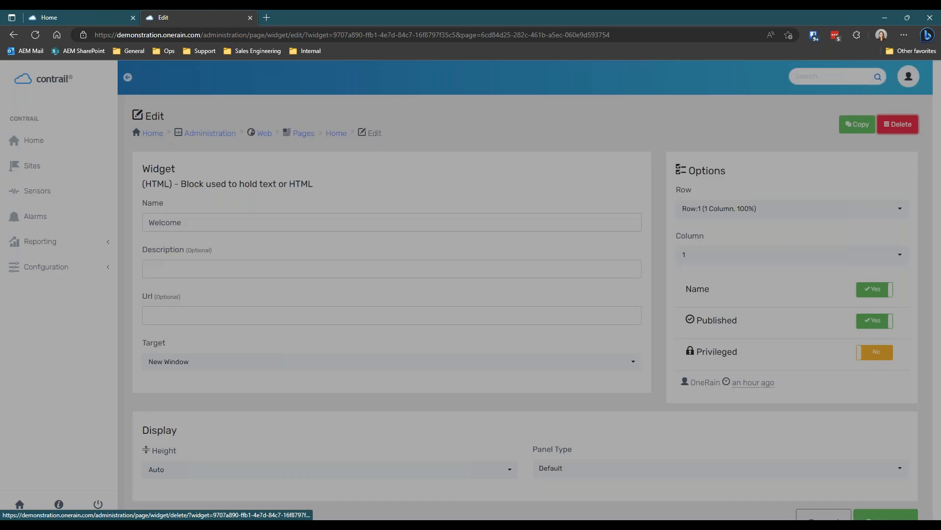
click(490, 185)
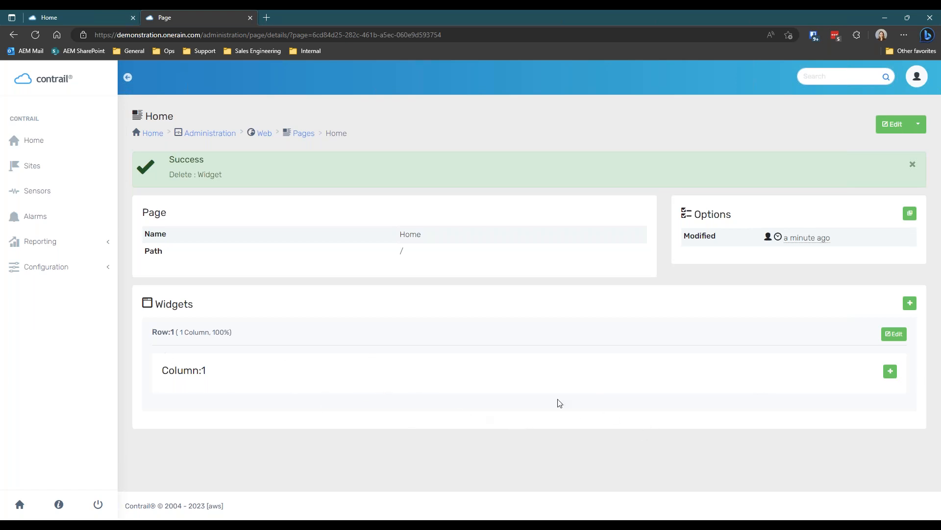
click(73, 17)
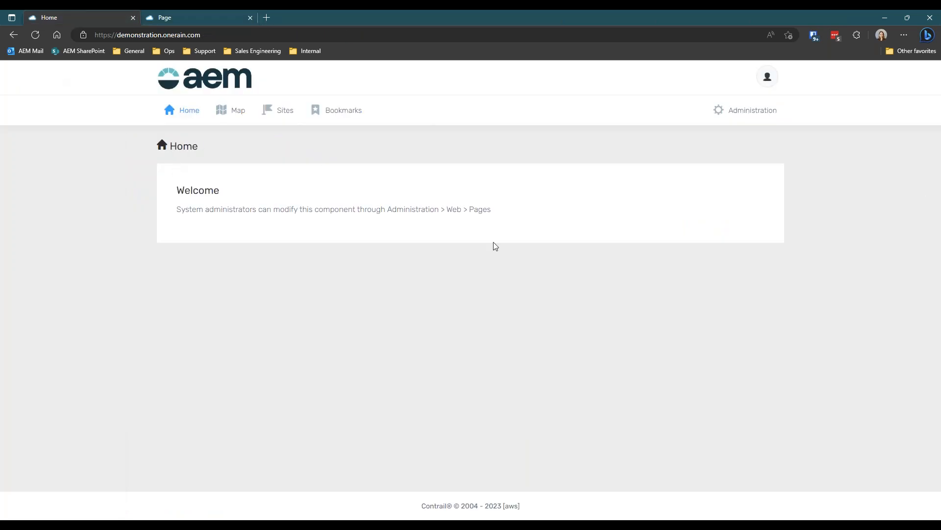
click(205, 15)
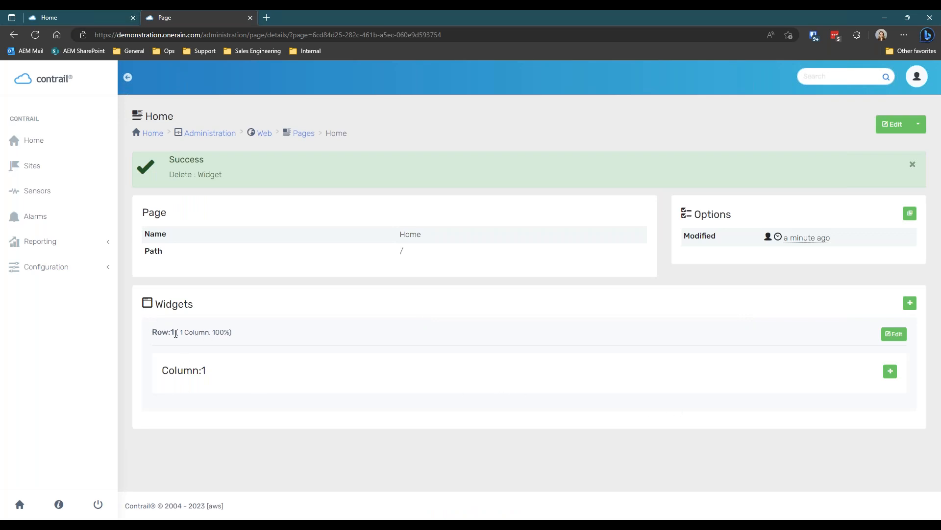
Add a widget to row 1, column 1 of the Home page and set its type to Card Image.
drag(180, 332, 237, 331)
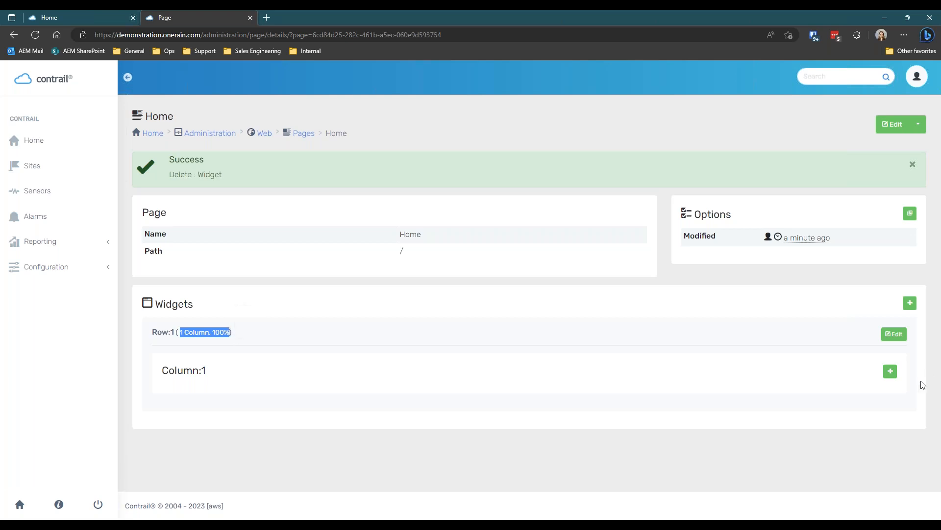
click(894, 375)
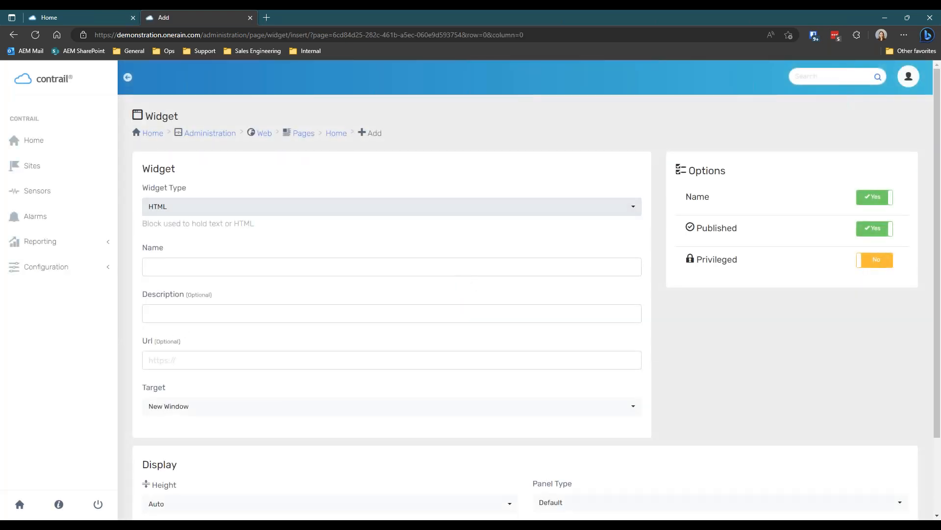
click(196, 210)
scroll(246, 289, down, 2)
scroll(245, 290, up, 2)
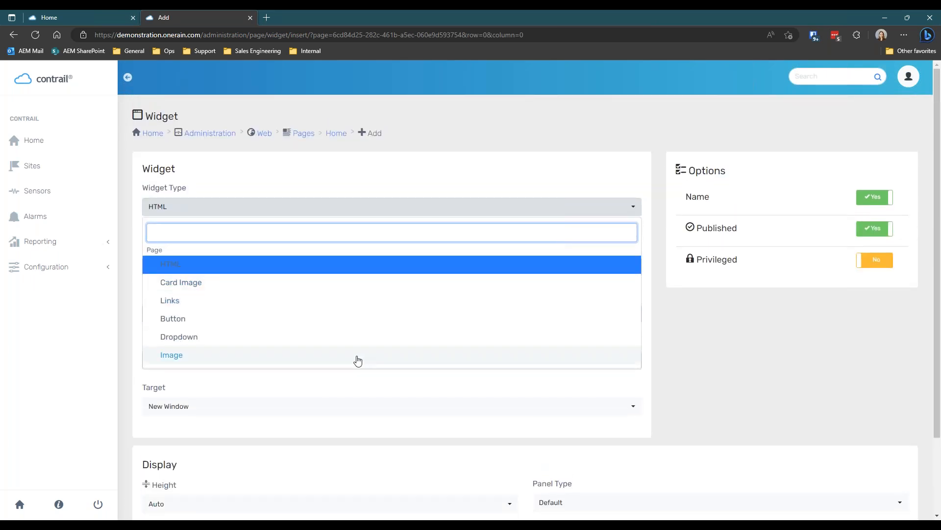
click(276, 284)
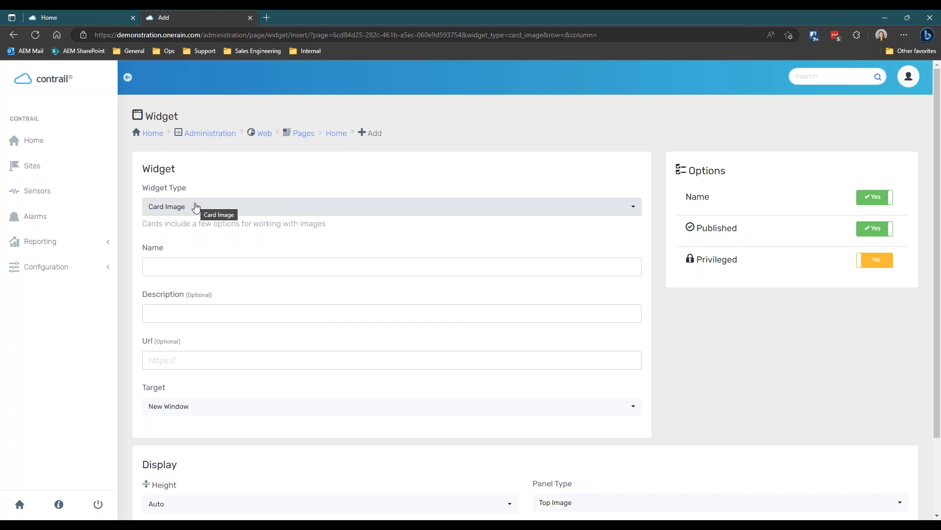
Name the card image widget "Header Image" and switch off the option that displays its name.
click(178, 269)
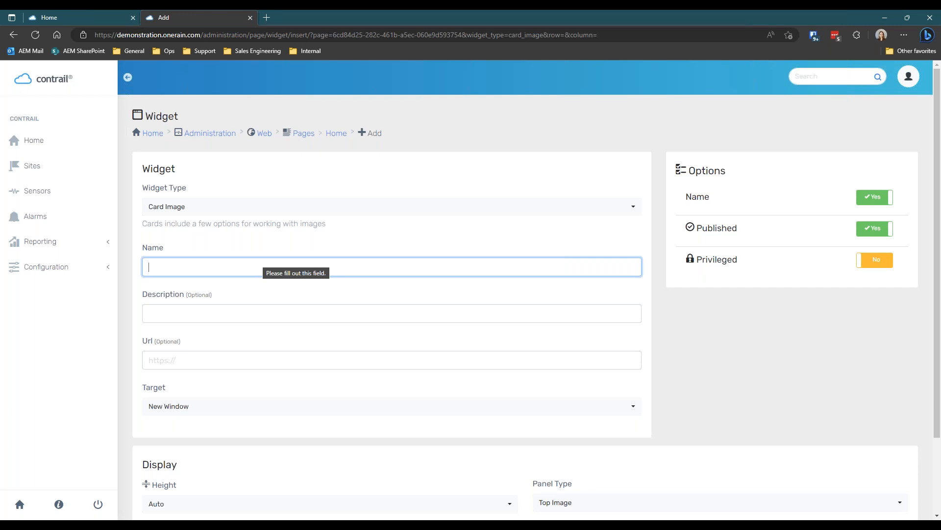
text(Hear)
key(BackSpace)
key(BackSpace)
text(der Image)
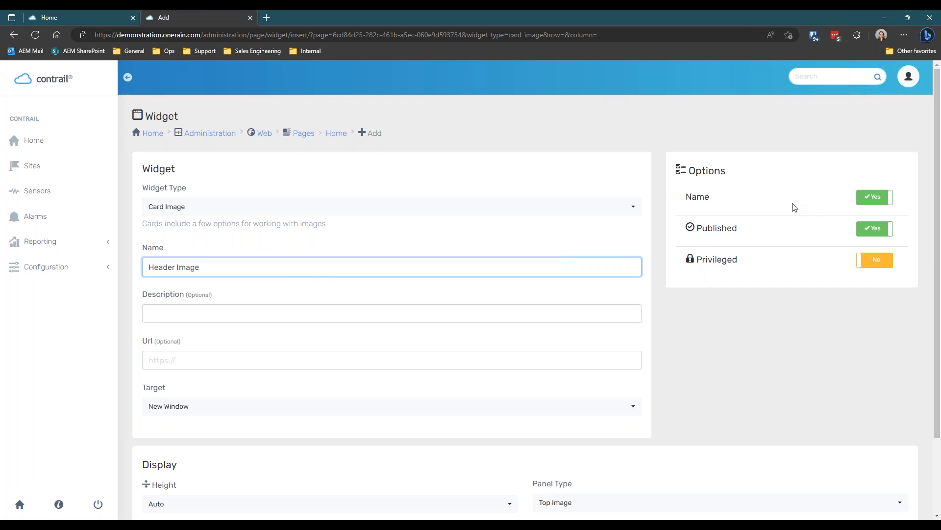
click(879, 202)
click(878, 202)
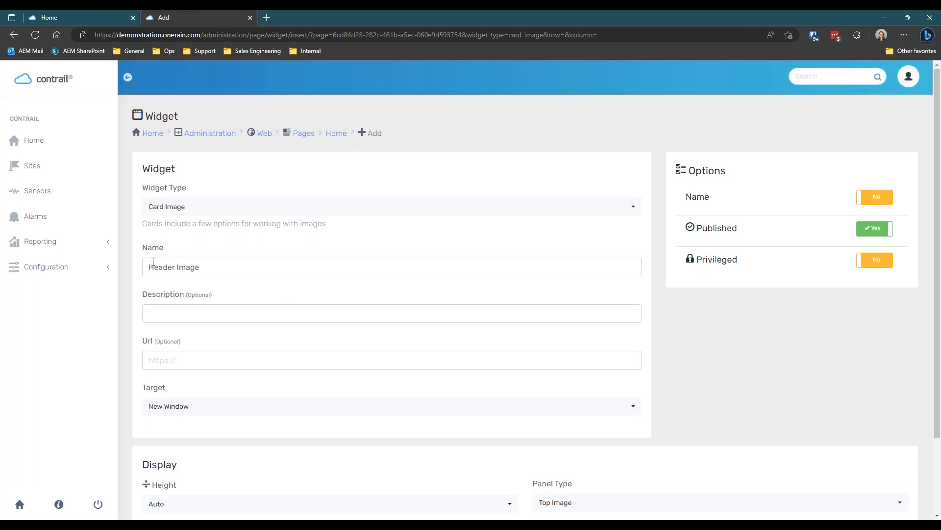
drag(225, 266, 13, 267)
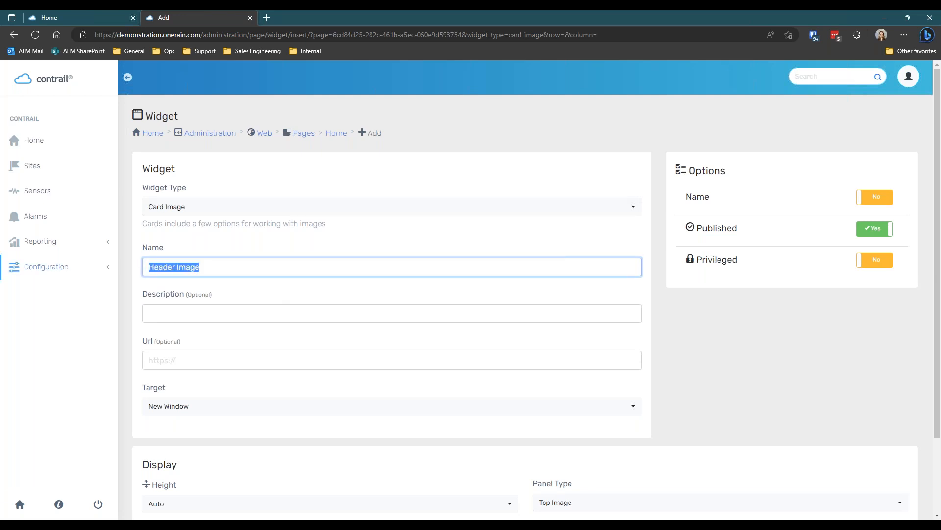
click(239, 311)
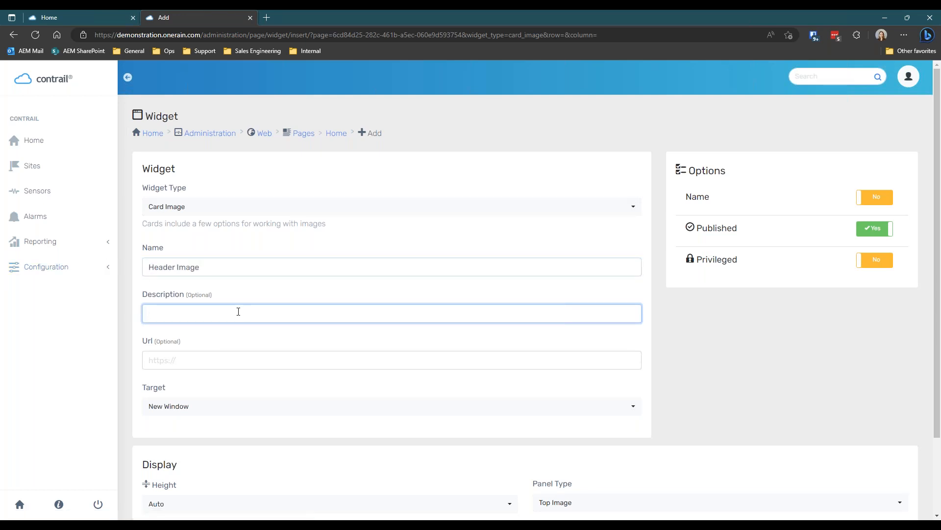
click(221, 270)
drag(221, 270, 144, 273)
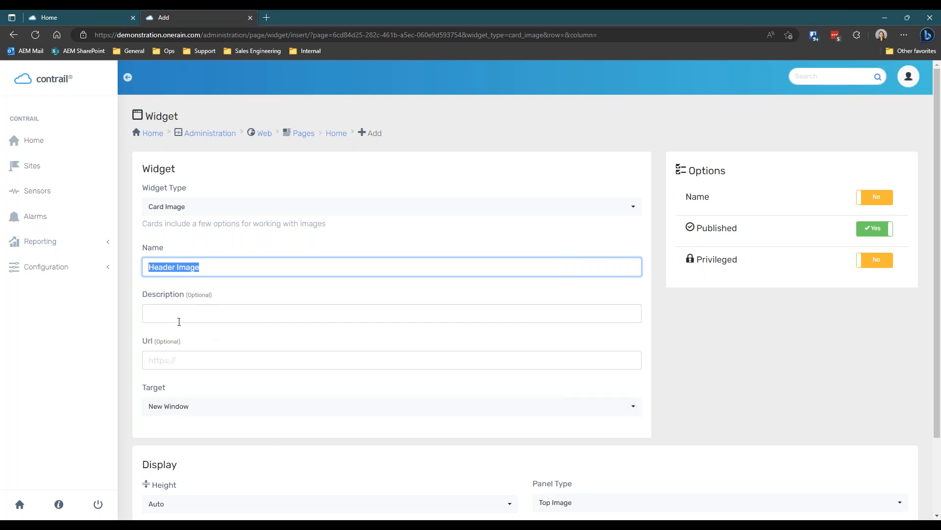
Keep the widget's height at Auto, set its panel type to Overlay Image, and continue to the widget's data.
scroll(295, 413, down, 2)
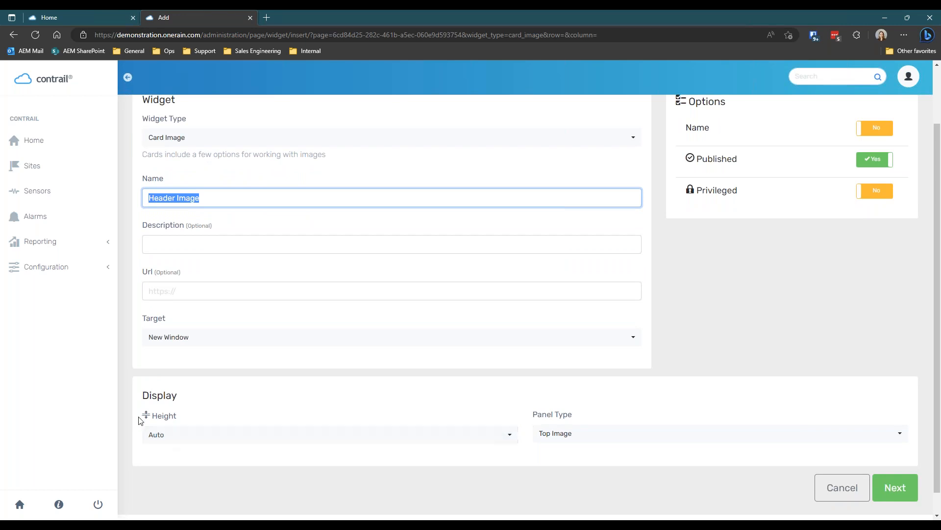
click(183, 440)
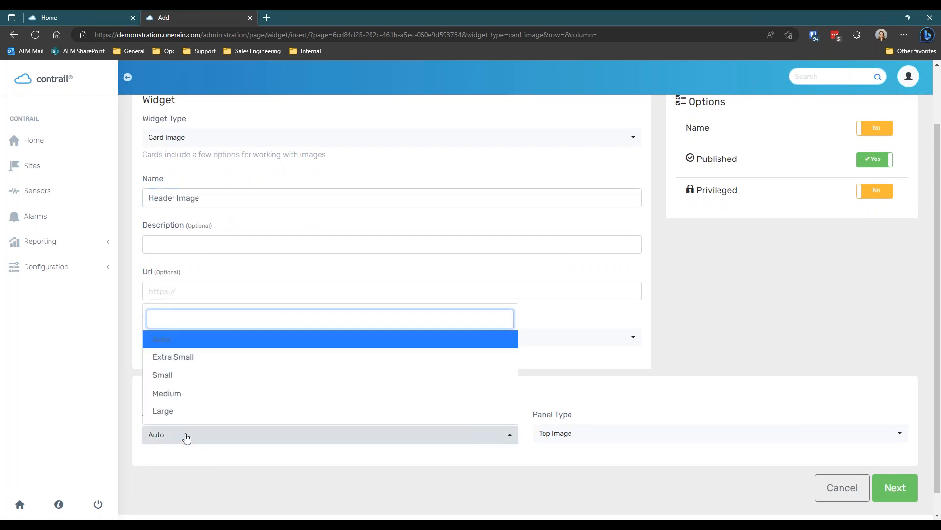
click(805, 339)
click(580, 433)
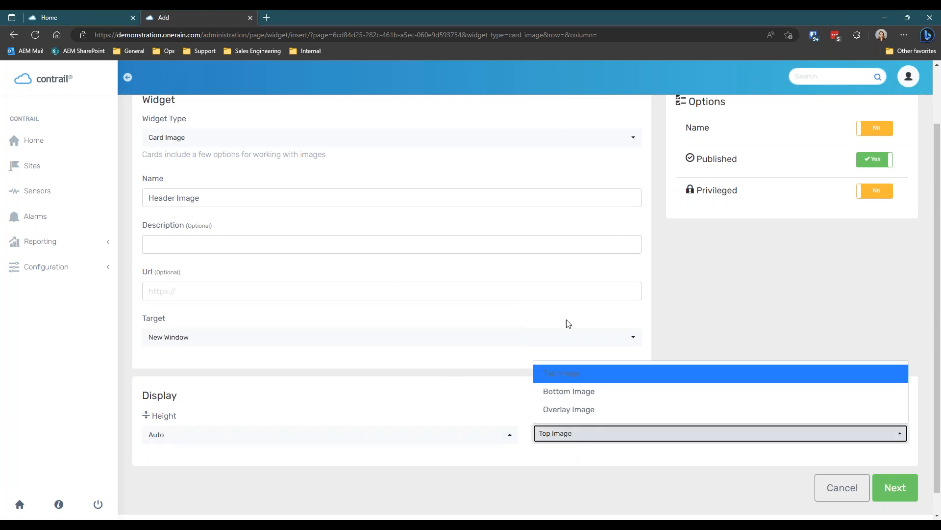
click(628, 353)
click(573, 434)
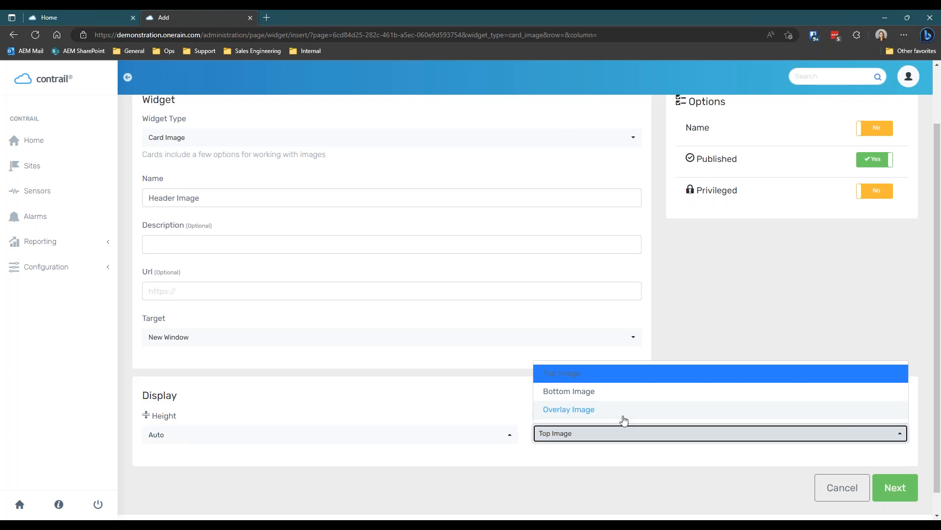
click(522, 455)
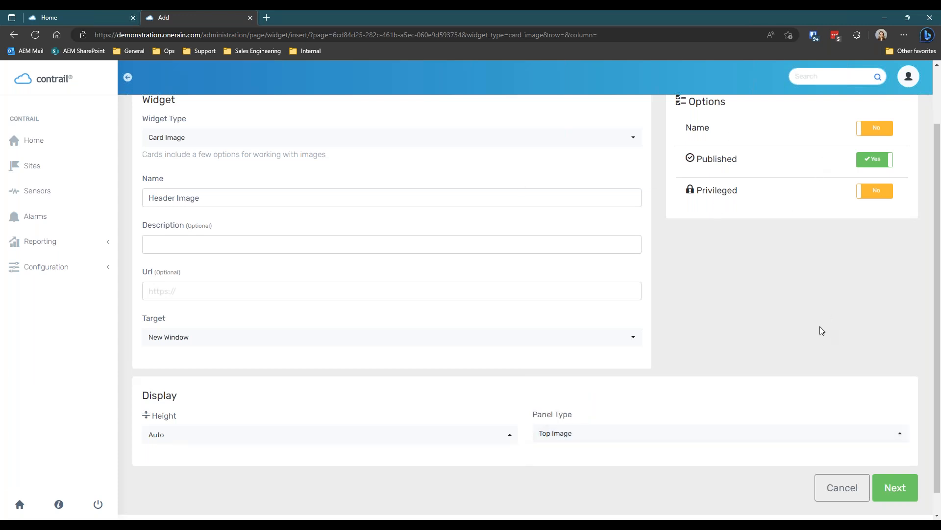
click(665, 439)
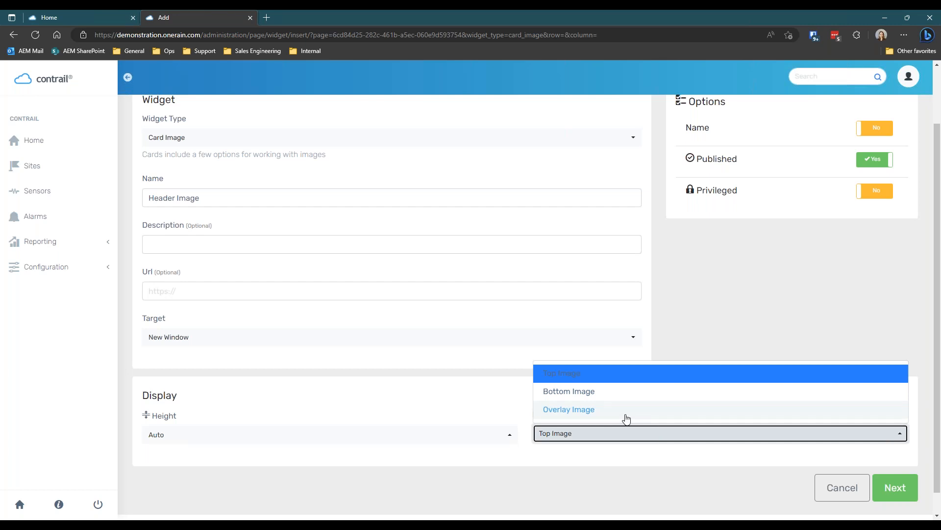
click(586, 415)
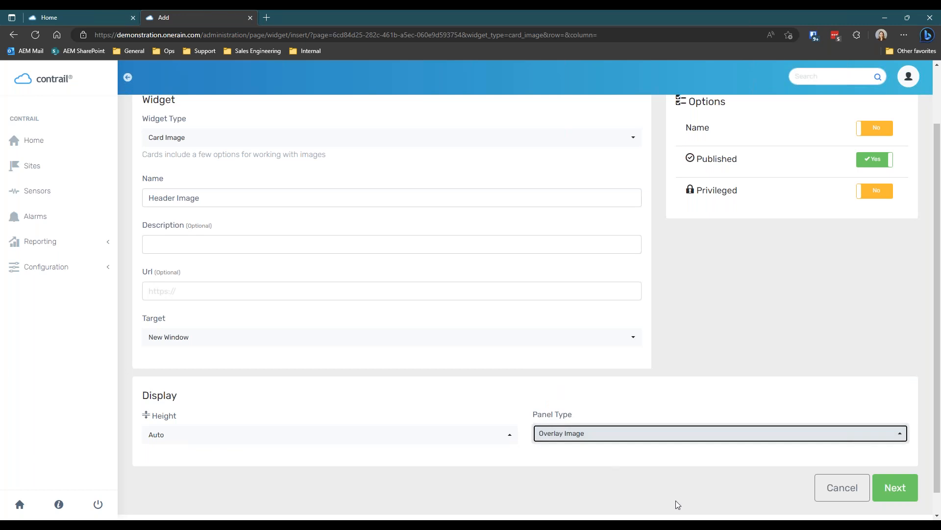
click(721, 466)
click(895, 488)
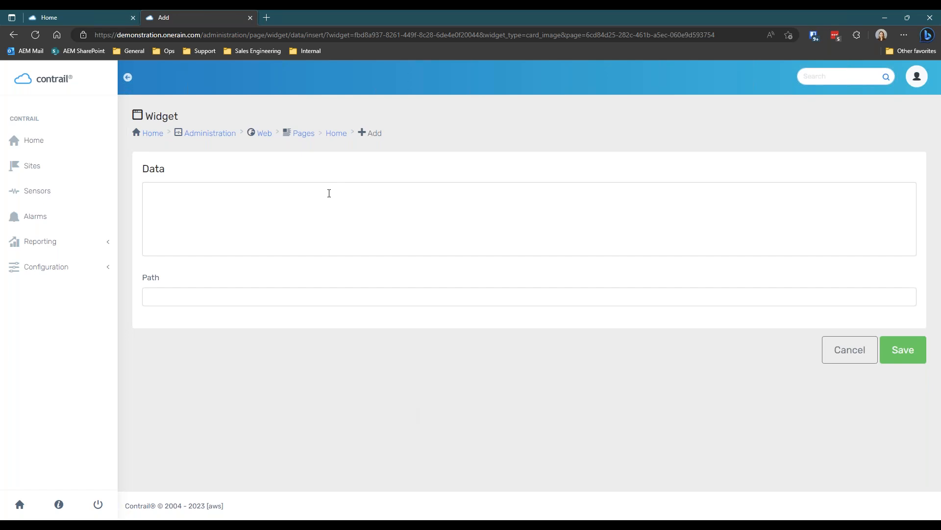
Open the Web configuration in a separate browser tab and start adding a file, choosing Header.png from Downloads.
click(197, 294)
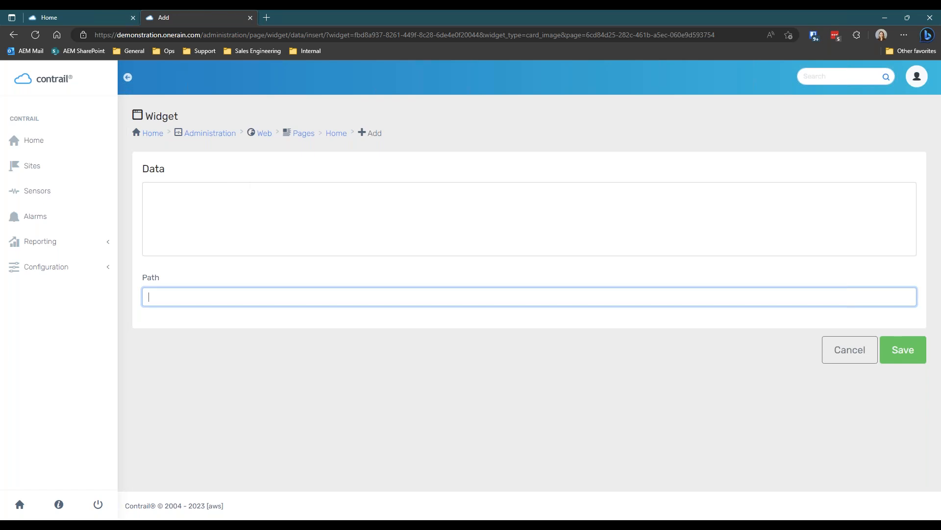
middle_click(261, 134)
click(320, 17)
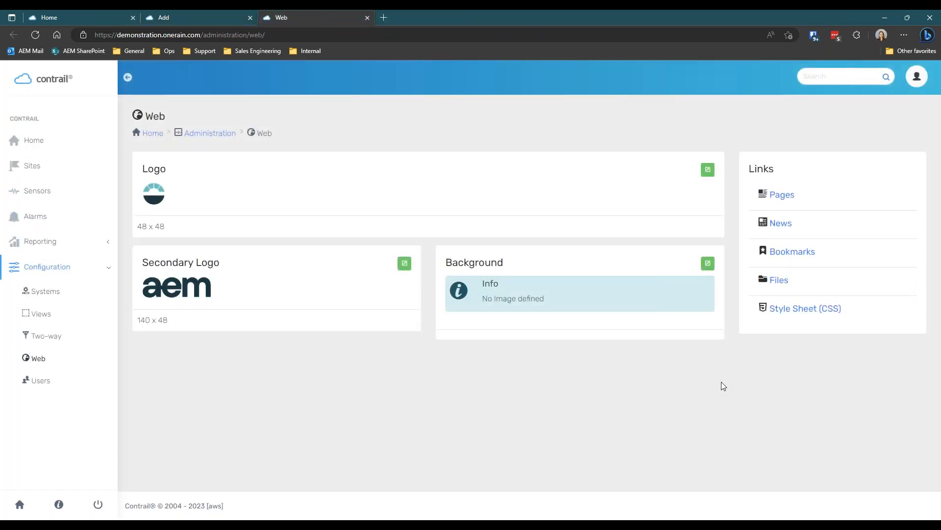
click(784, 288)
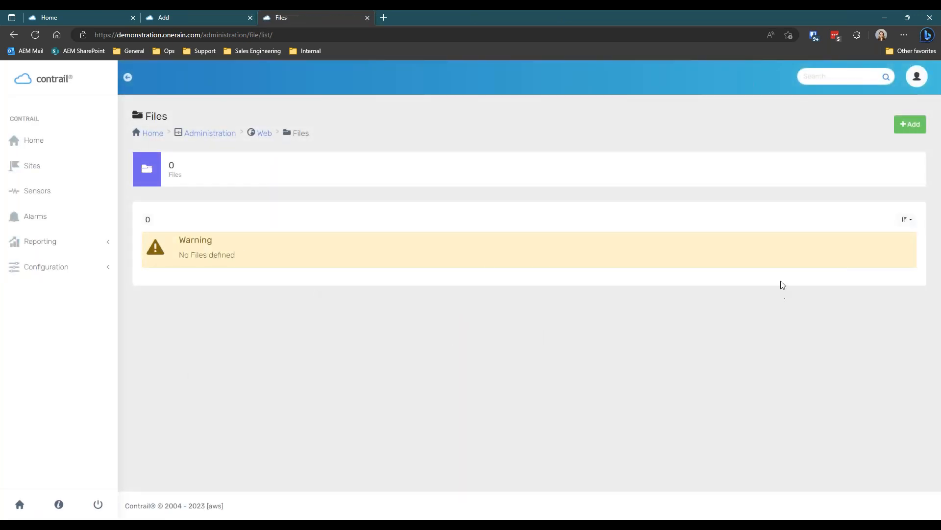
click(912, 125)
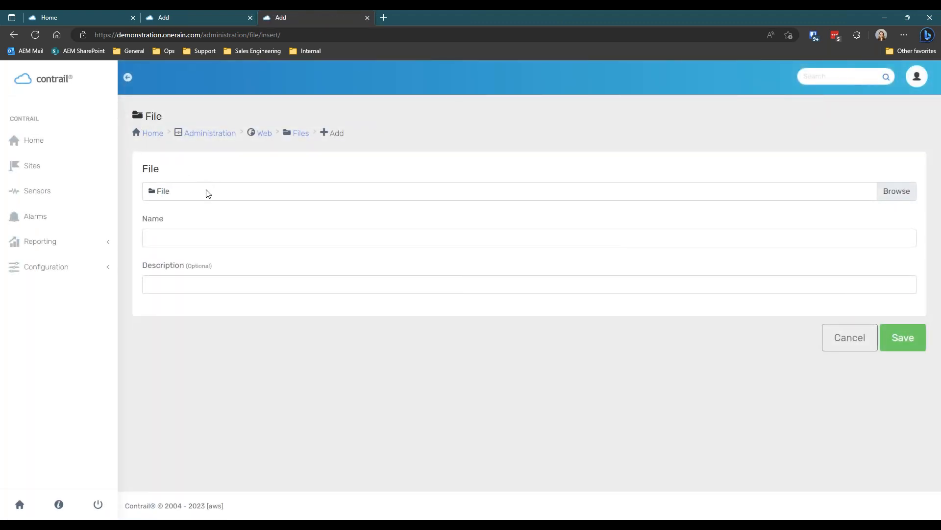
click(210, 192)
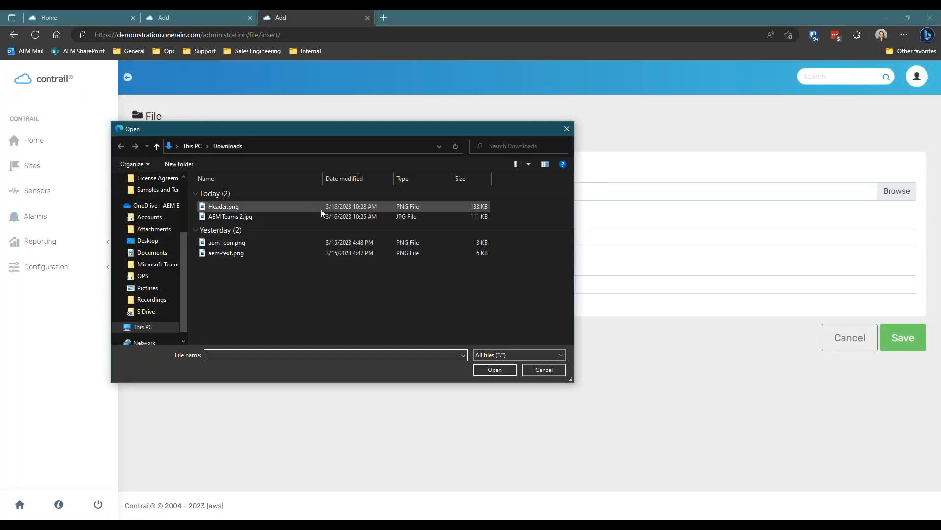
double_click(237, 208)
Name the uploaded file "Home Page Header", leave its description empty, and save it.
click(259, 237)
text(Home Page )
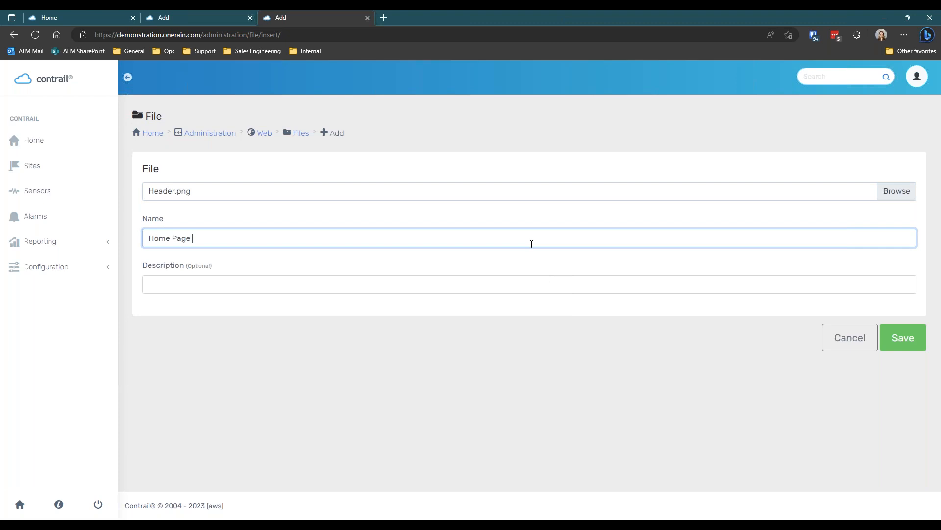
text(Ceader)
click(226, 283)
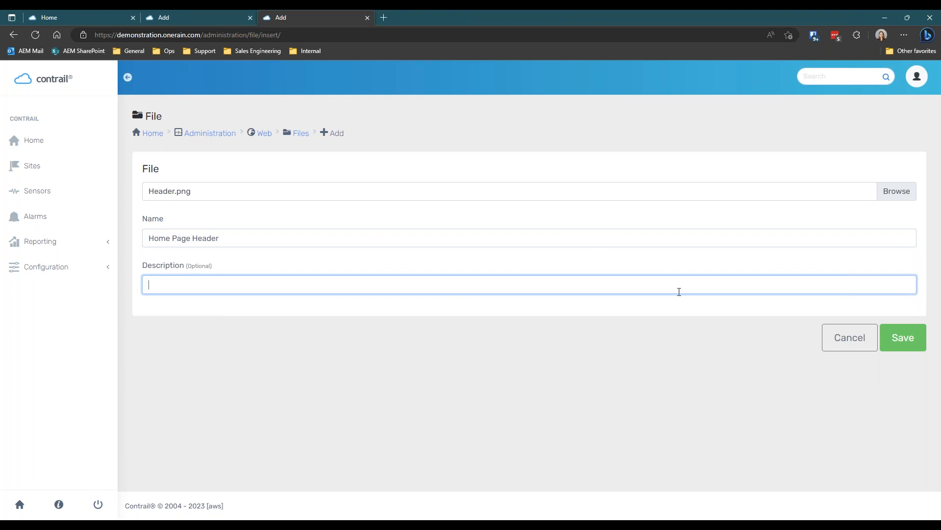
click(922, 342)
drag(599, 421, 422, 464)
right_click(417, 458)
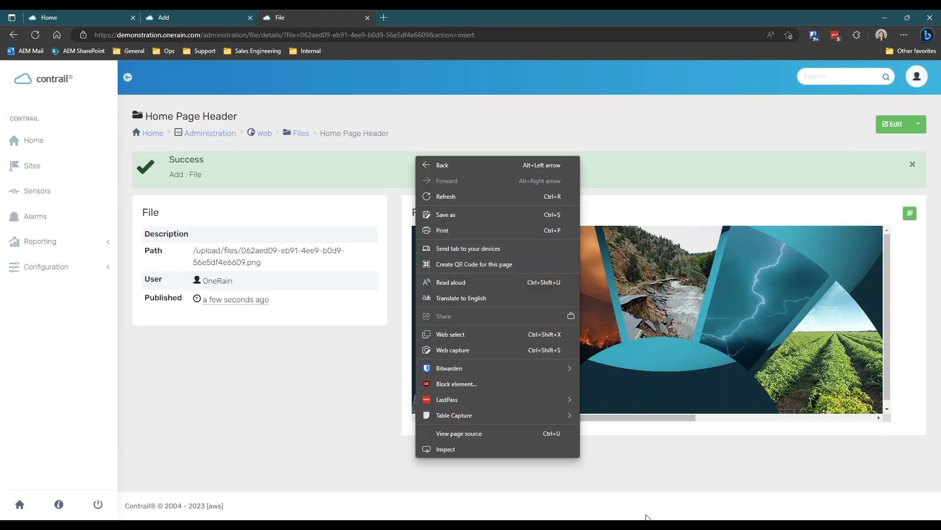
click(172, 296)
drag(234, 281, 195, 292)
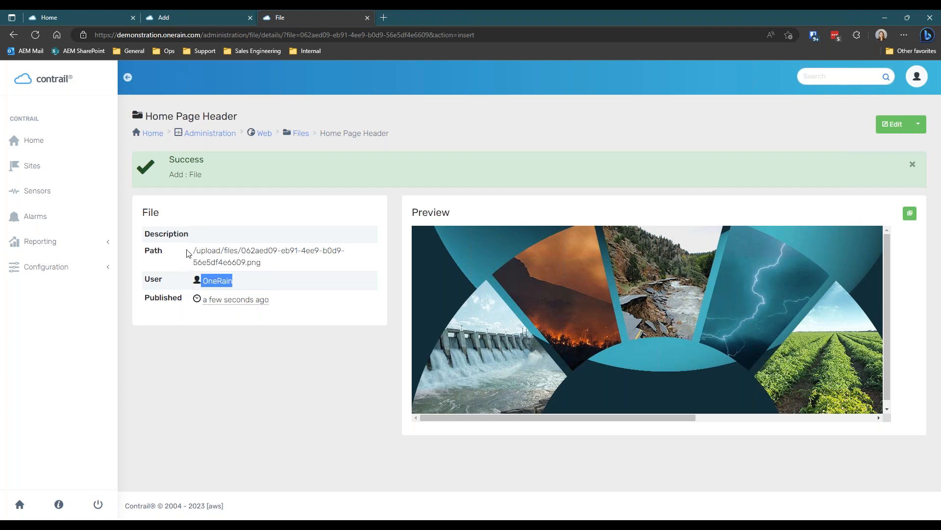
Copy the uploaded file's path, /upload/files/062aed09-eb91-4ee9-b0d9-56e5df4e6609.png, into the Header Image widget's path and save the widget.
drag(194, 250, 293, 252)
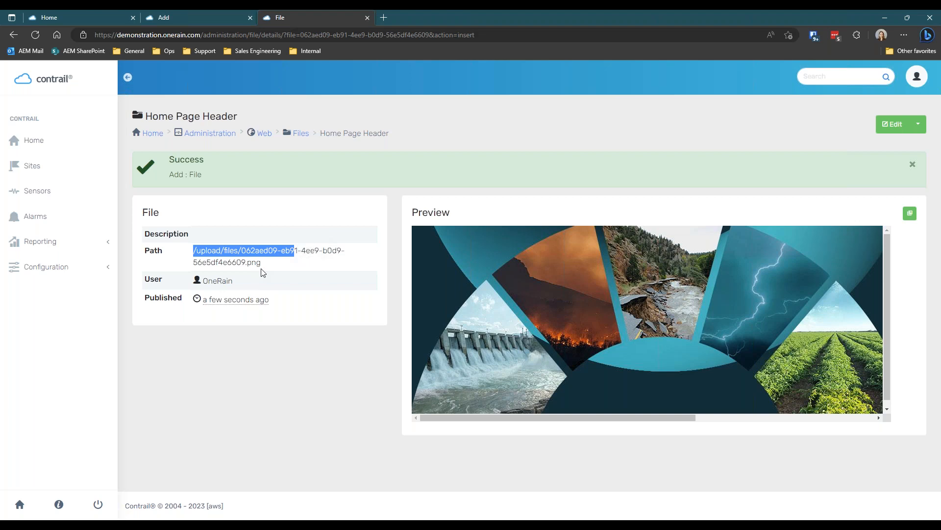
shift+click(263, 263)
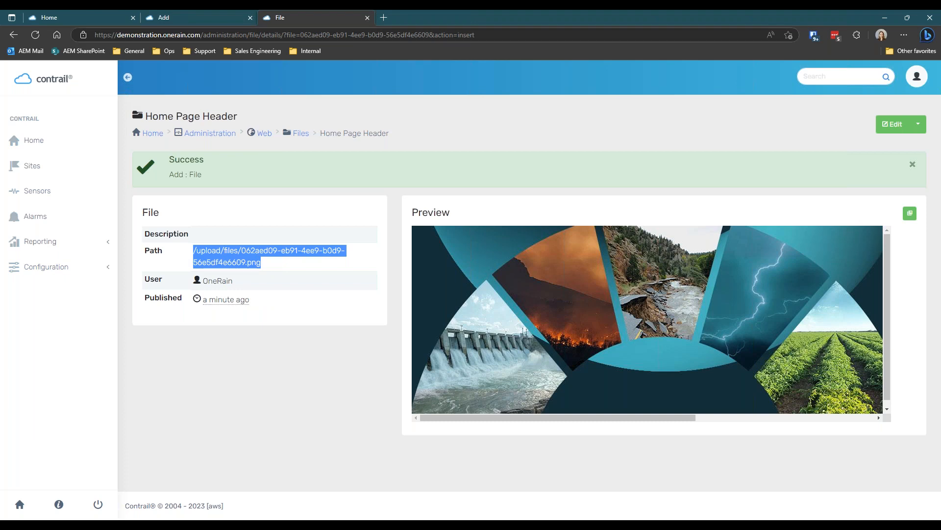
click(200, 18)
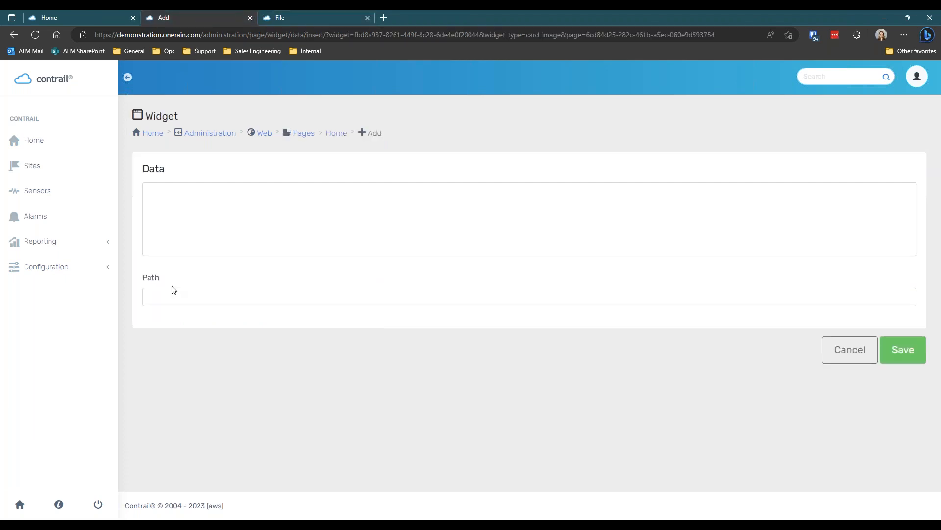
click(180, 306)
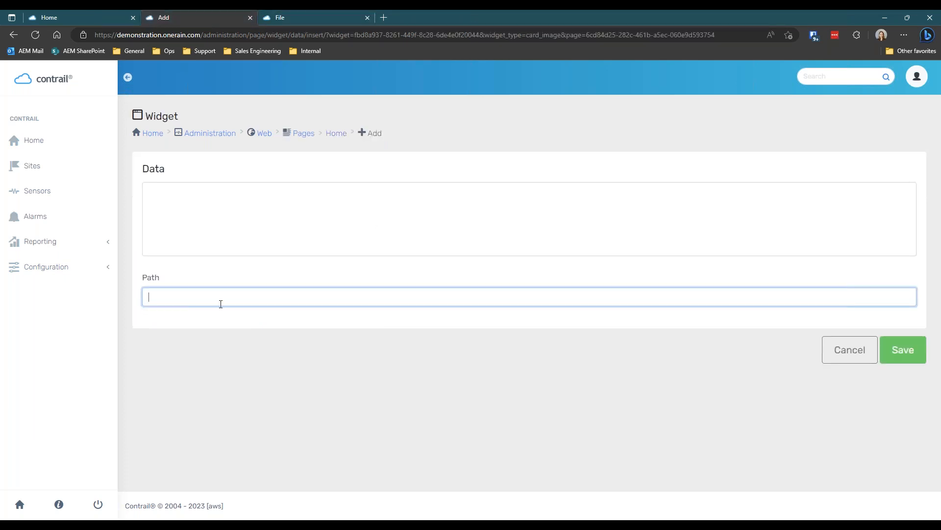
text(/upload/files/062aed09-eb91-4ee9-b0d9-56e5df4e6609.png)
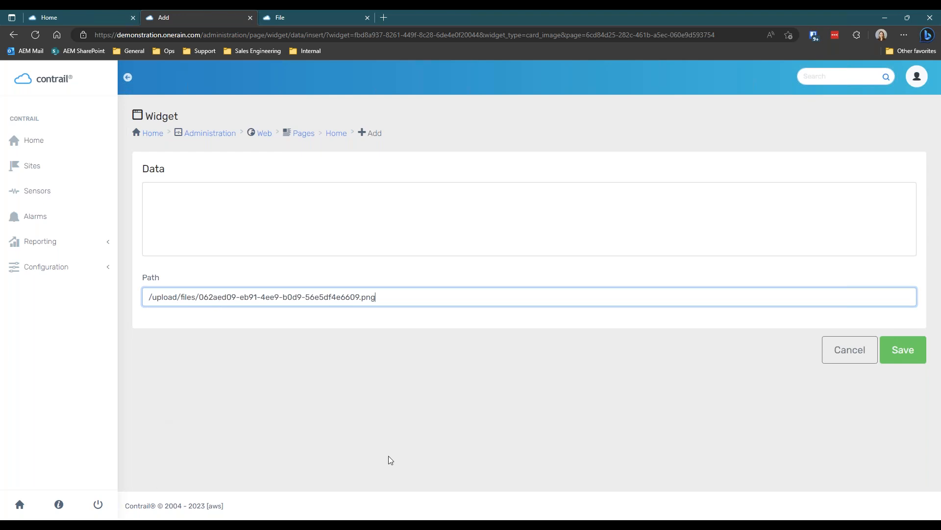
click(890, 356)
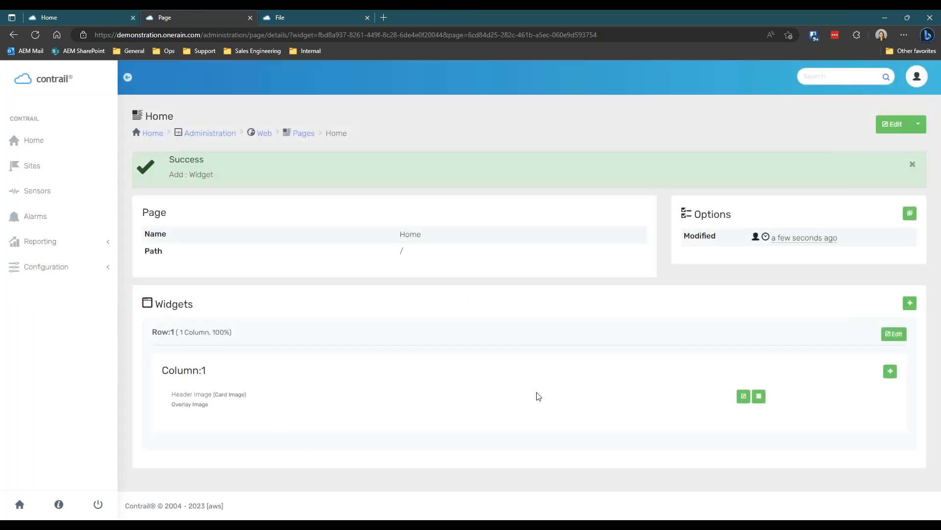
Reload the live home page to view the header image, and return to the Home page's details.
click(62, 10)
key(F5)
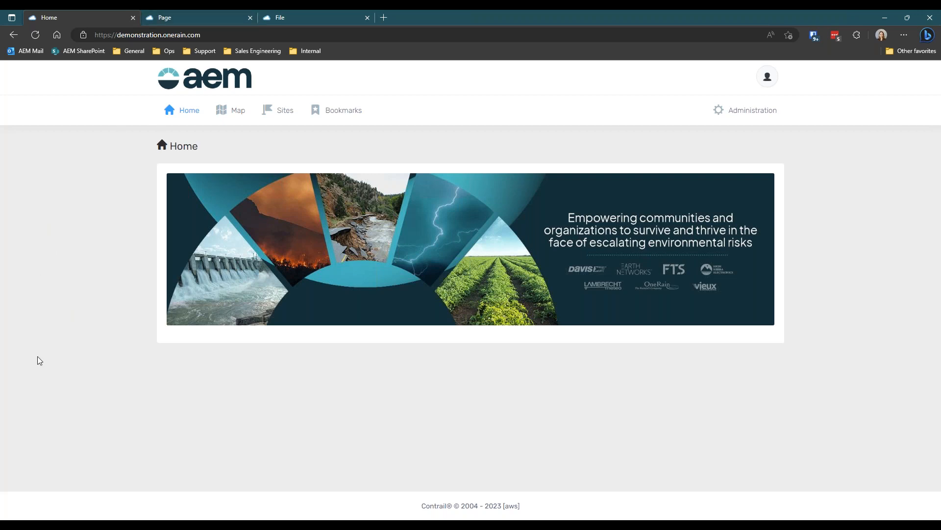
click(176, 14)
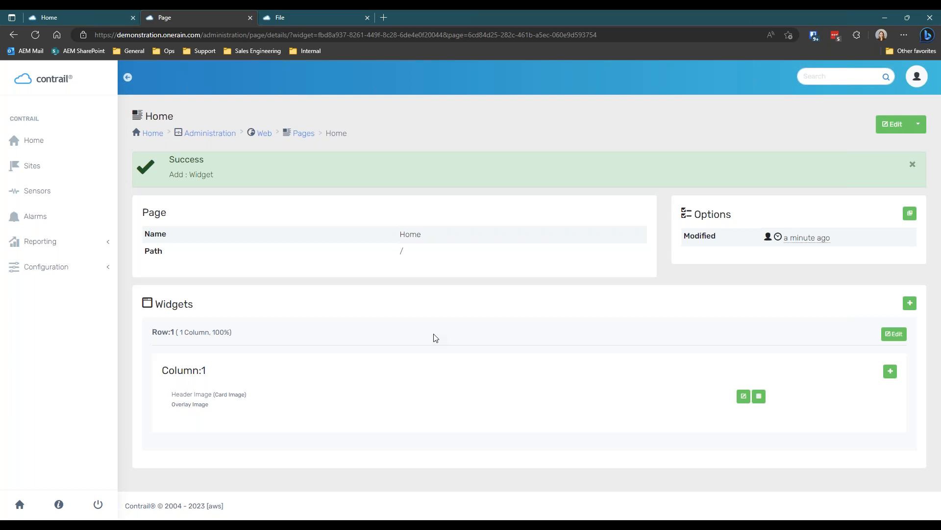
Add a second row to the Home page with the 2 Column, 75% + 25% layout and save it.
click(910, 304)
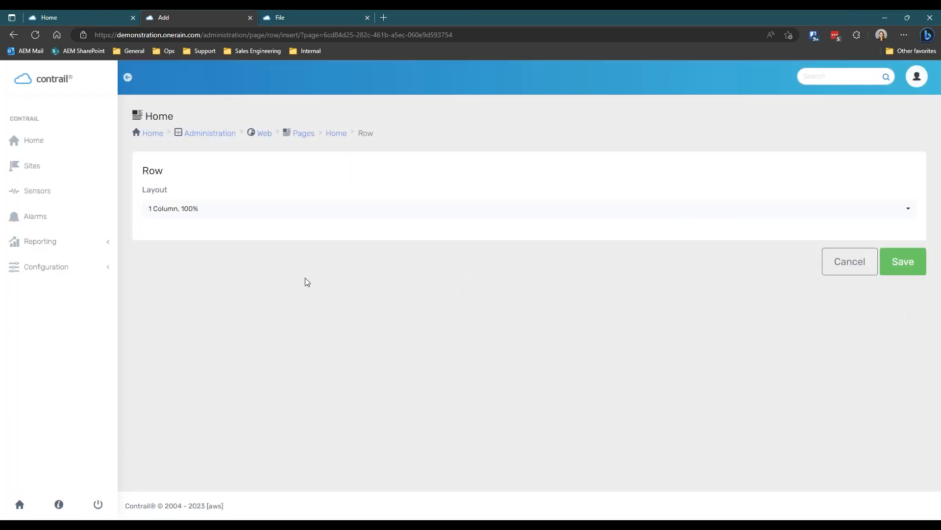
click(221, 211)
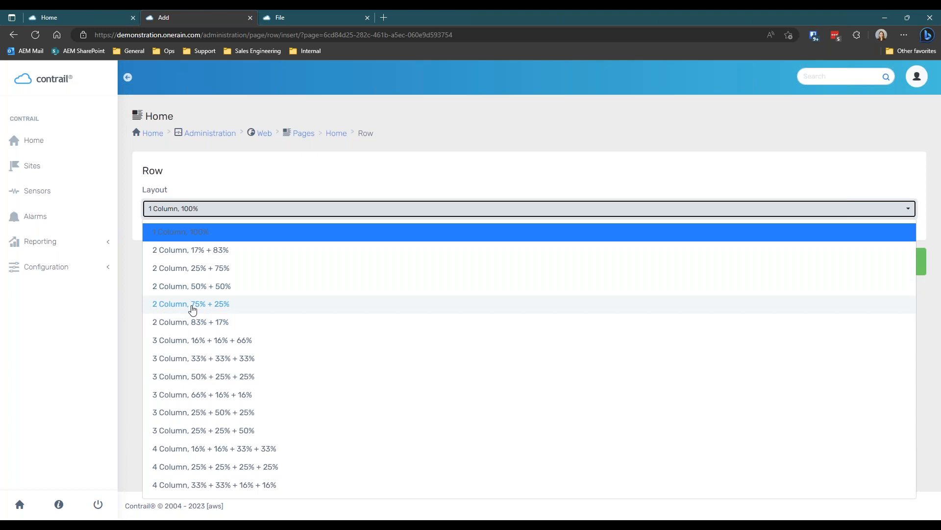
click(228, 306)
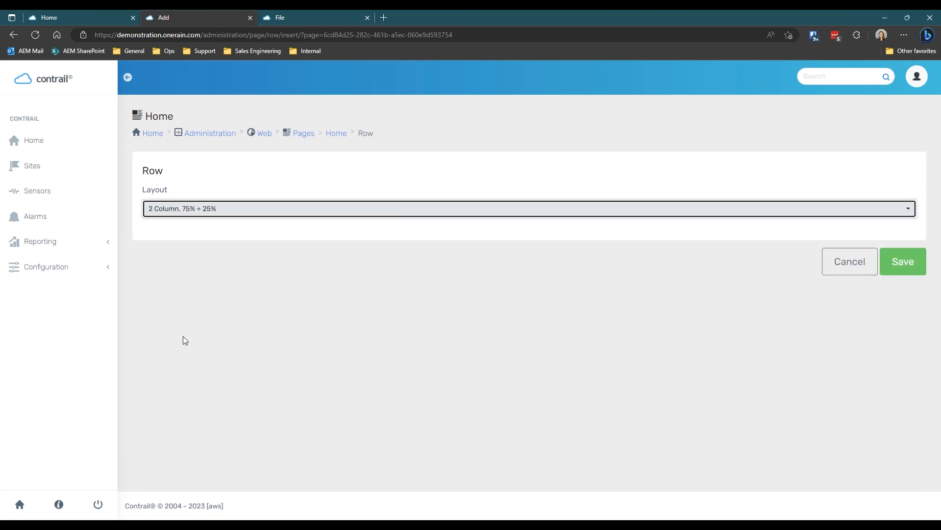
right_click(234, 415)
click(833, 360)
click(903, 261)
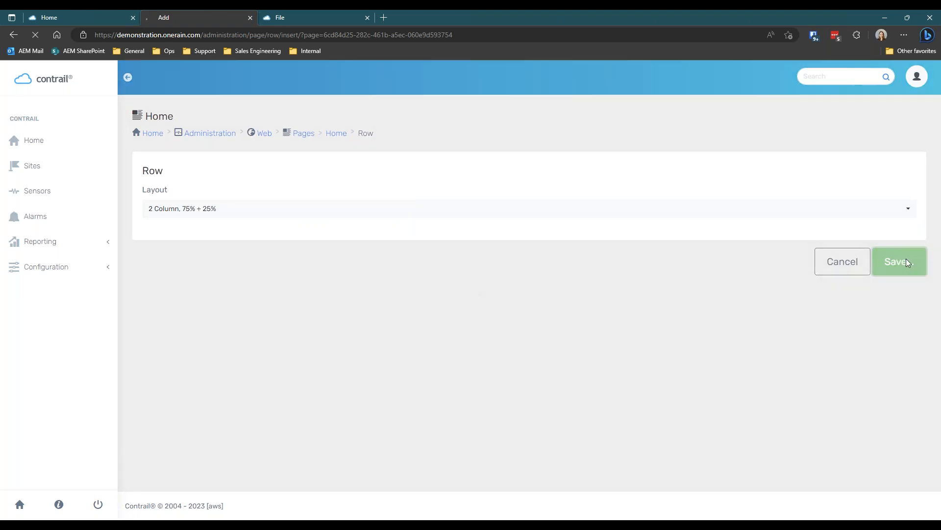
Start an HTML widget named "Description" in Row 2, Column 1, and switch off the display of its name.
scroll(613, 351, down, 3)
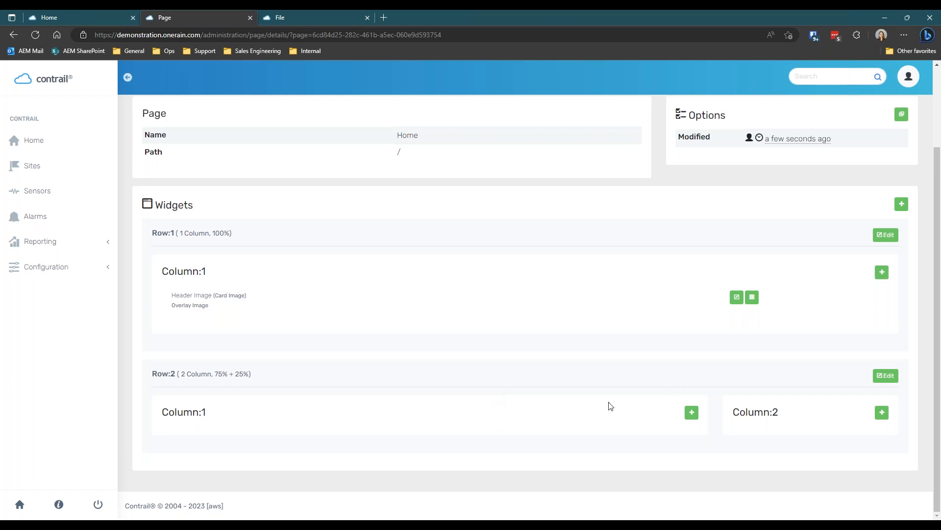
click(691, 413)
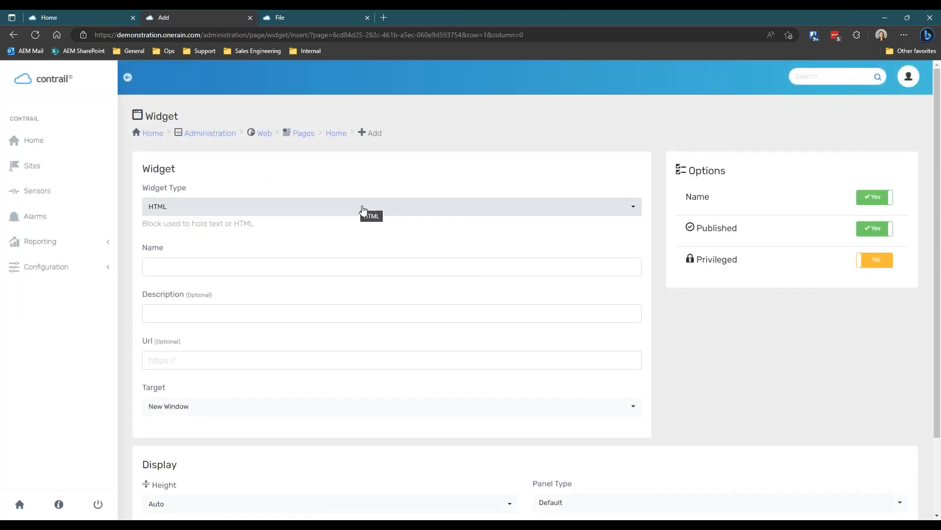
click(308, 206)
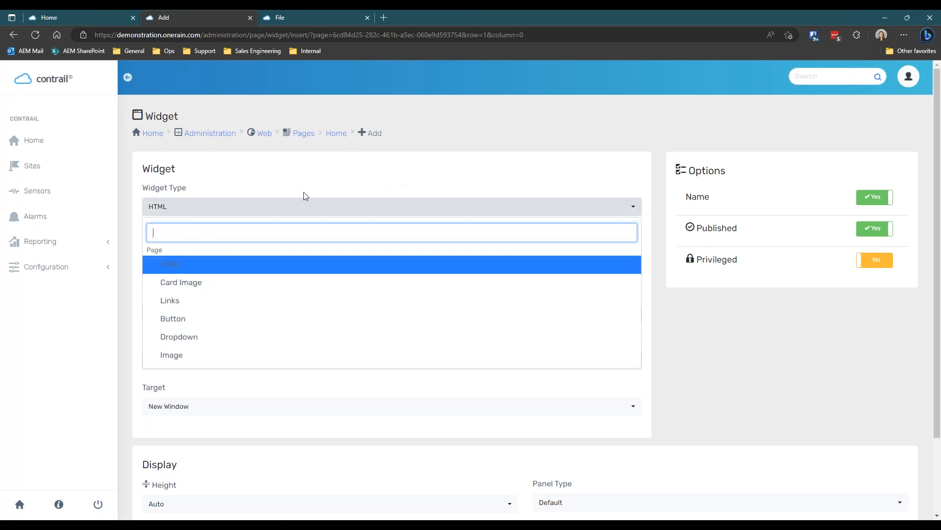
click(263, 266)
click(219, 265)
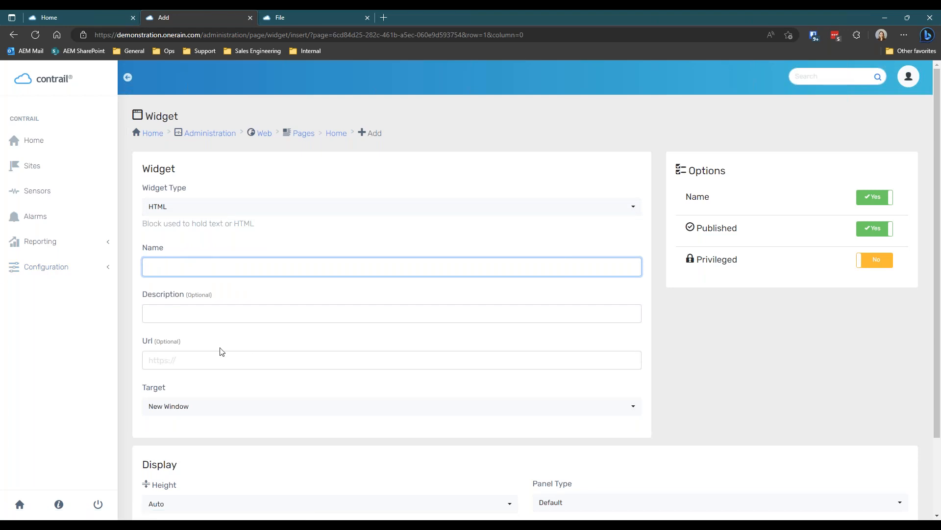
text(Description)
scroll(684, 241, down, 2)
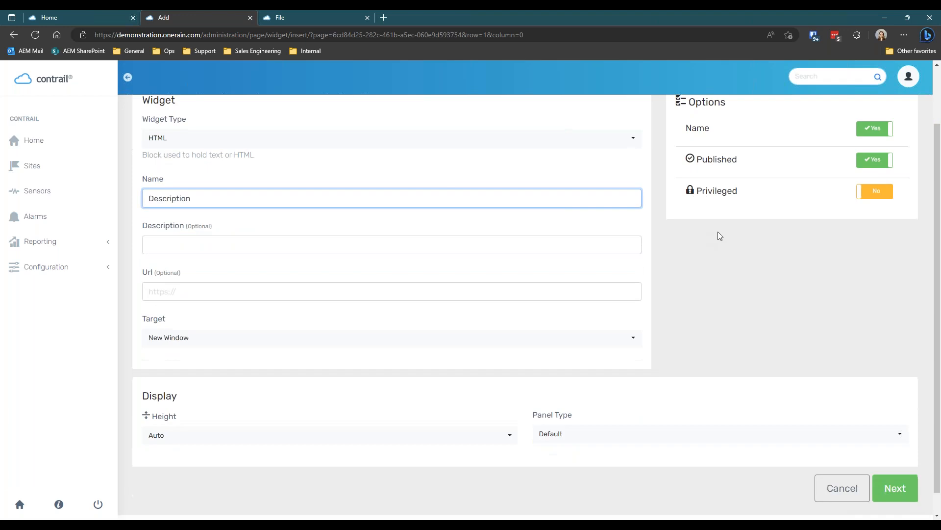
click(888, 138)
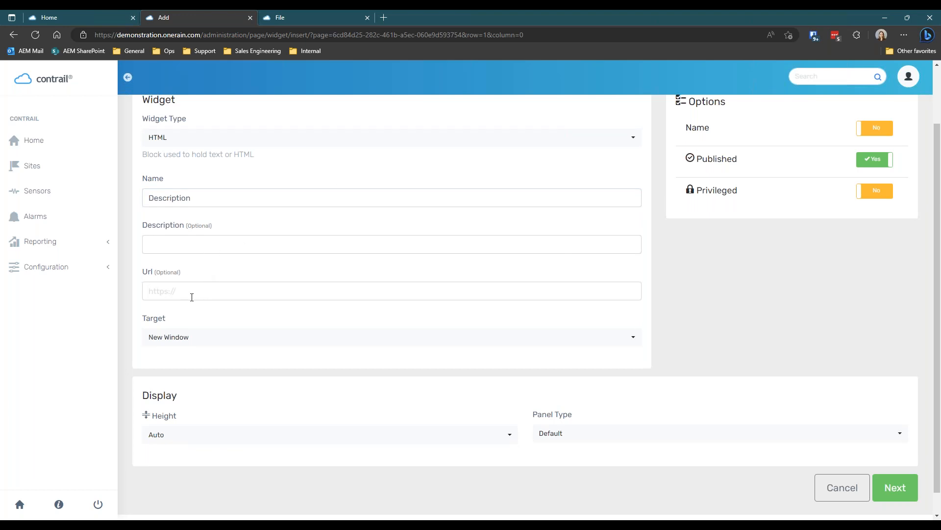
Keep the Description widget's height on Auto and panel type on Default, and continue to its data.
click(214, 196)
double_click(214, 196)
scroll(440, 485, down, 1)
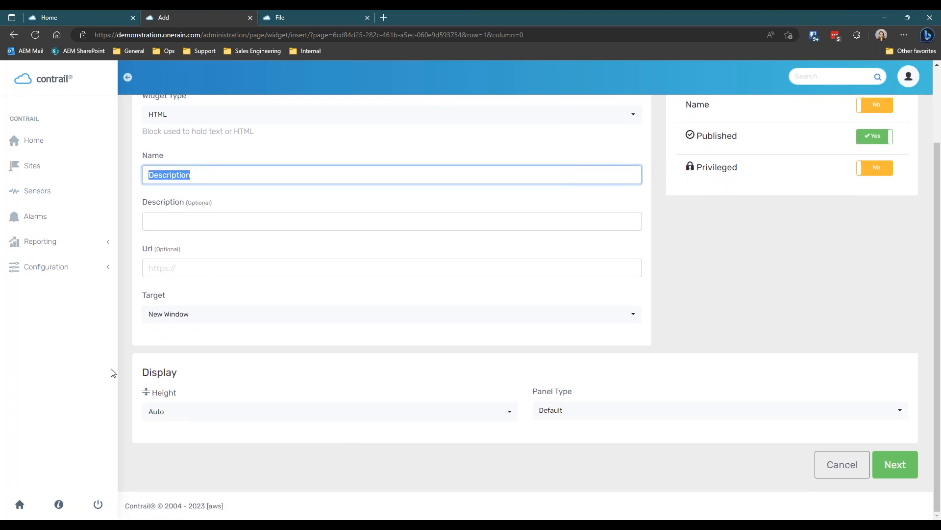
click(190, 411)
click(193, 417)
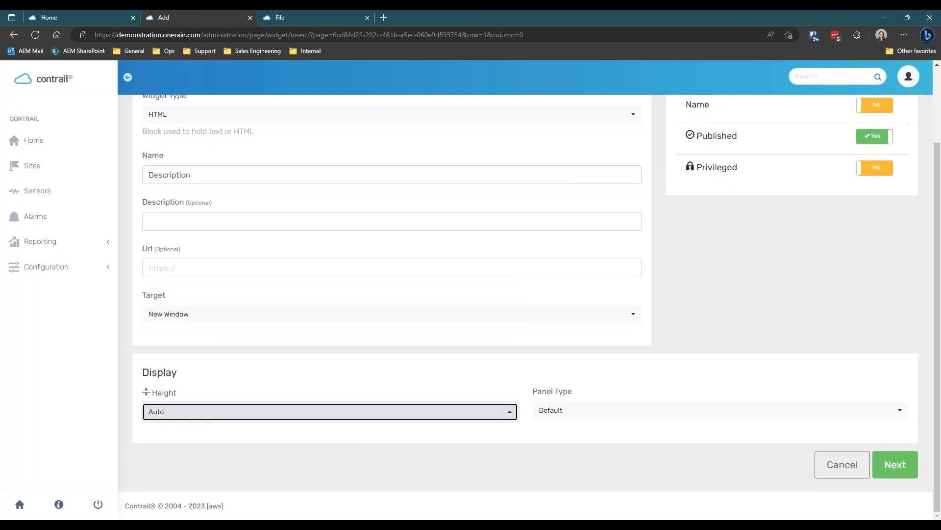
click(558, 412)
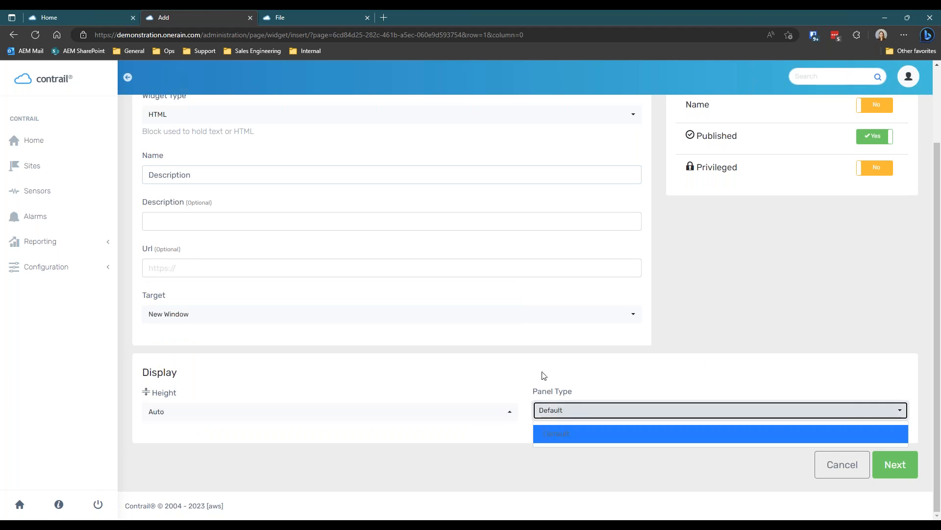
click(620, 354)
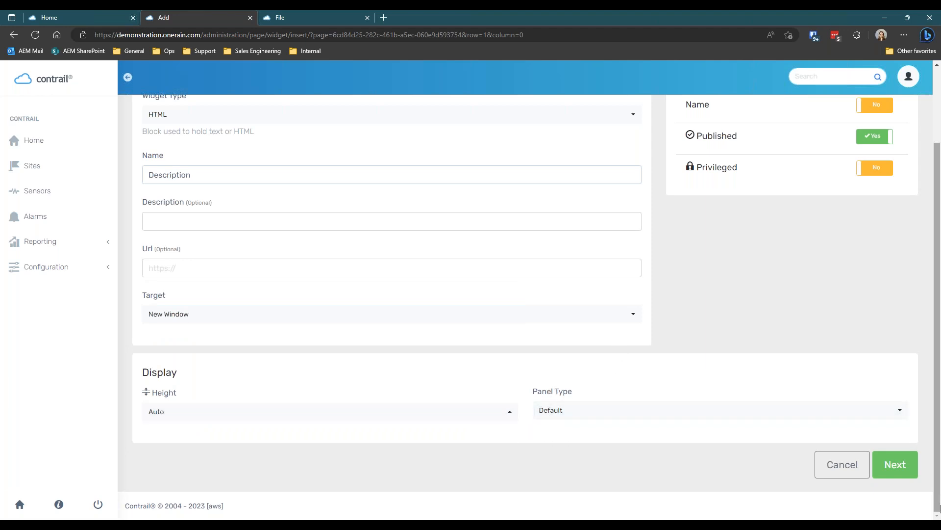
click(896, 465)
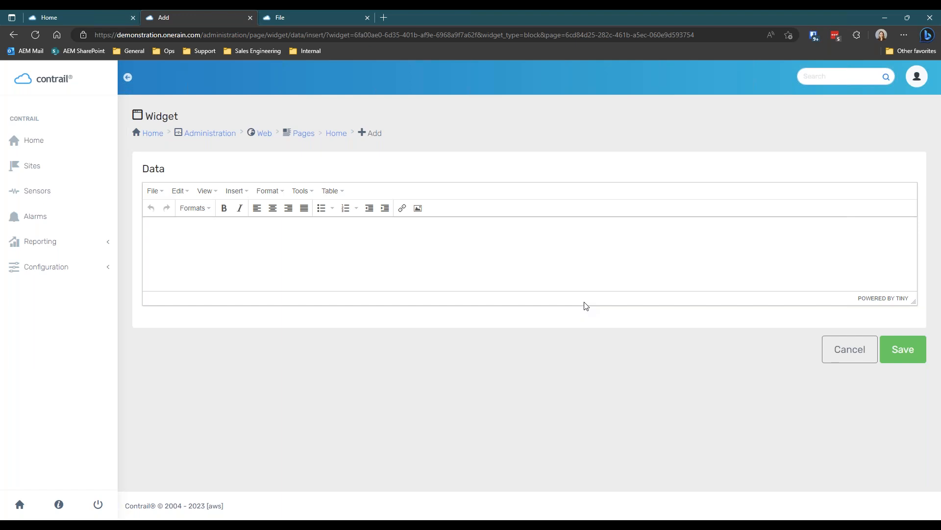
Insert the "Welcome to Contrail" HTML, with its subtitle and the Contrail and AEM paragraphs, as the widget's source code.
click(727, 241)
click(300, 191)
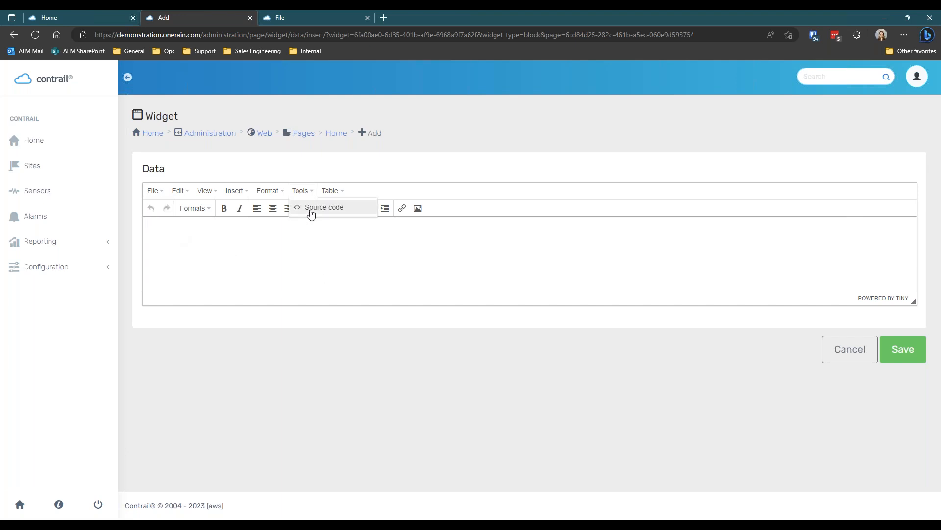
click(310, 208)
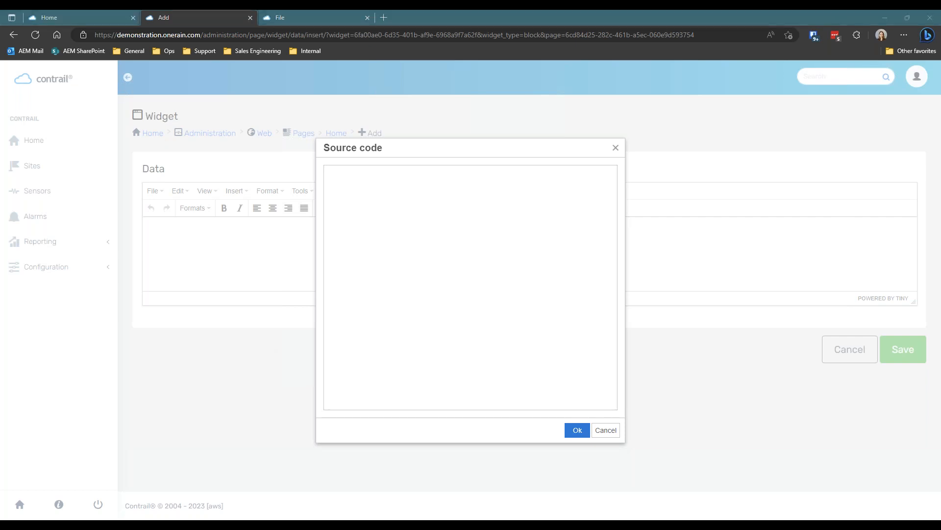
click(484, 204)
text(<br /> <h2><strong>Welcome to Contrail&reg;</strong></h2> <h4><em>Real-time Environmental Data Collection, Visualization, and Decision Support</em></h4> <br /><strong>Contrail&reg;</strong> software delivers automated real-time data collection, processing, validation, analysis, archiving and visualization of weather data. With easy-to-understand contextual data and graphical visualization tools, Contrail provides secure and centralized historical and real-time sensor monitoring information.<br /><br /> <strong>AEM</strong> is the essential source for environmental insights. We empower communities and organizations to survive &ndash; and thrive &ndash; in the face of escalating environmental risks.)
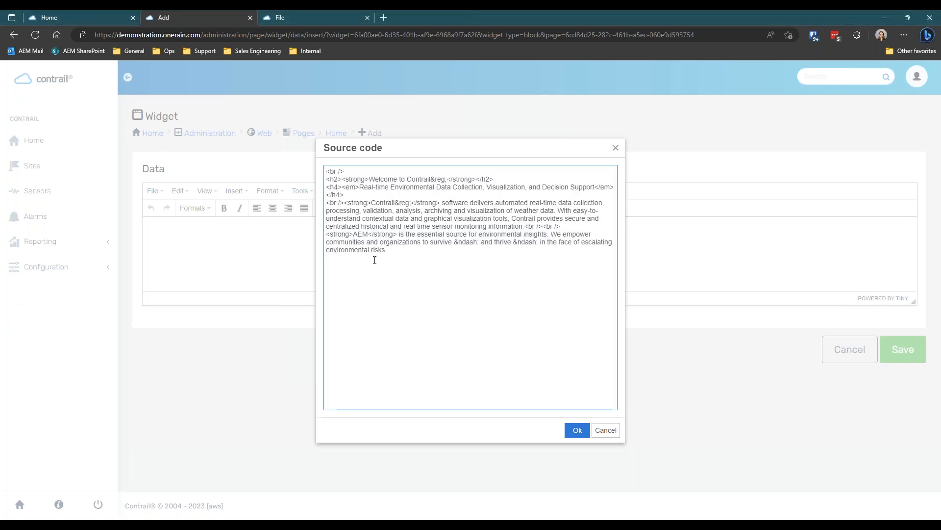
click(574, 430)
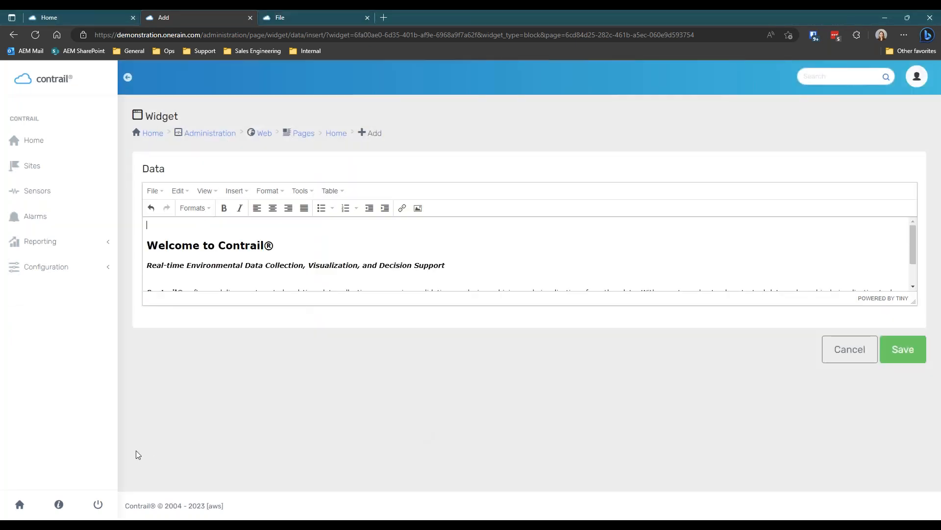
Review the formatted welcome heading, subtitle and paragraphs in the editor, and save the Description widget.
scroll(377, 255, down, 1)
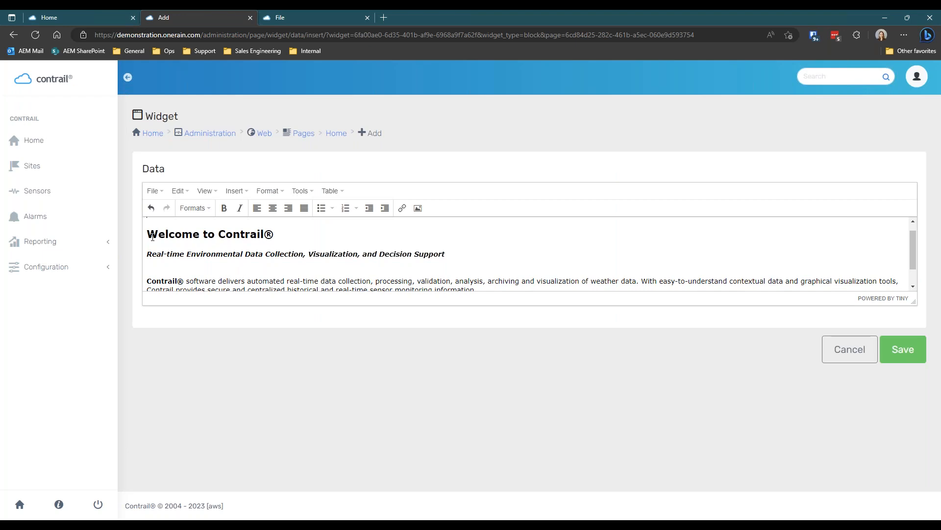
click(150, 234)
scroll(209, 261, down, 1)
click(190, 245)
scroll(195, 258, down, 1)
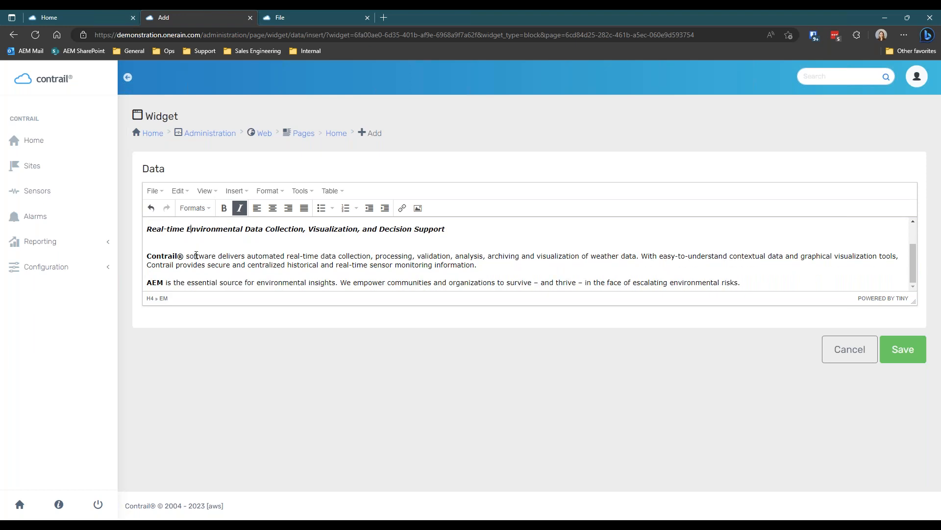
scroll(518, 250, up, 1)
scroll(519, 249, down, 1)
click(353, 253)
drag(401, 257, 352, 266)
click(352, 265)
click(908, 355)
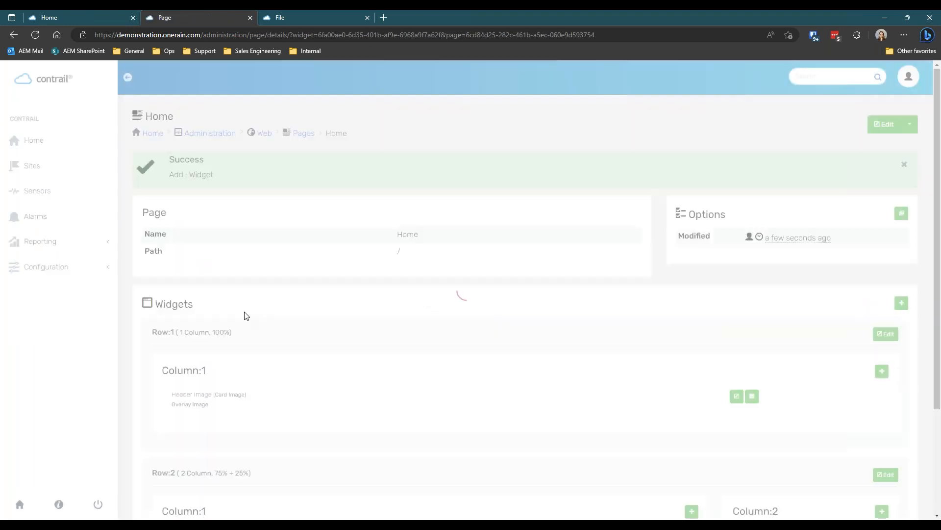
Reload the live home page to check the welcome text and its spacing below the header image, and return to the page's details.
scroll(472, 458, down, 2)
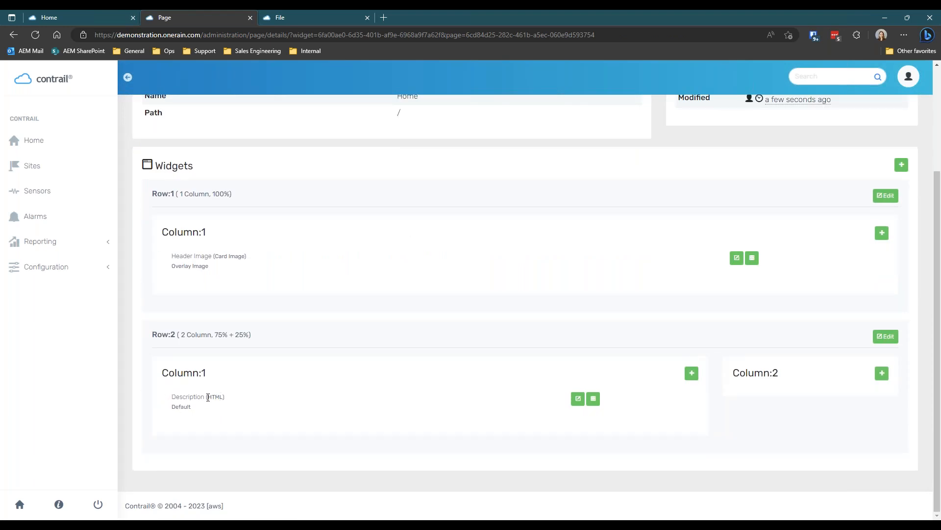
drag(198, 408, 171, 406)
click(45, 14)
key(F5)
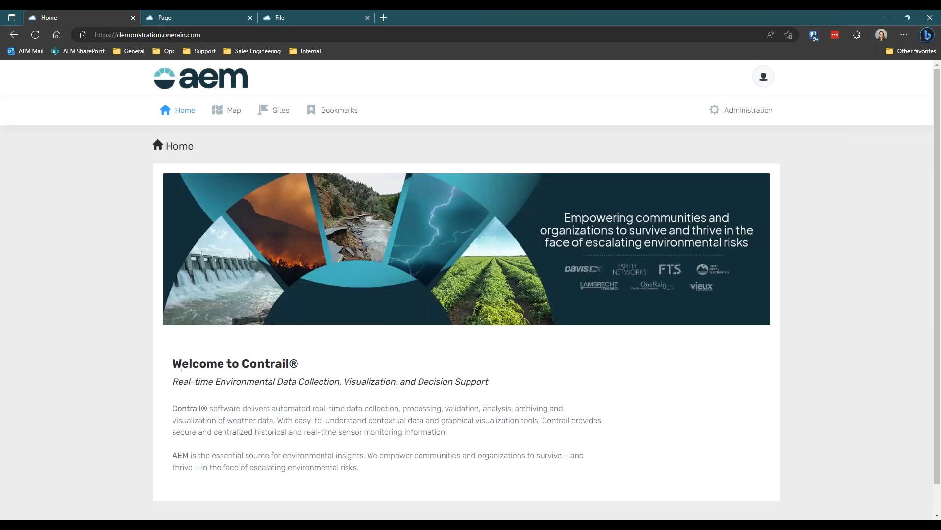
drag(174, 361, 300, 364)
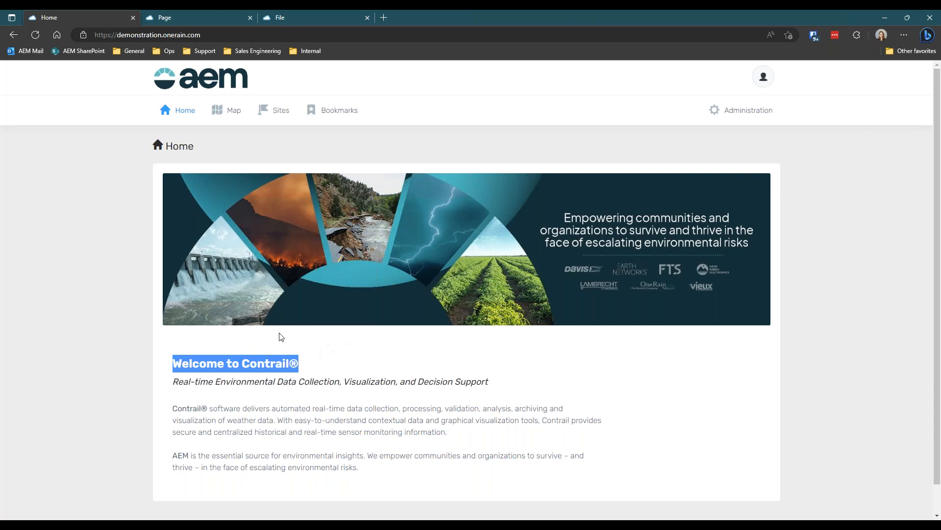
click(178, 338)
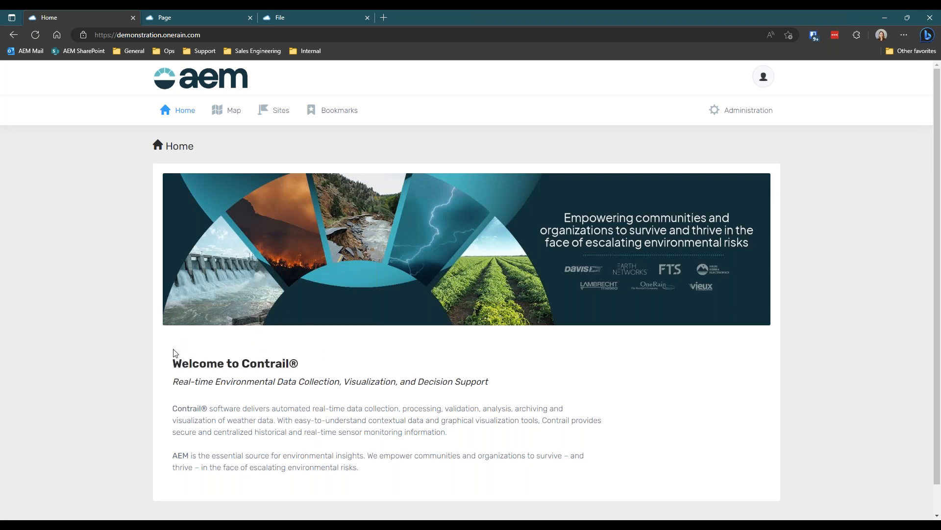
click(199, 14)
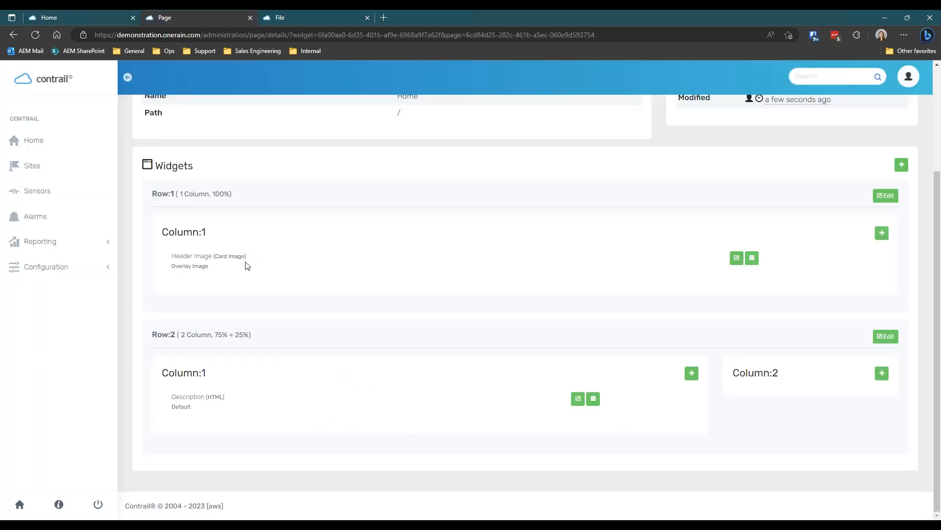
Remove the blank line above the "Welcome to Contrail" heading in the Description widget's data and save it.
click(597, 407)
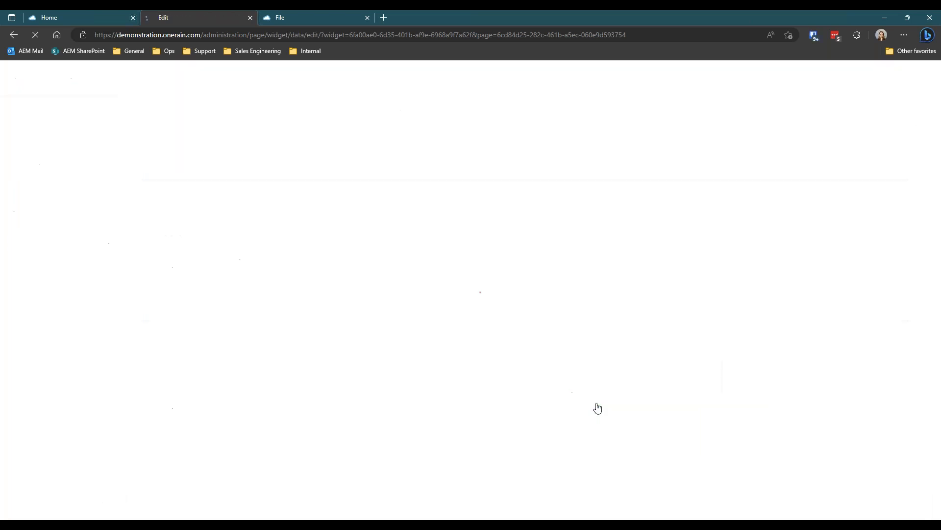
click(214, 231)
click(250, 226)
key(Delete)
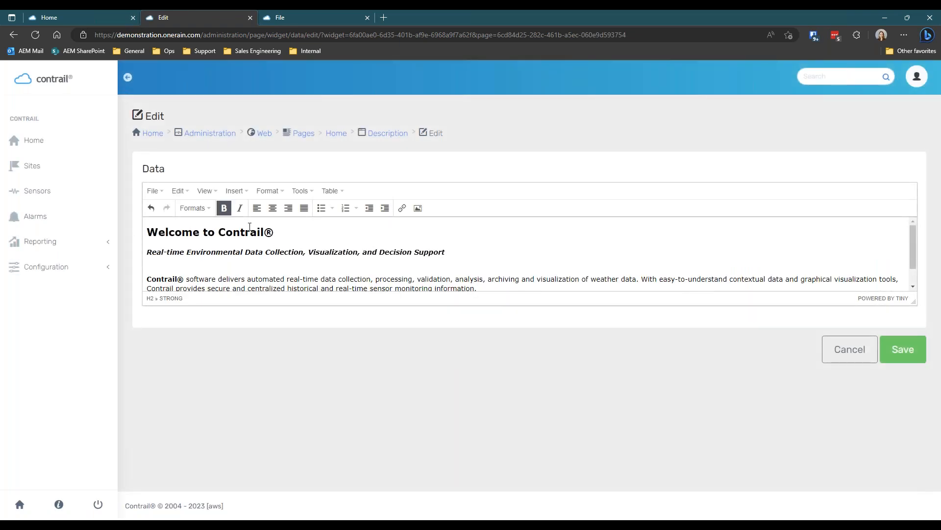
click(903, 349)
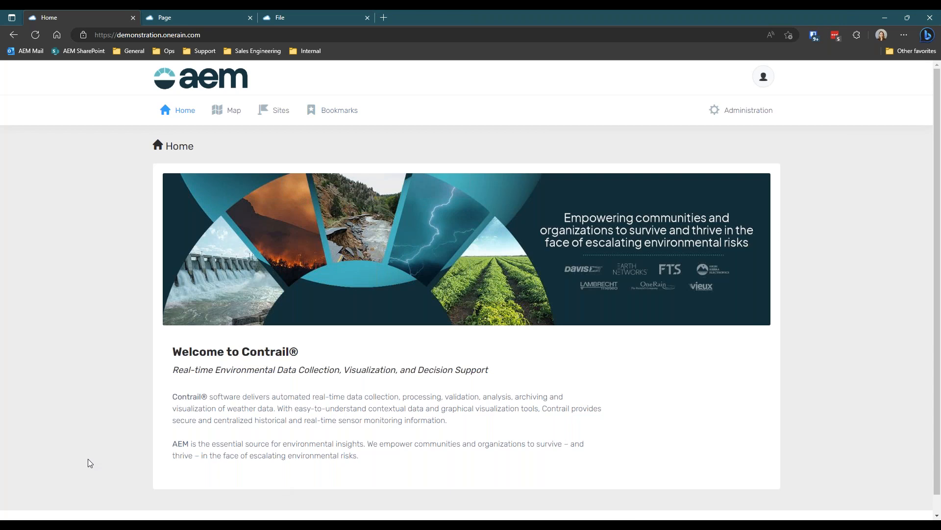
Add an HTML widget named "Contrail ImageLink" to the second column of row 2, hide its name, and continue to its data.
click(167, 17)
scroll(90, 216, down, 3)
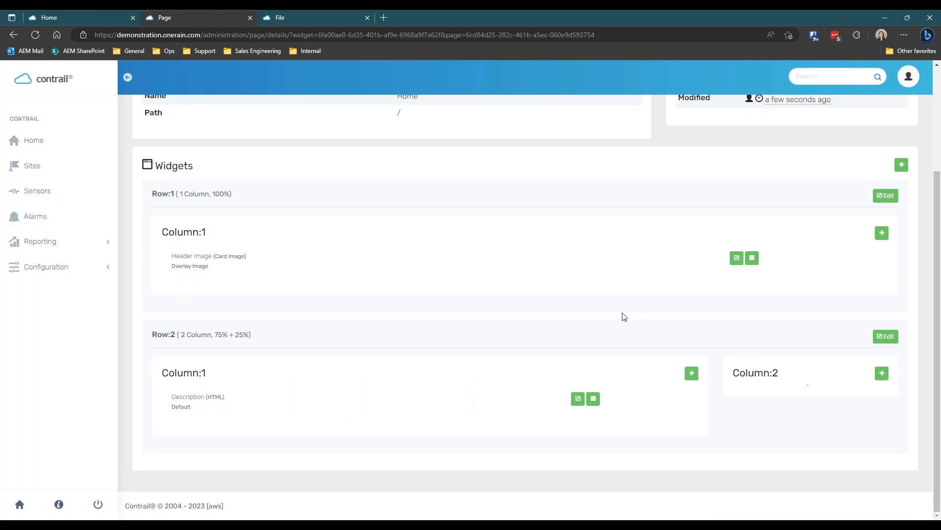
click(881, 372)
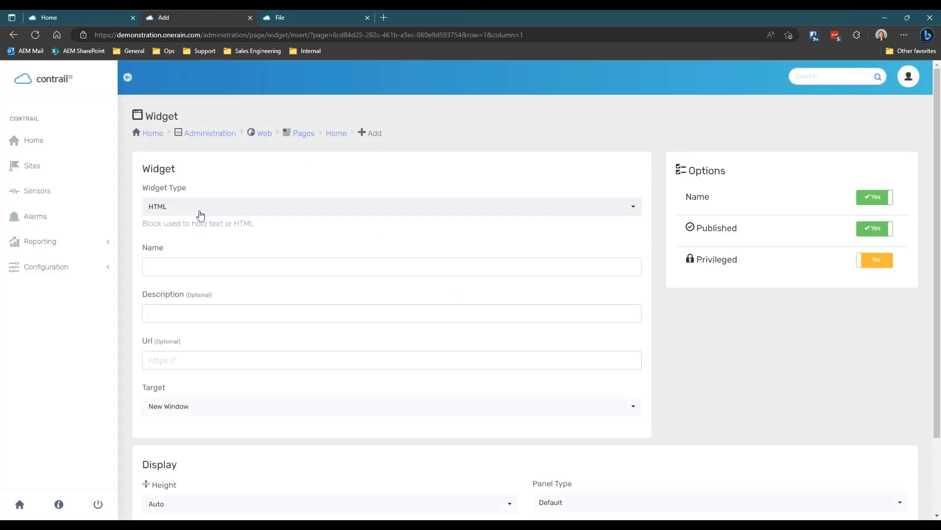
click(200, 214)
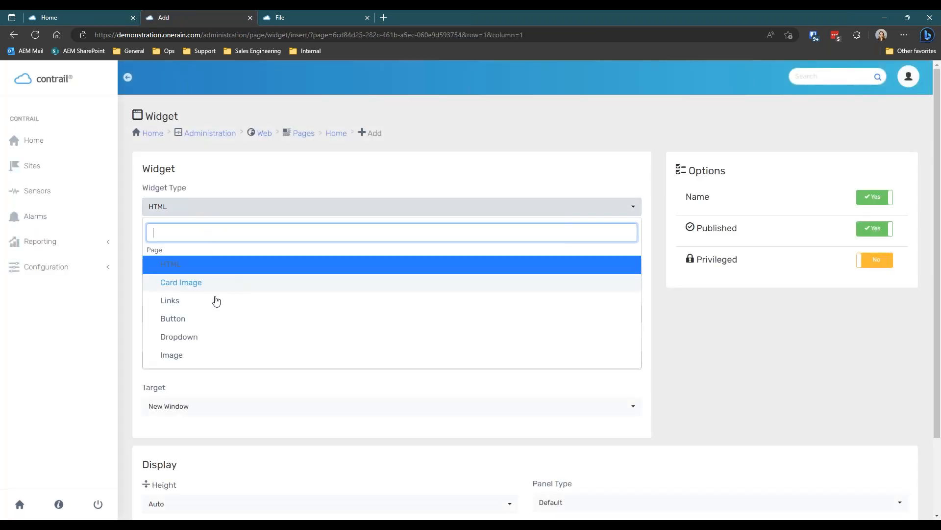
click(574, 123)
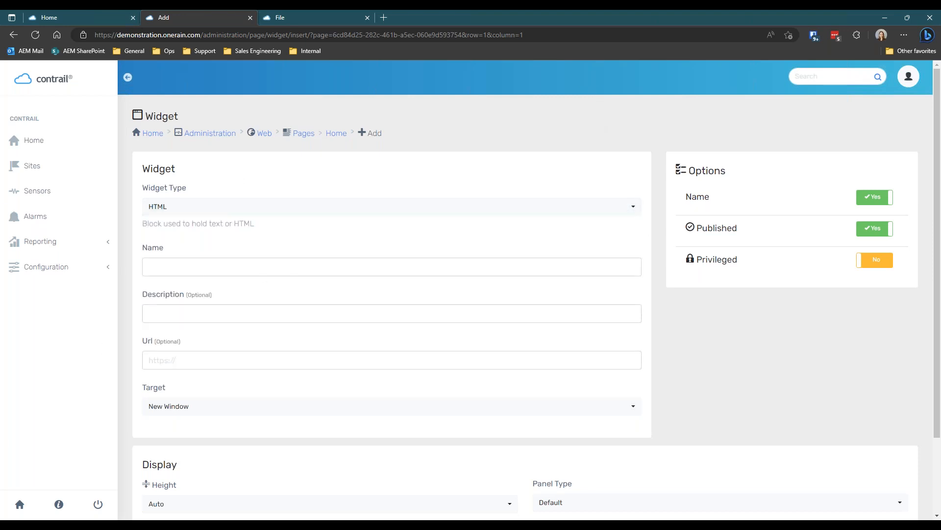
click(221, 268)
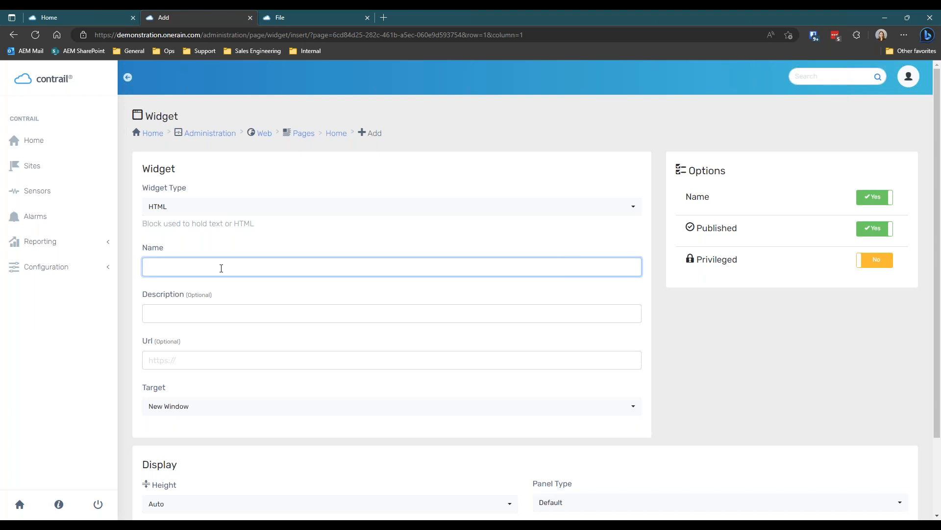
text(Contrail ImageLink)
click(871, 197)
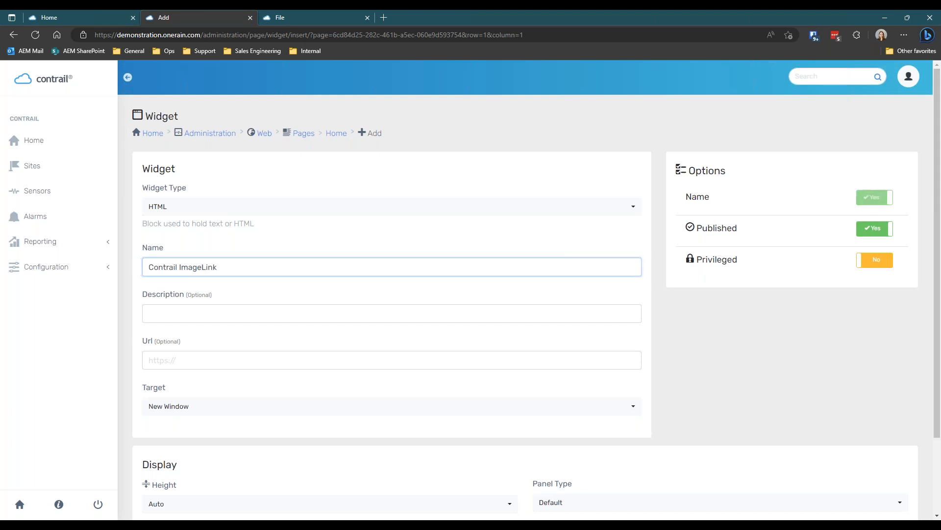
scroll(582, 293, down, 2)
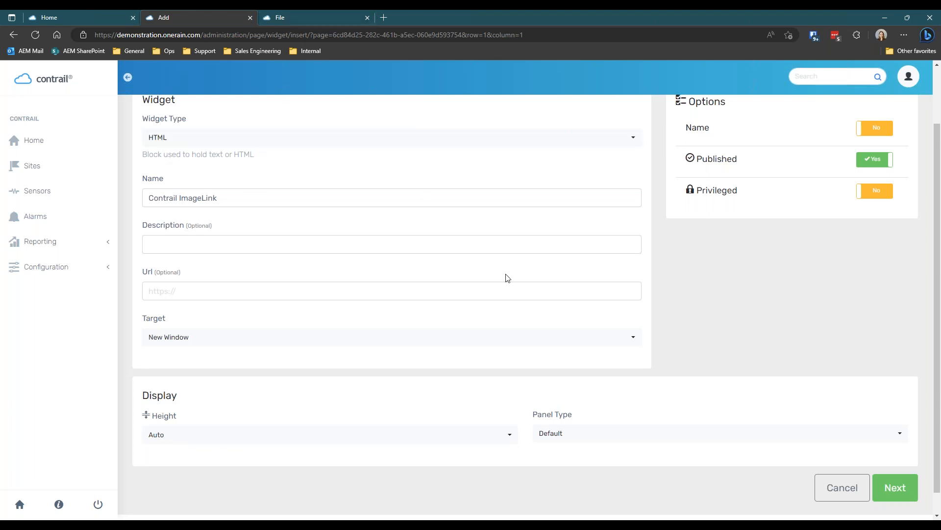
click(895, 487)
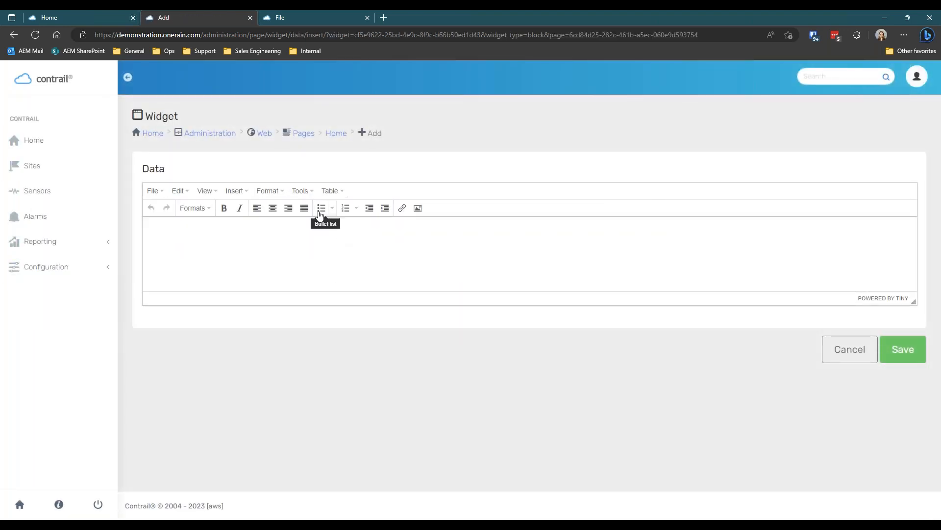
Insert the linked Contrail Software image HTML as the widget's source code and delete its empty style tags.
click(310, 192)
click(326, 211)
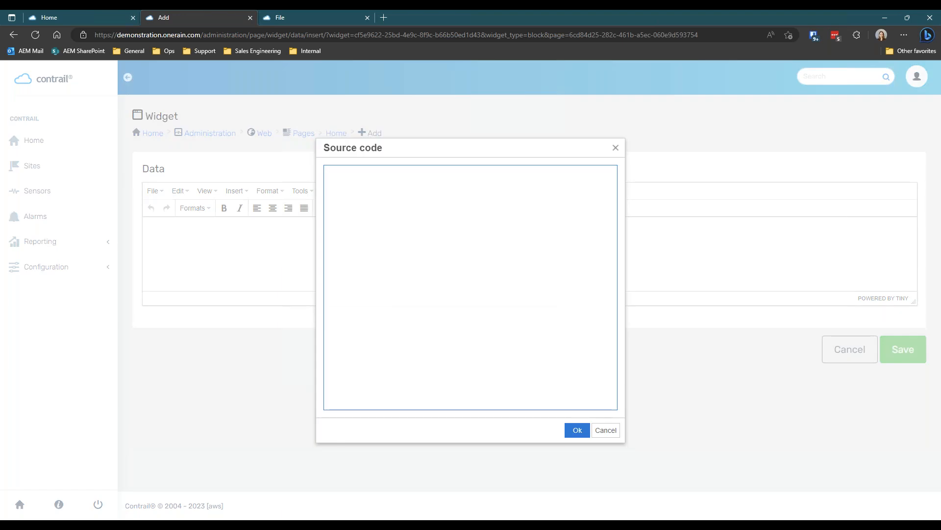
key(alt+Tab)
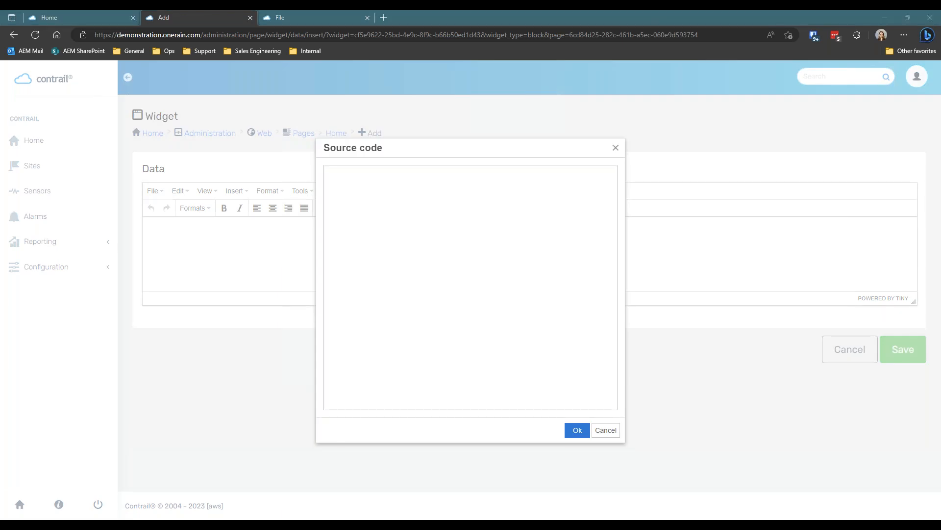
click(414, 189)
key(ctrl+v)
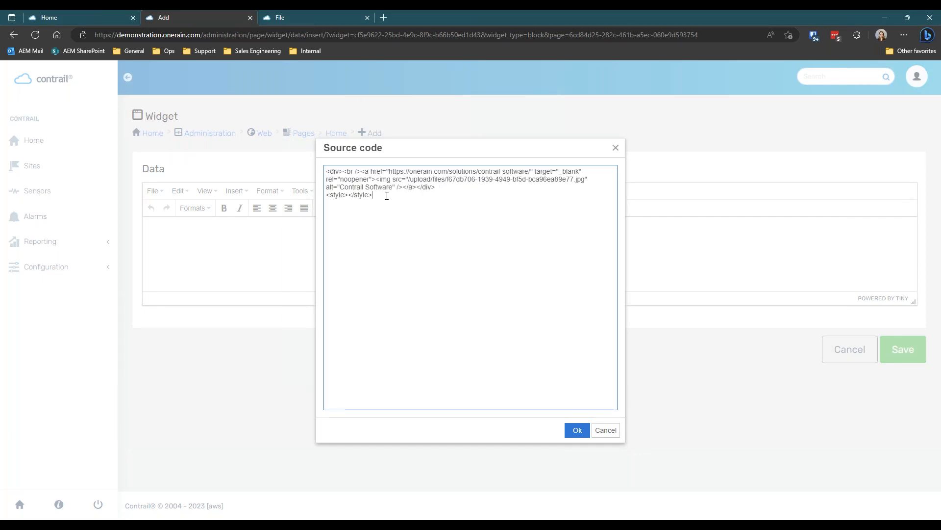
drag(387, 196, 326, 195)
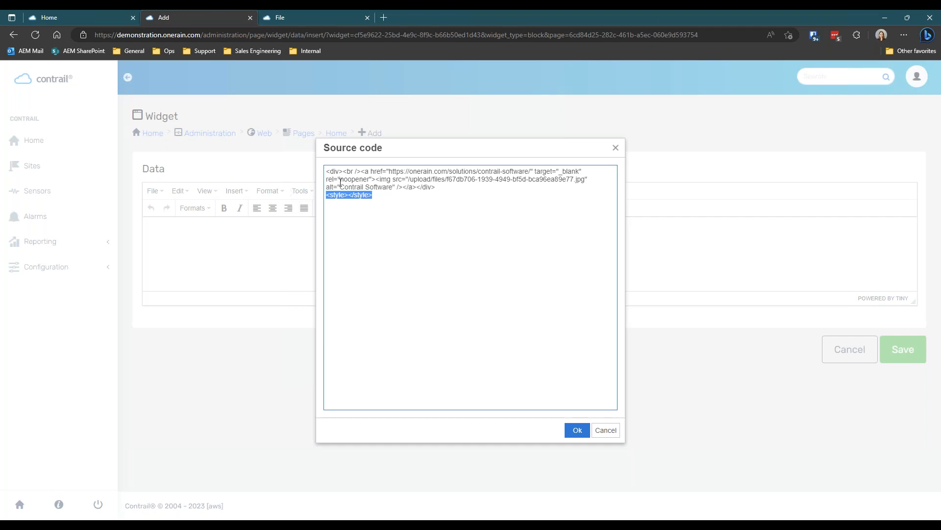
key(Delete)
Review the link address and image source in the code, apply it to the editor, and save the Contrail ImageLink widget.
drag(366, 173, 502, 172)
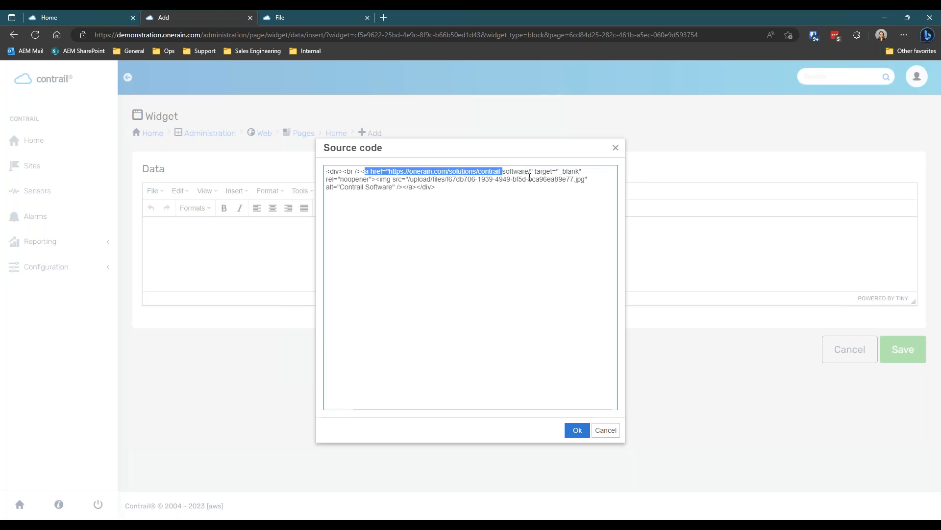
drag(469, 172, 478, 179)
click(467, 251)
drag(381, 179, 592, 185)
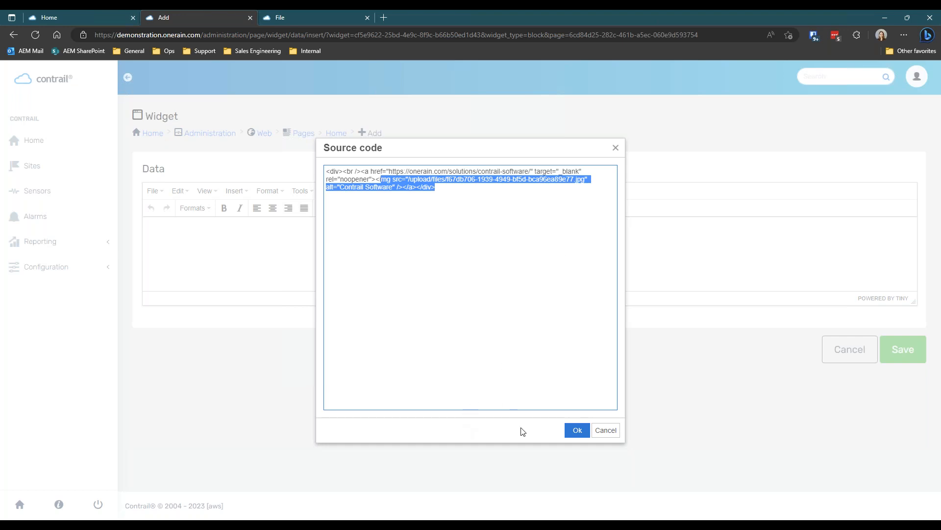
click(449, 271)
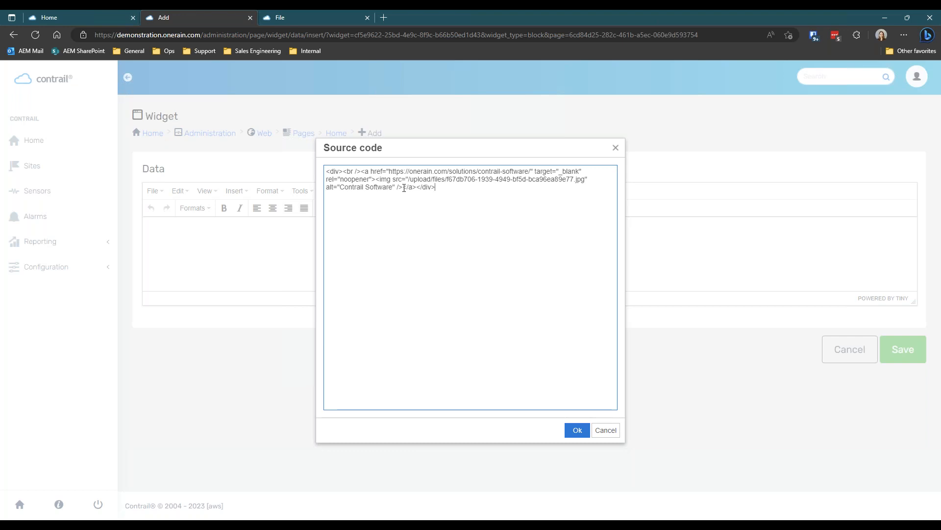
click(580, 434)
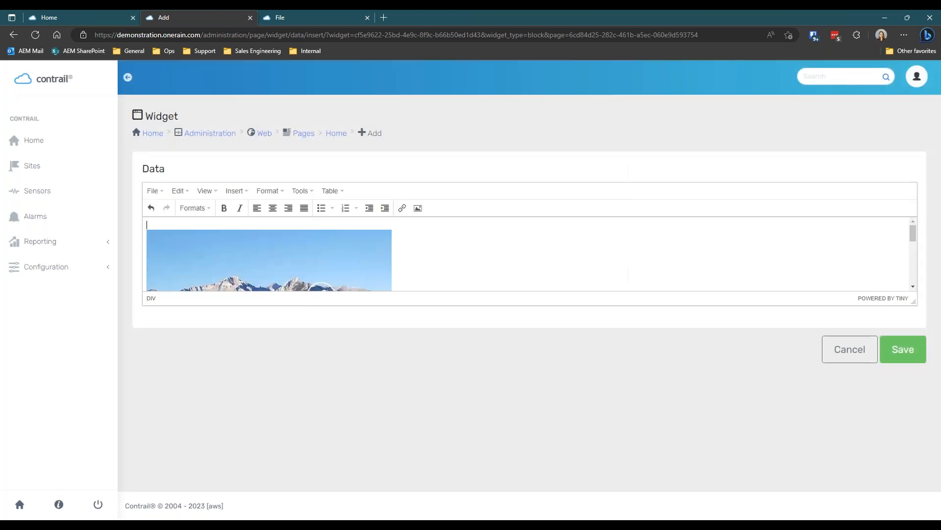
scroll(453, 267, down, 5)
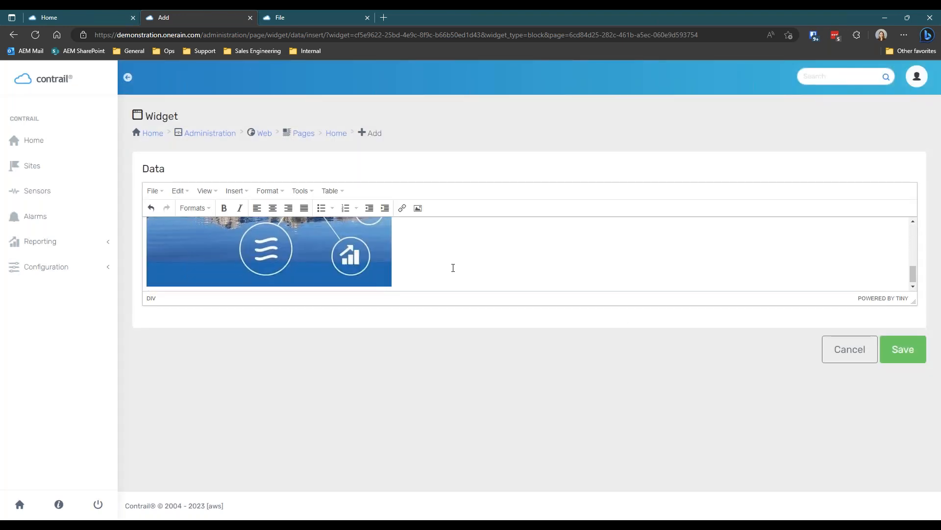
click(903, 350)
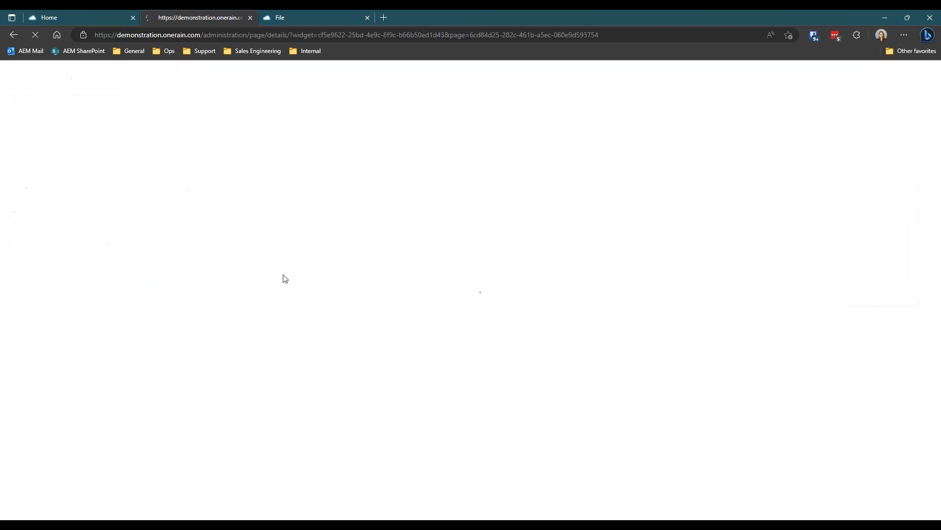
Check the image on the live home page, test its link to the Contrail Software page, and close the opened page.
scroll(452, 229, down, 3)
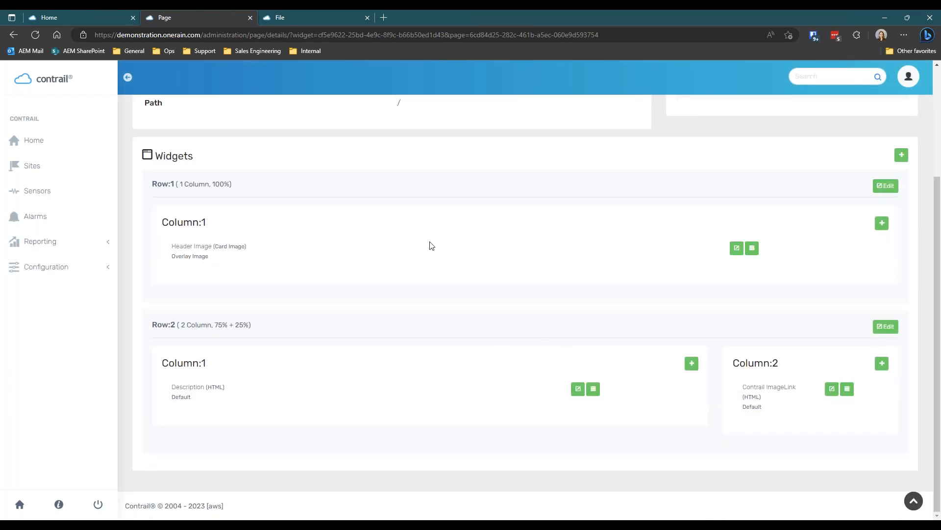
click(100, 17)
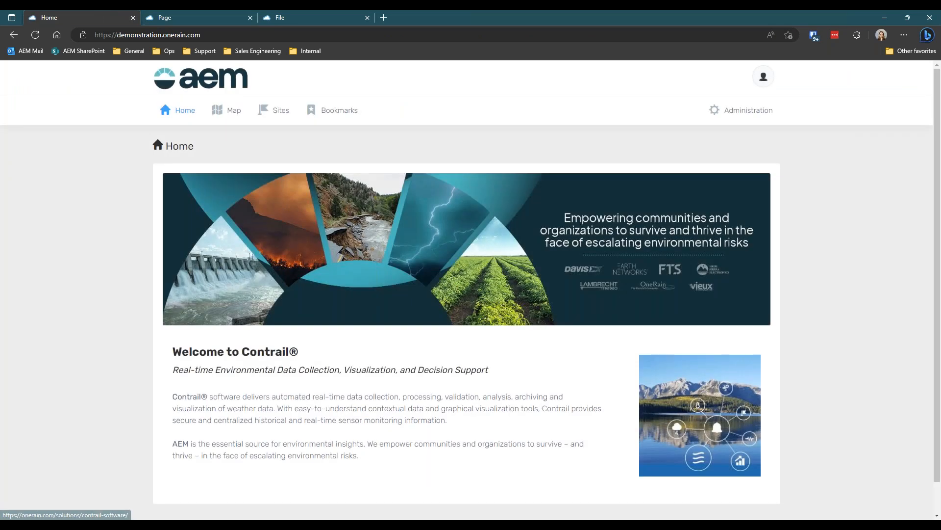
click(674, 411)
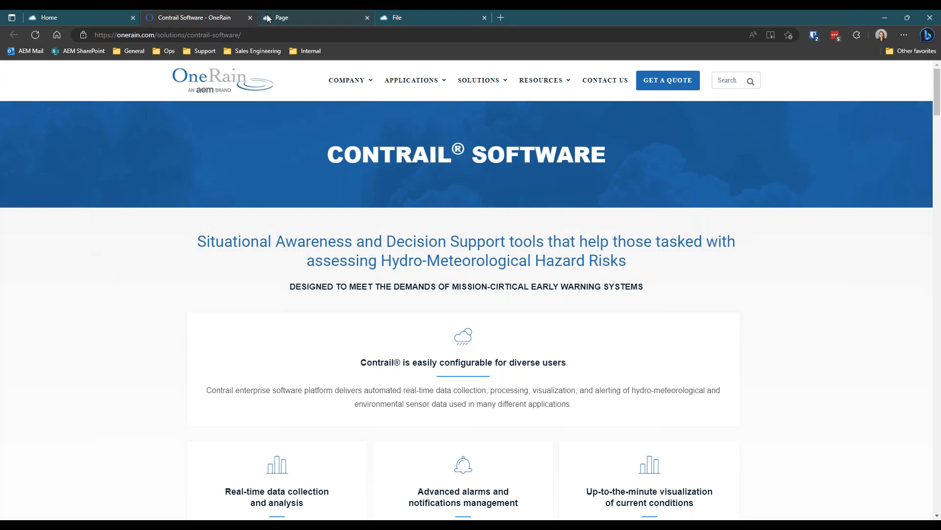
click(250, 18)
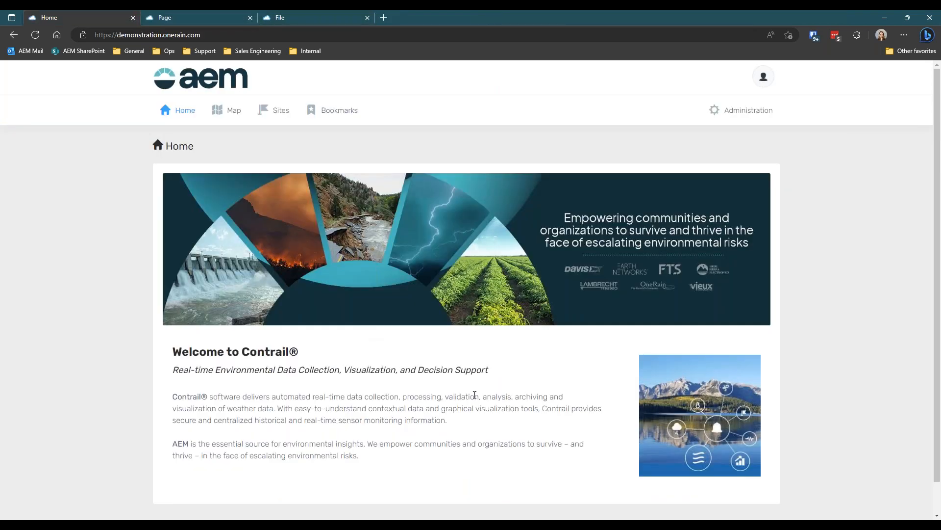
scroll(349, 376, down, 1)
scroll(69, 234, up, 1)
Add a third row to the Home page's widgets with the "3 Column, 33% + 33% + 33%" layout.
click(201, 14)
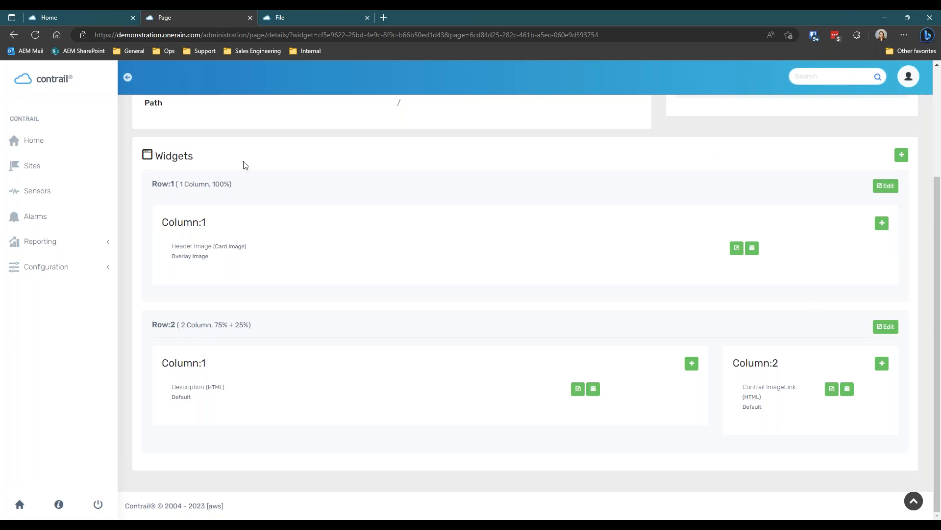
drag(208, 160, 151, 155)
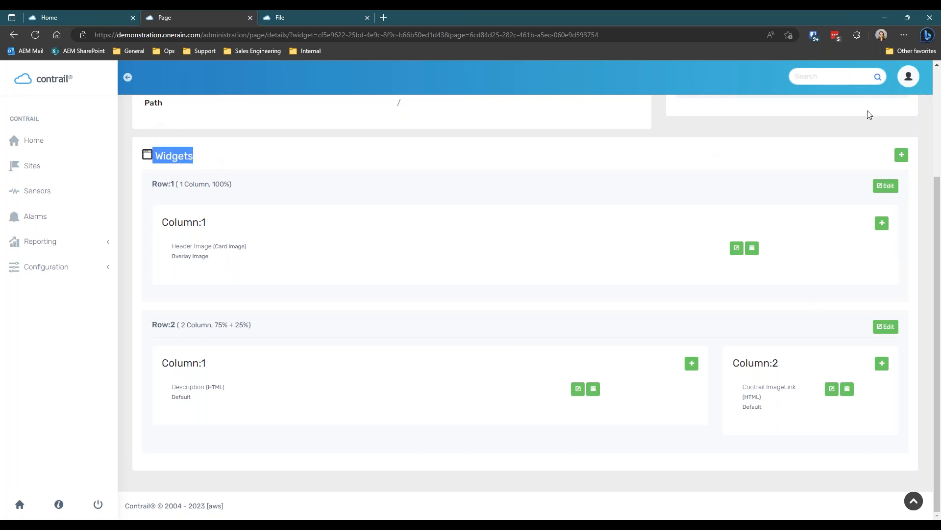
click(910, 160)
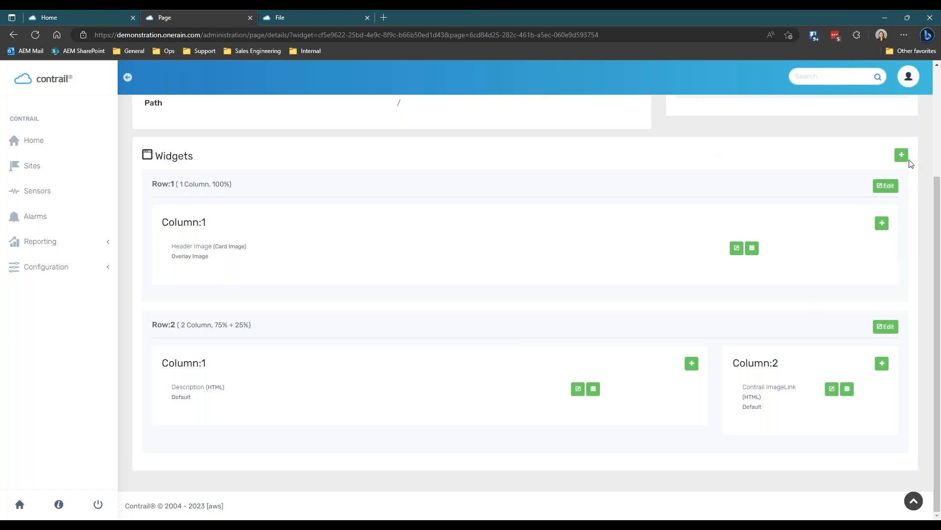
click(906, 162)
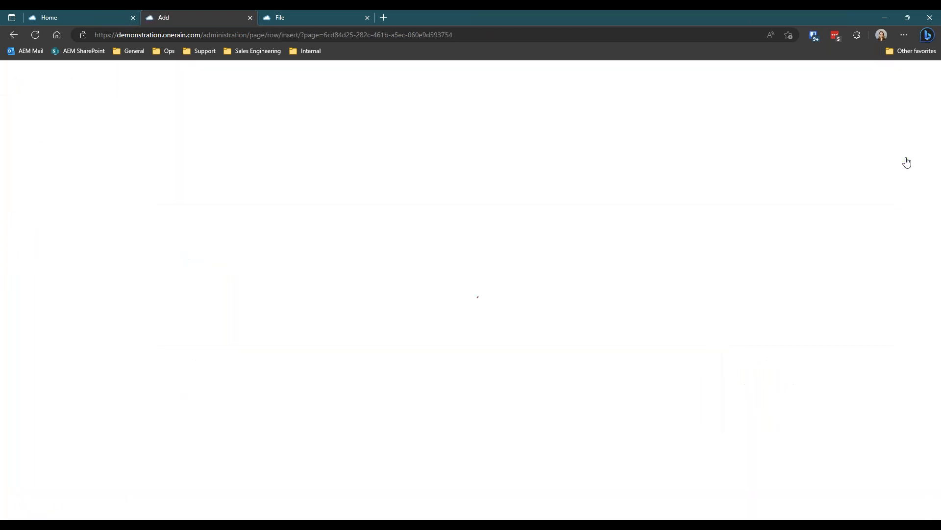
click(273, 210)
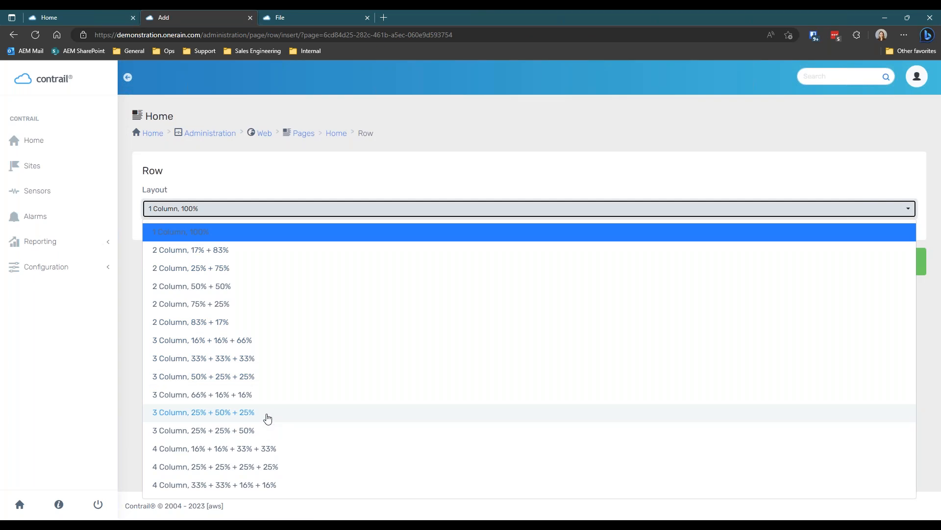
click(222, 361)
click(911, 266)
Start a Dropdown widget in the first column of row 3 and name it "Rain", keeping its name displayed.
scroll(286, 303, down, 5)
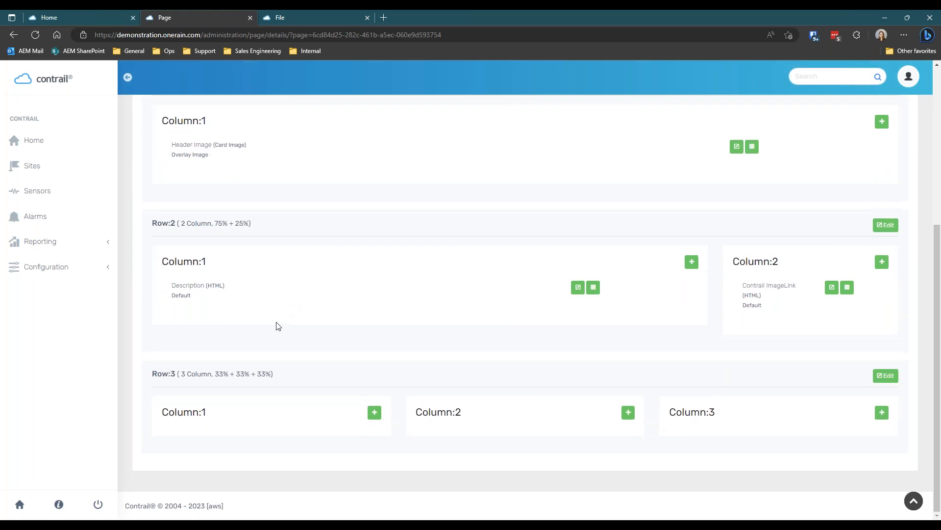
click(376, 415)
click(216, 207)
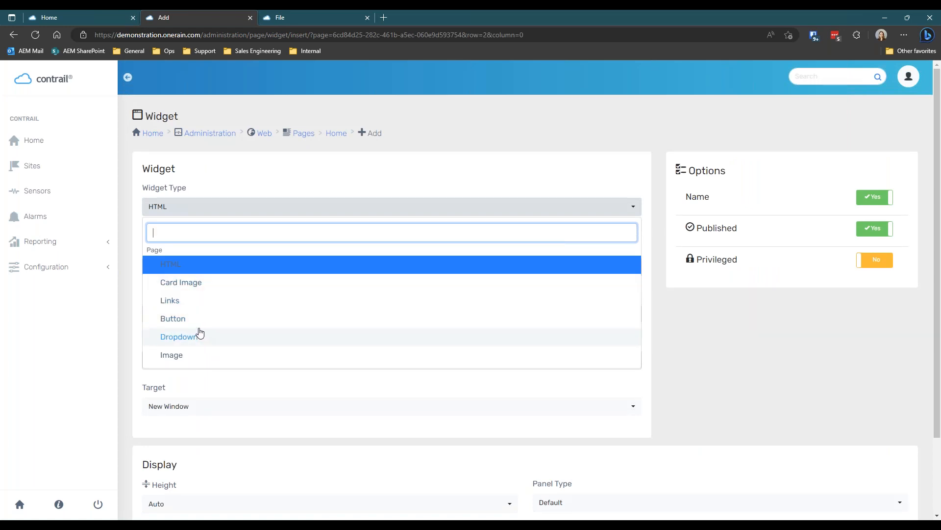
click(209, 339)
click(217, 266)
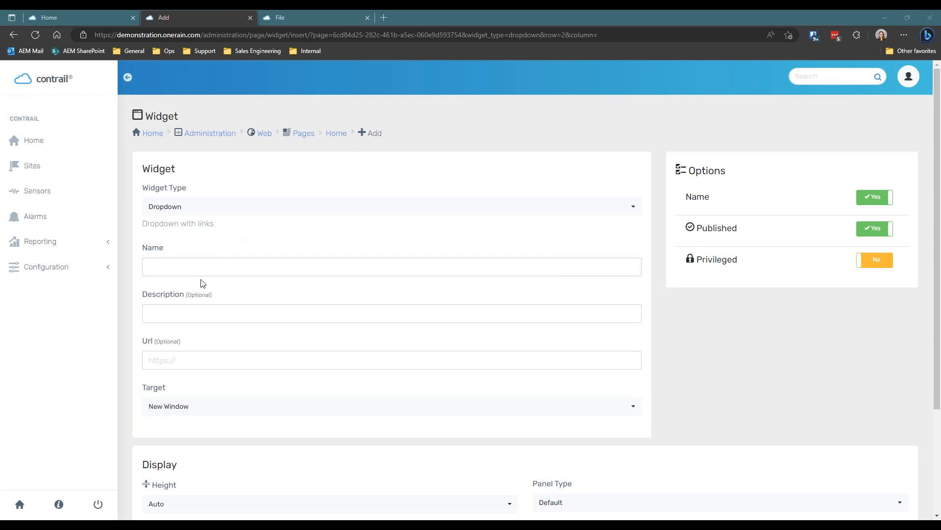
click(202, 261)
text(Rain)
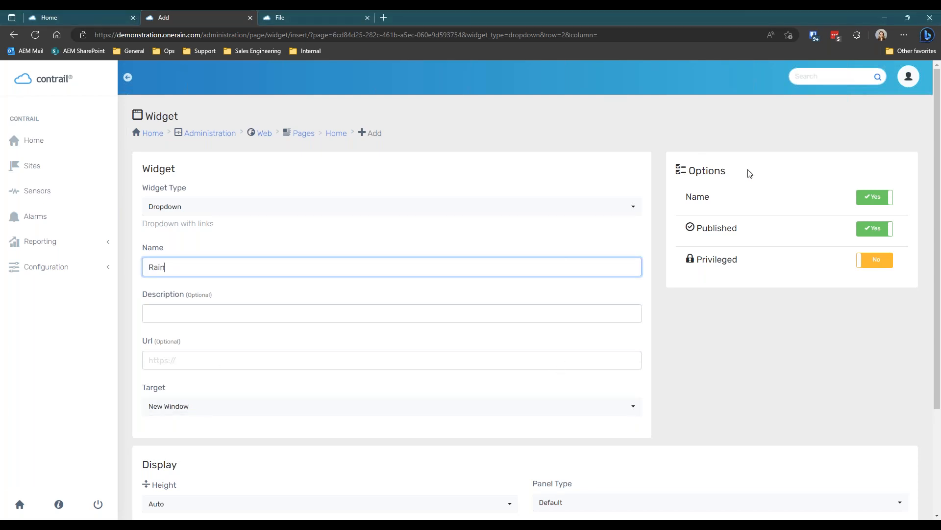
double_click(689, 204)
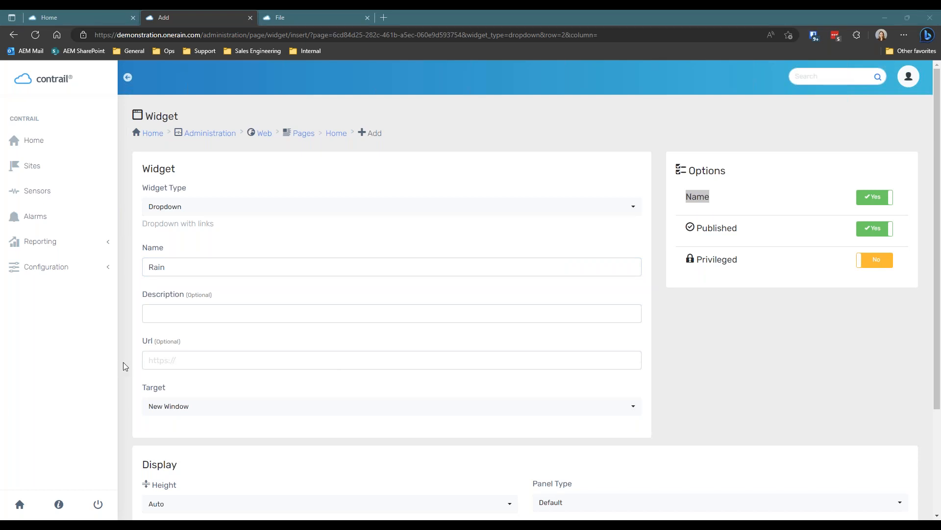
Set the Rain widget's URL to "/map/?sensor_class=10" and its target to Same Window, reviewing the other target options.
click(275, 363)
text(/map/?sensor_class=10)
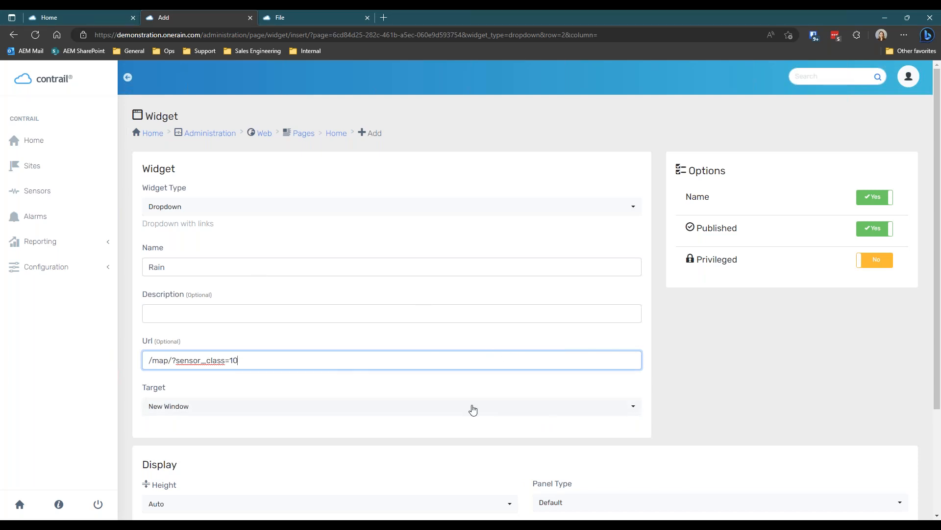
click(343, 410)
click(293, 329)
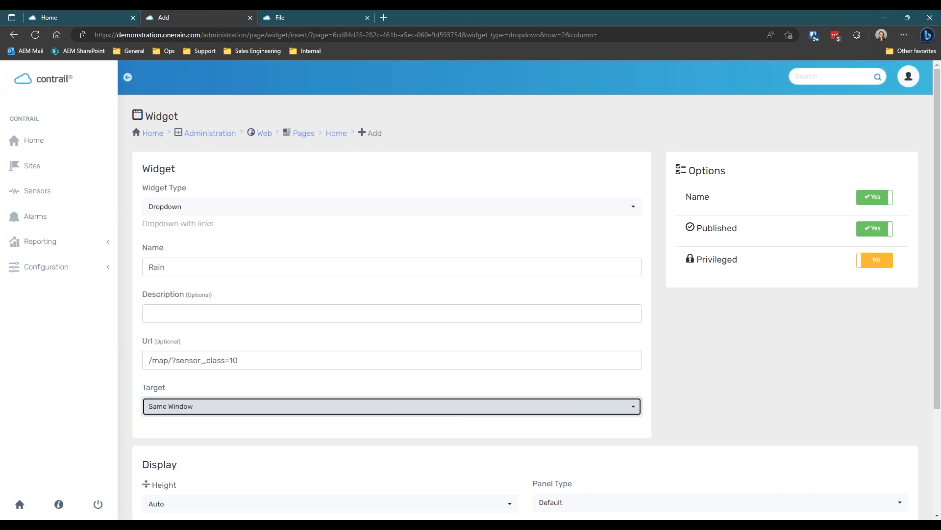
click(196, 409)
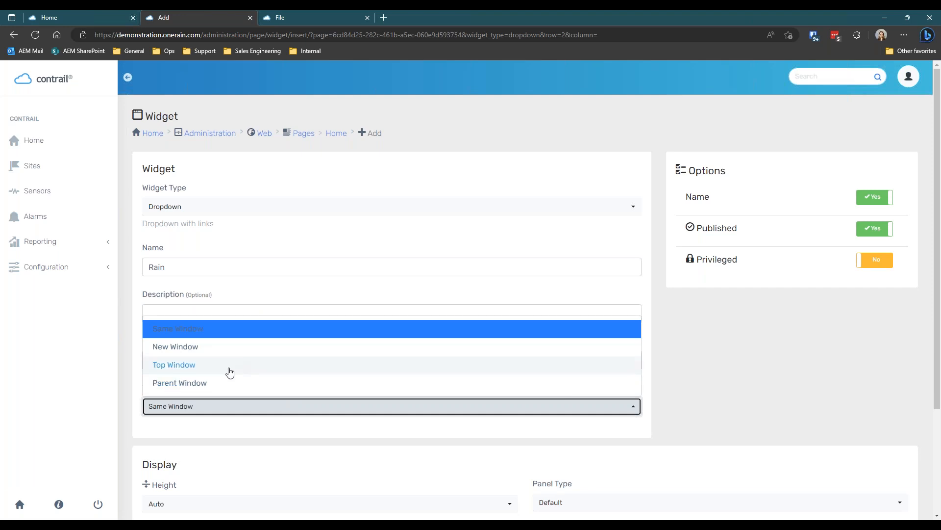
click(753, 348)
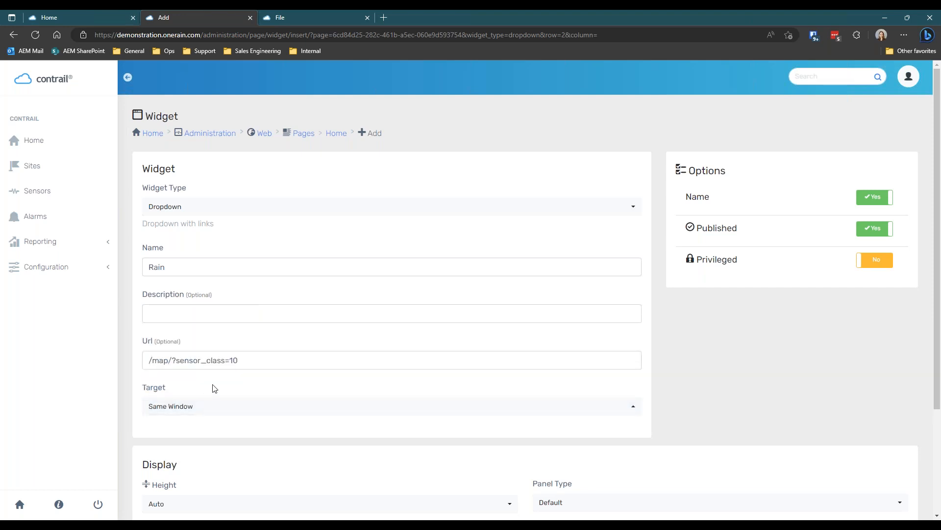
Check the height and panel type choices for the widget's display, keeping Auto height and the Default panel type.
scroll(216, 387, down, 3)
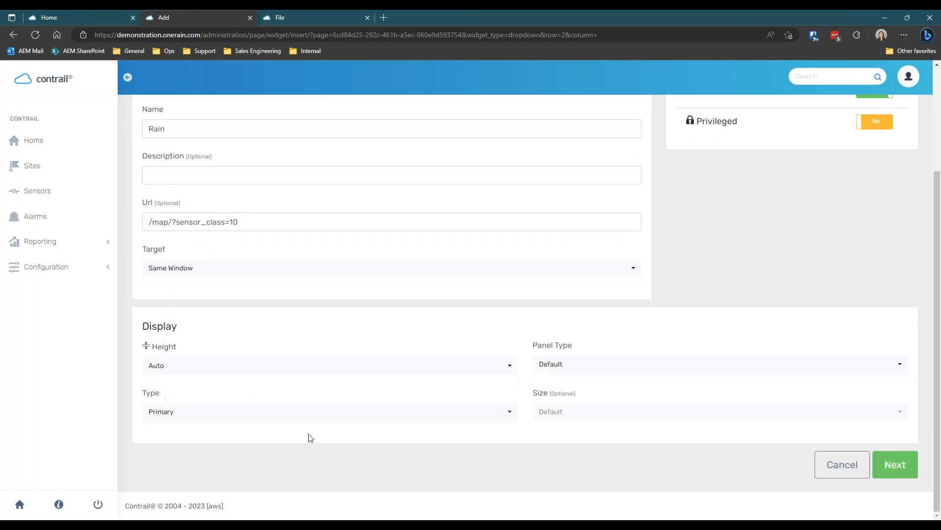
click(194, 364)
click(204, 416)
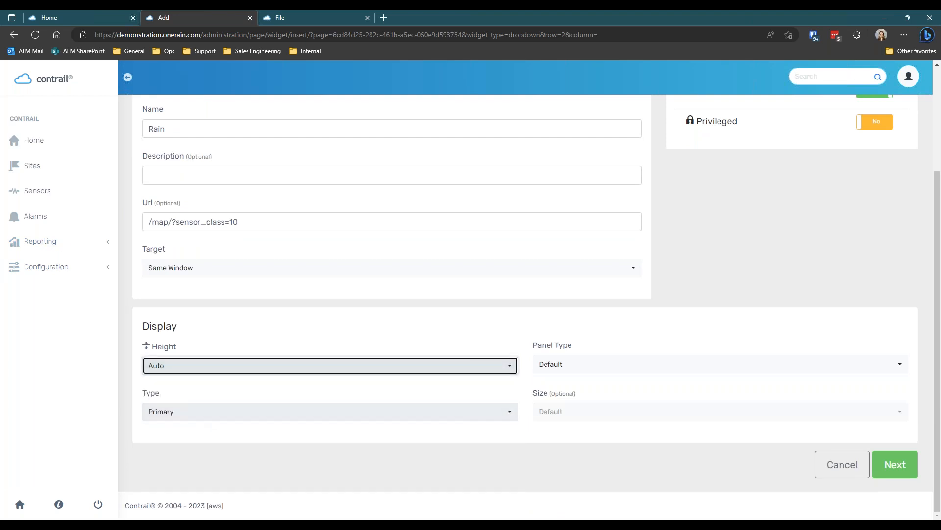
click(564, 372)
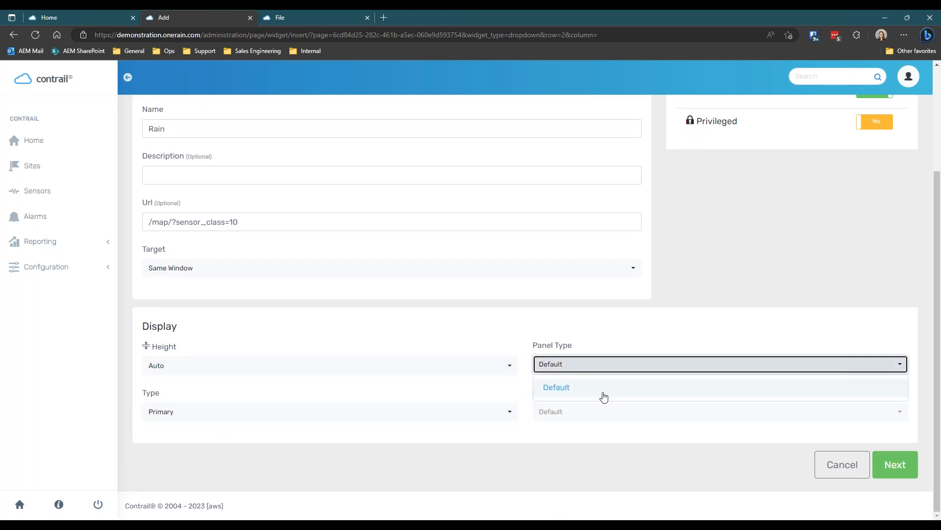
click(588, 393)
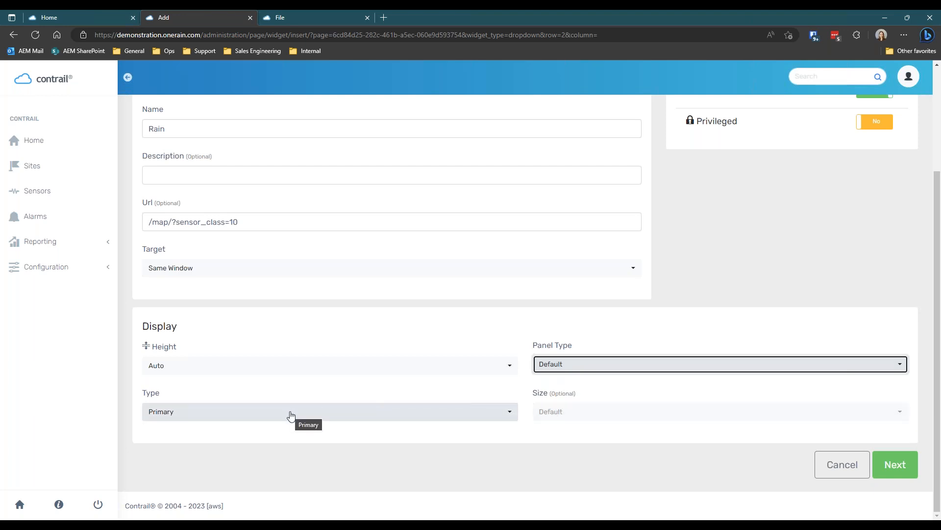
Set the Rain dropdown's display type to Dark and its size to Default Block.
click(593, 413)
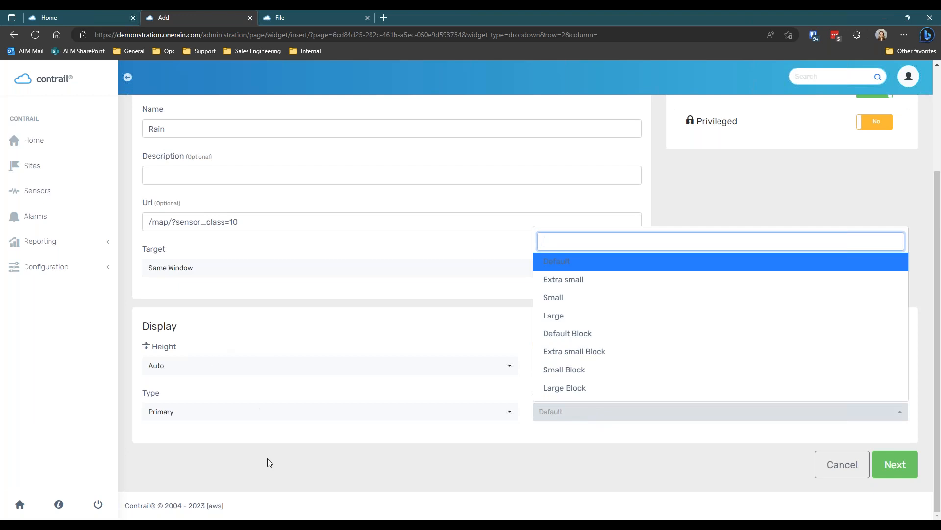
click(257, 416)
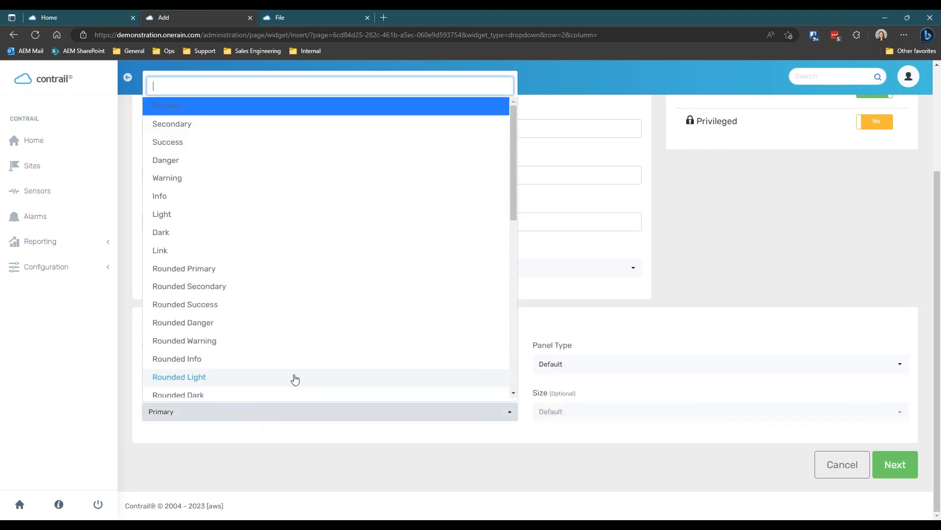
scroll(242, 272, down, 3)
scroll(242, 270, up, 3)
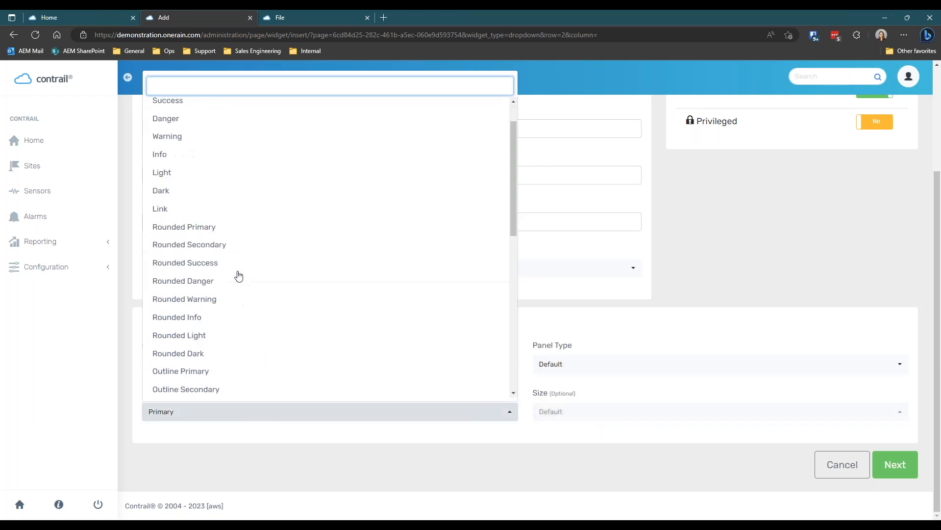
click(217, 234)
click(551, 412)
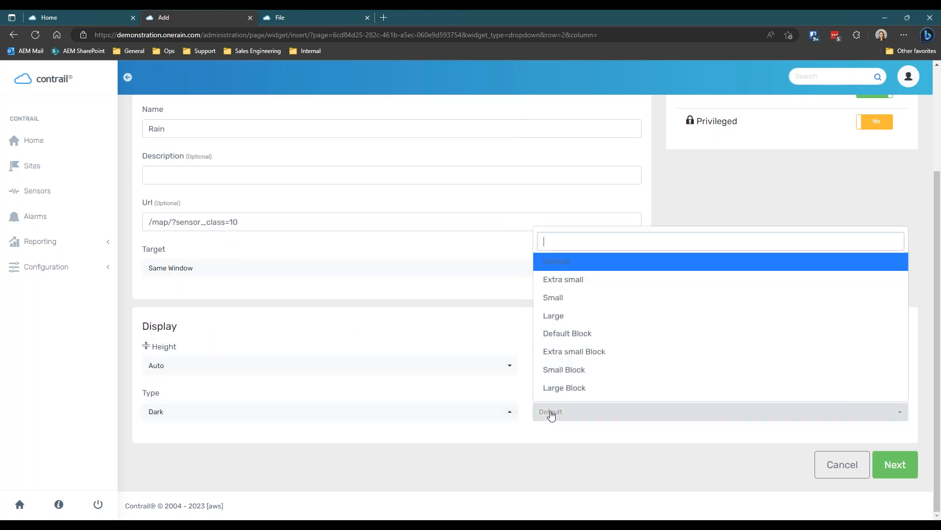
click(650, 334)
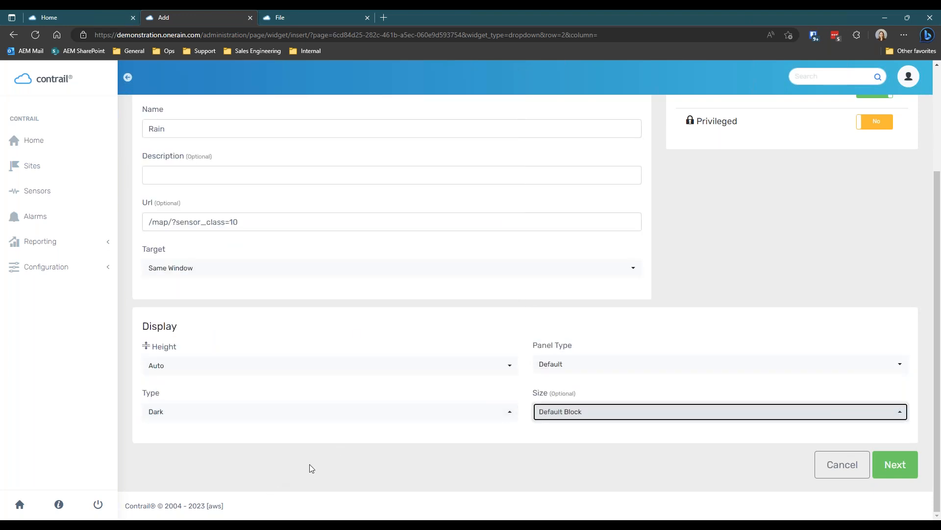
Review the full list of available display types, including the rounded, outline and circle styles, keeping Dark selected.
click(277, 411)
scroll(214, 357, down, 7)
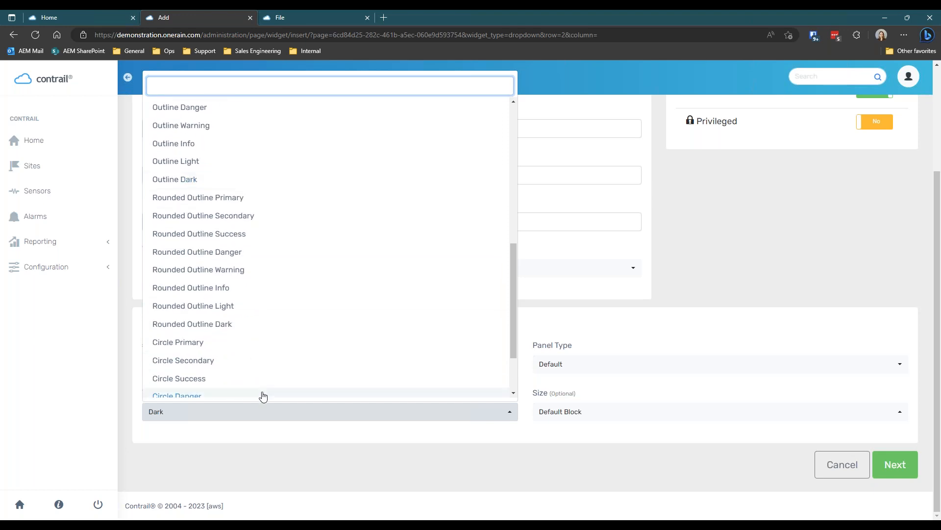
scroll(261, 390, down, 3)
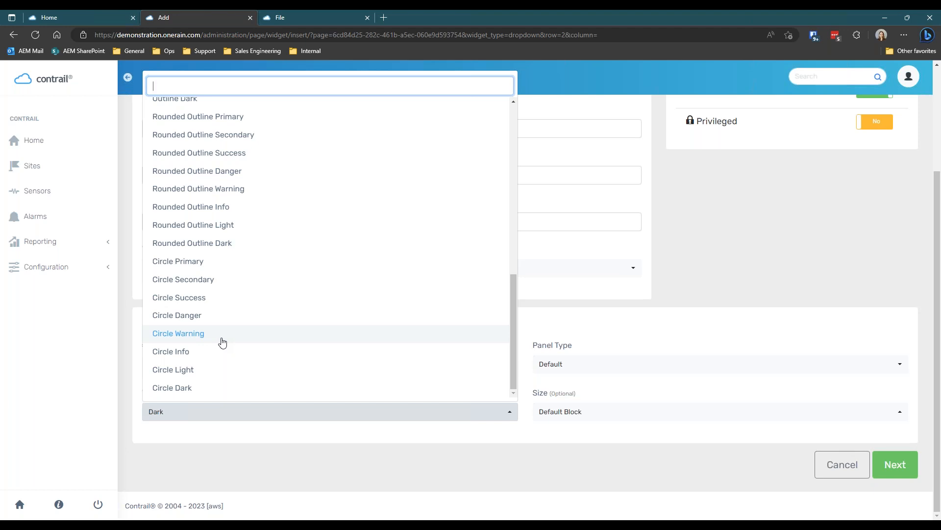
scroll(224, 342, up, 9)
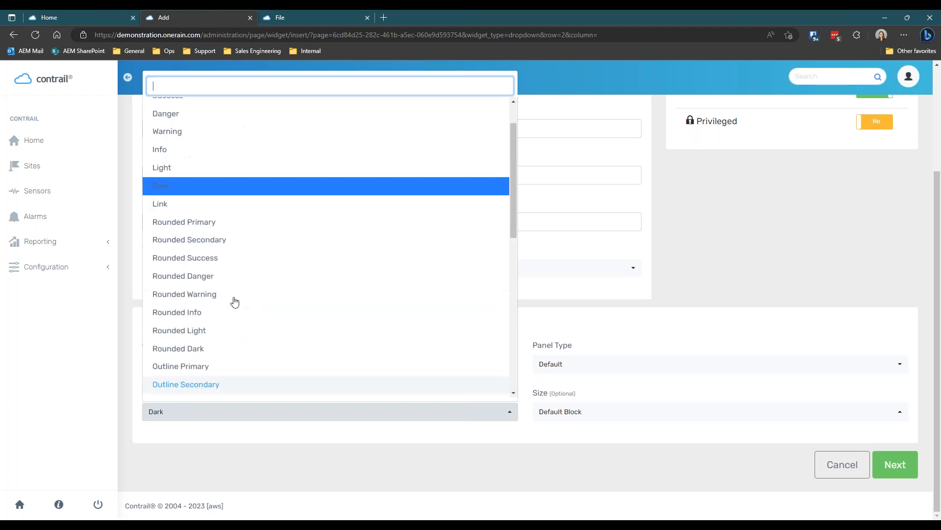
scroll(233, 189, up, 1)
scroll(233, 189, up, 2)
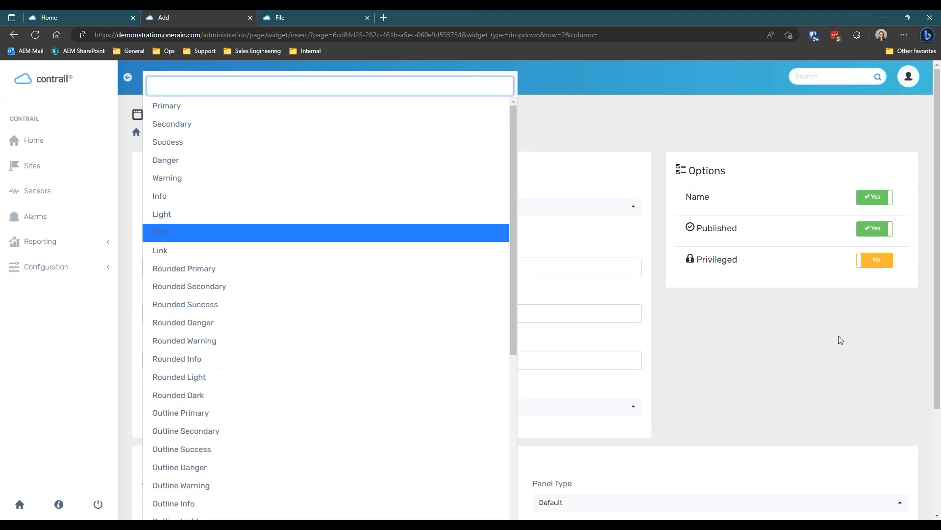
click(729, 378)
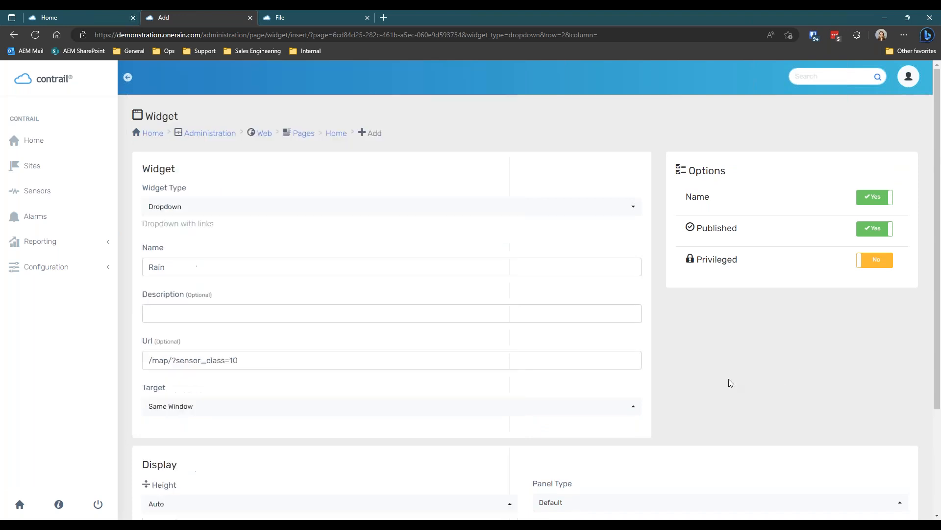
Continue to the widget's link data and define the first link as "Latest Report" pointing to "/map/?sensor_class=10".
scroll(729, 378, down, 3)
click(902, 466)
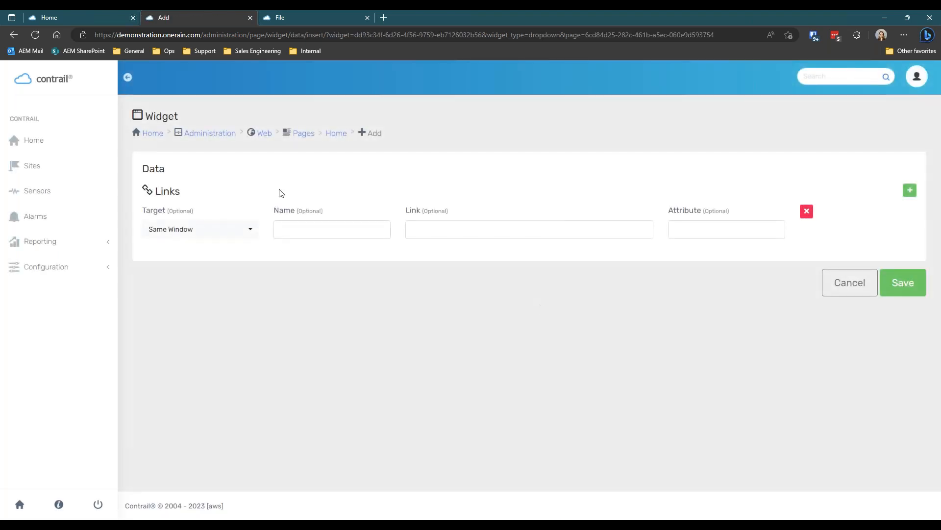
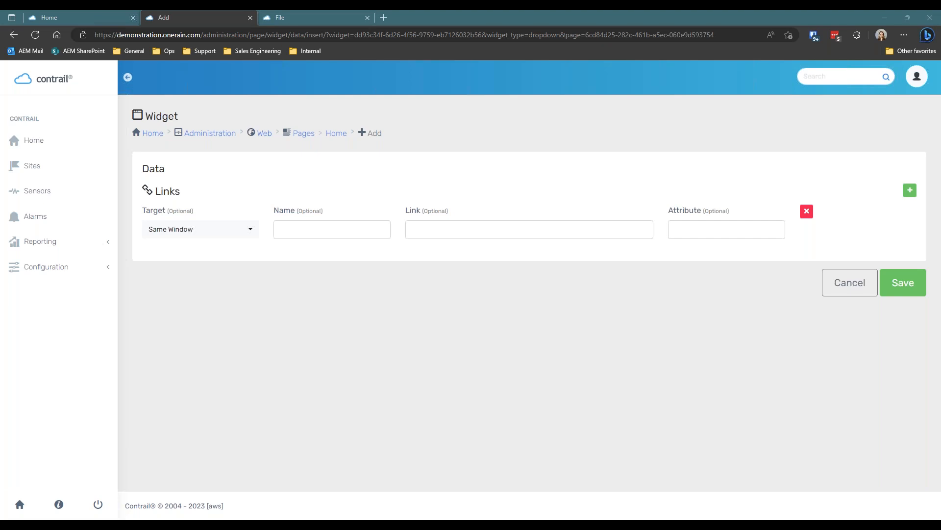
click(380, 231)
text(Latest Report)
click(496, 233)
text(/map/?sensor_class=10)
click(739, 223)
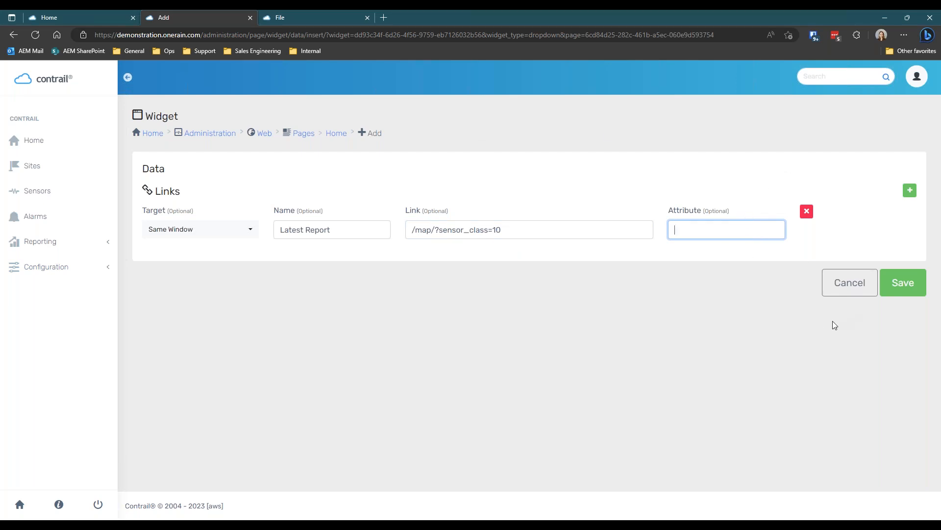
Add a second link named "1-Hour" with the address "/map/?sensor_class=10|60".
click(910, 190)
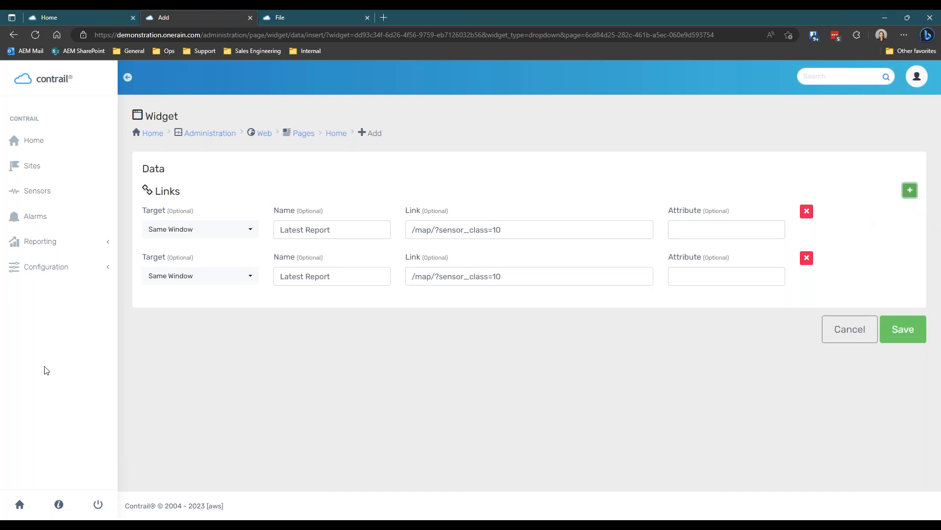
triple_click(301, 269)
text(1-Hour)
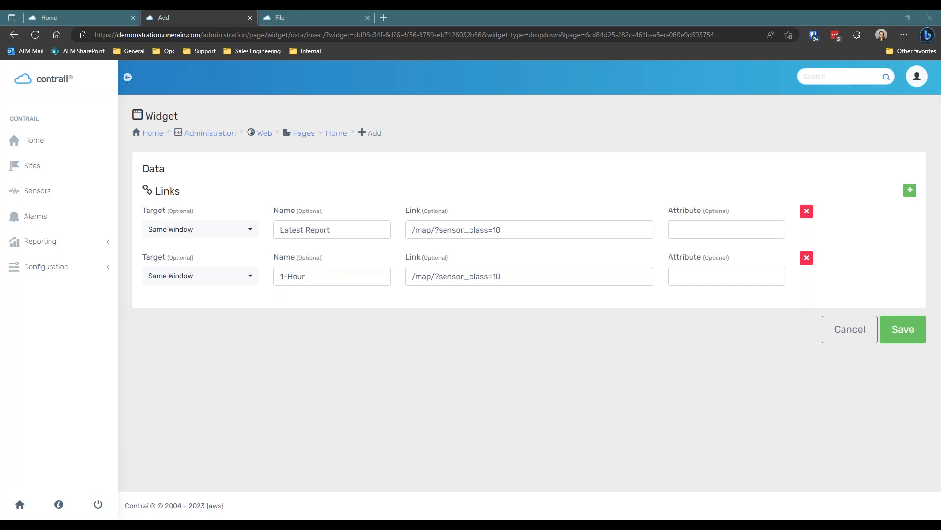
click(520, 274)
text(|60)
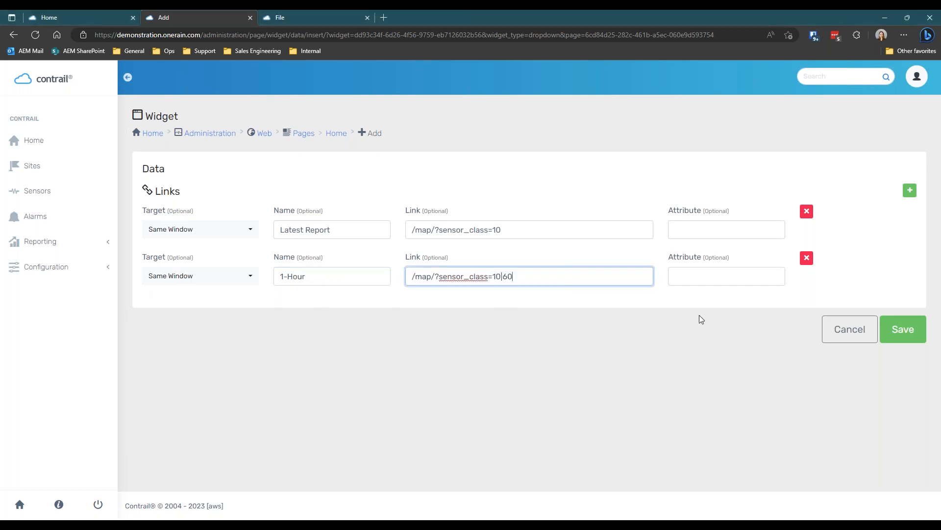
Add a third link named "6-Hour" with the address "/map/?sensor_class=10|360".
click(910, 191)
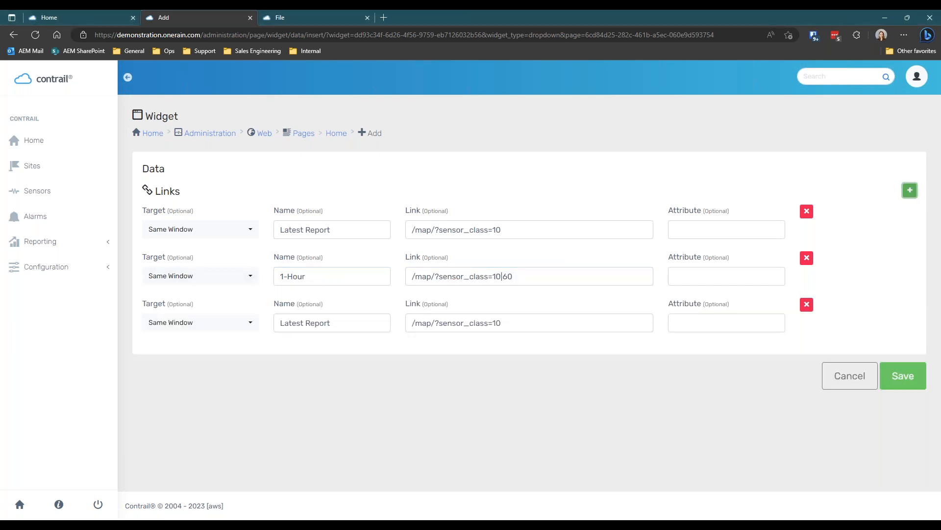
triple_click(375, 320)
text(6-Hour)
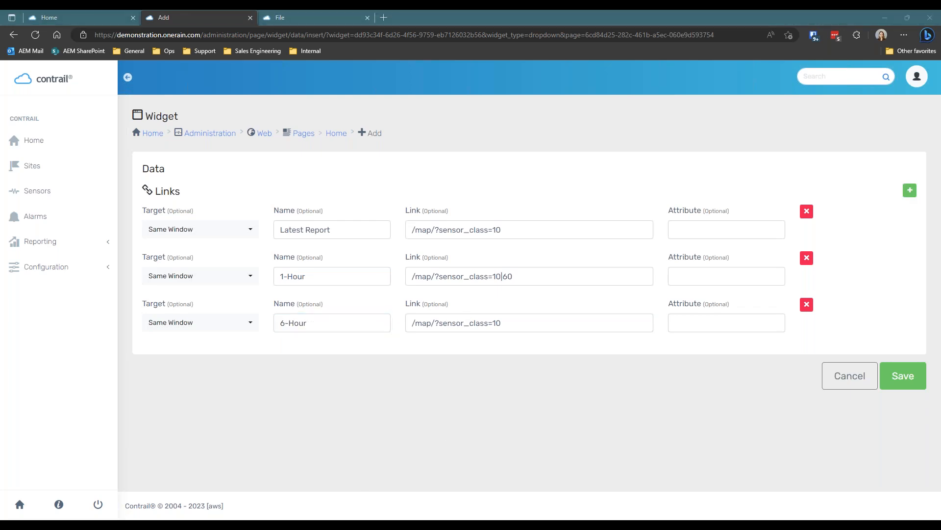
click(526, 322)
text(|360)
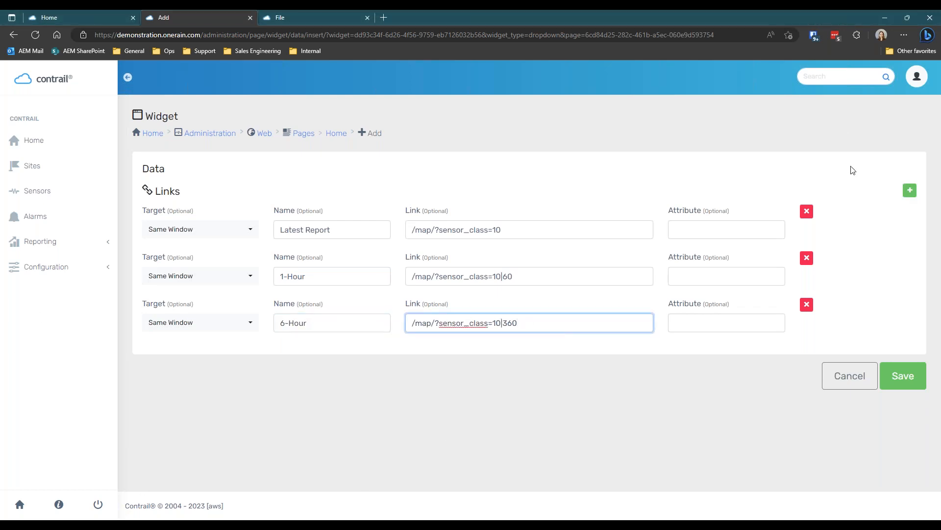
Add a fourth link named "12-Hour" with the address "/map/?sensor_class=10|720".
click(910, 191)
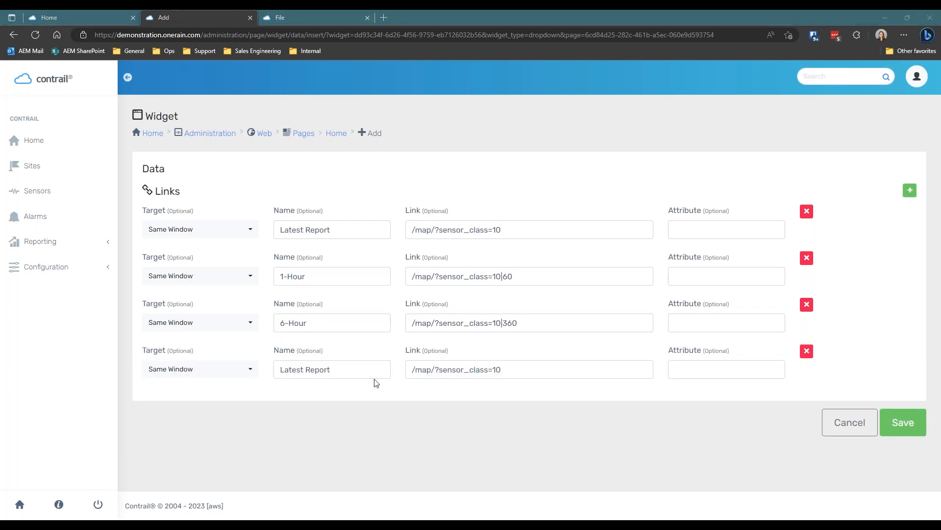
drag(376, 376, 51, 365)
text(12-Hour)
click(531, 366)
text(|720)
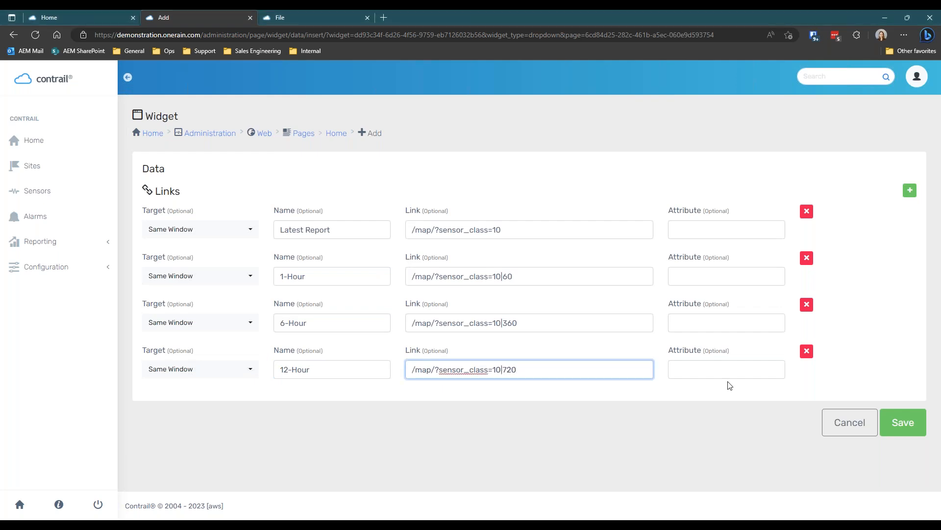
Add a fifth link named "24-Hour" with the address "/map/?sensor_class=10|1440".
click(910, 191)
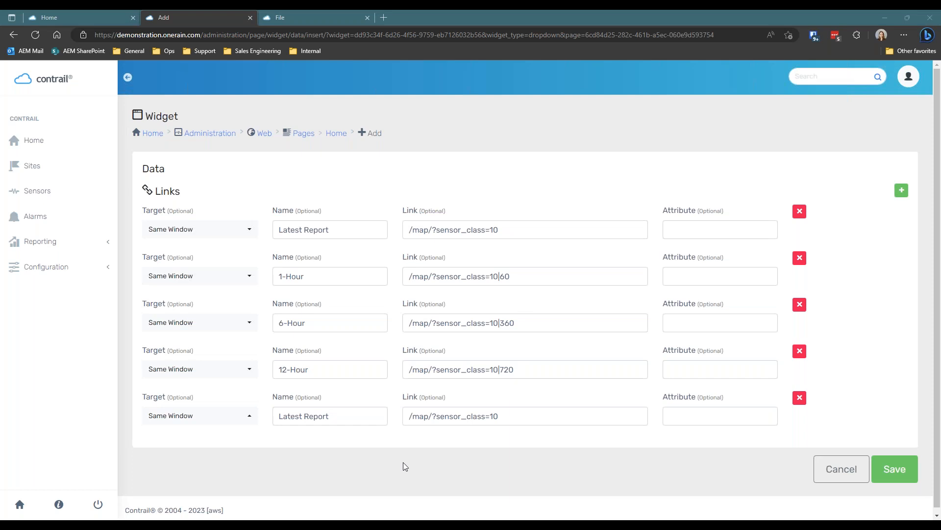
drag(351, 422, 280, 472)
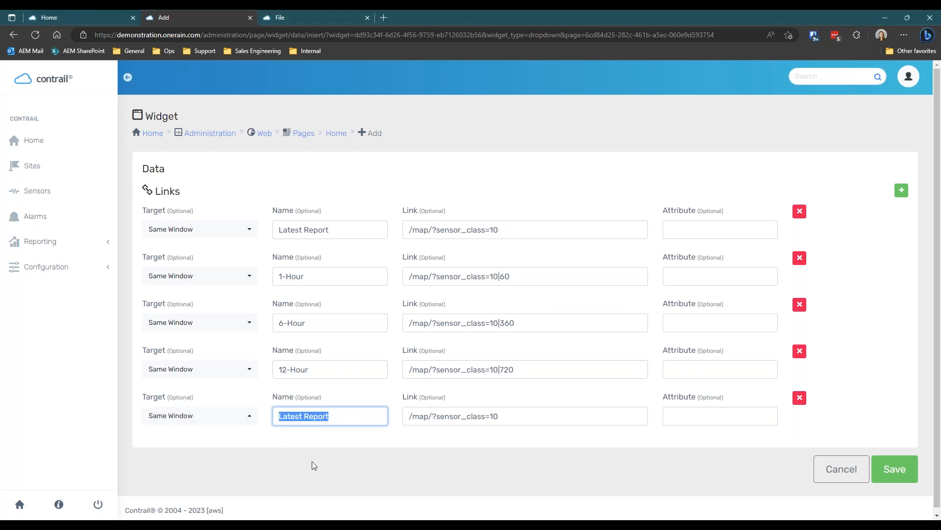
text(24-Hour)
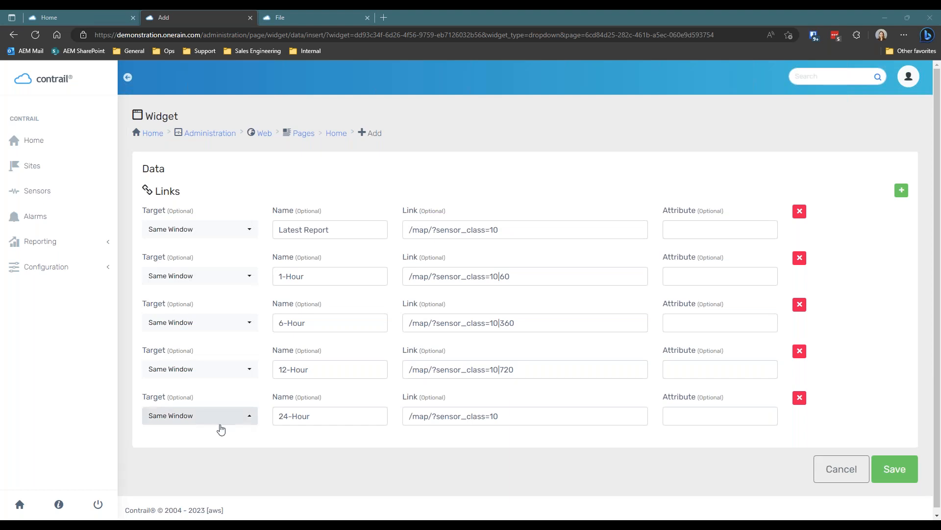
click(528, 422)
text(|1440)
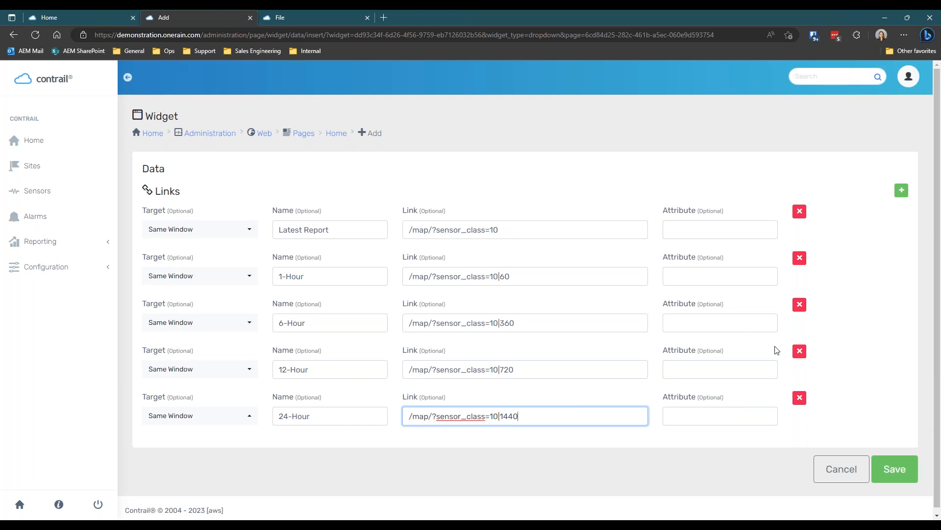
Save the Rain dropdown widget with its links and check row 3 of the page's widget layout.
click(910, 479)
click(907, 475)
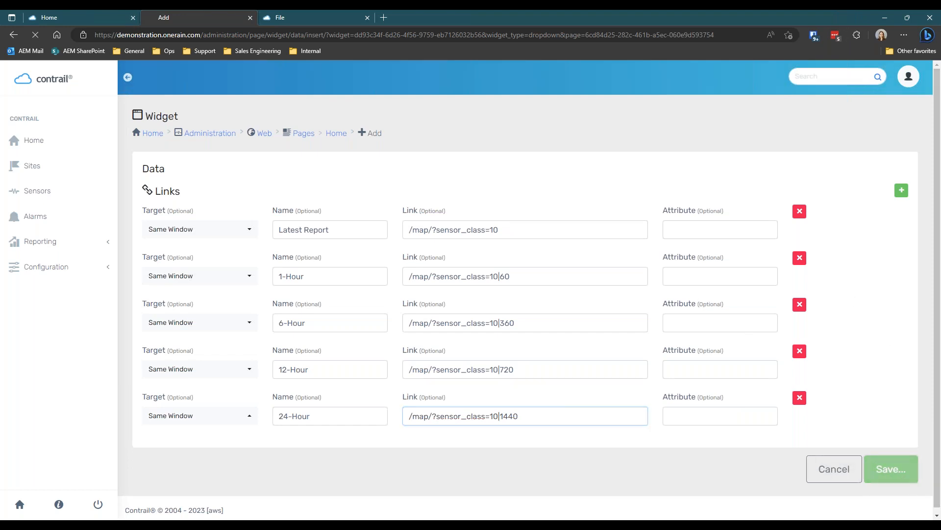
scroll(345, 351, down, 5)
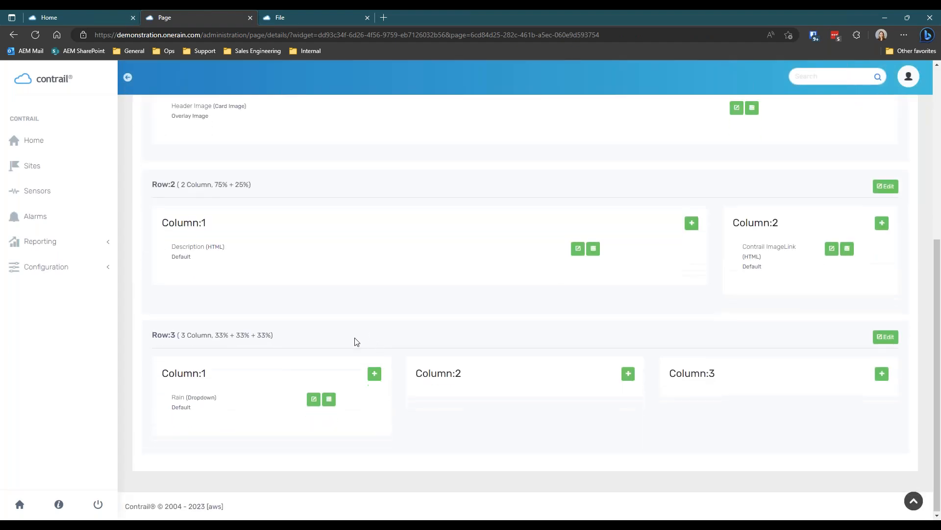
Reload the live home page and test the Rain dropdown's main link and its list of rainfall links.
click(68, 15)
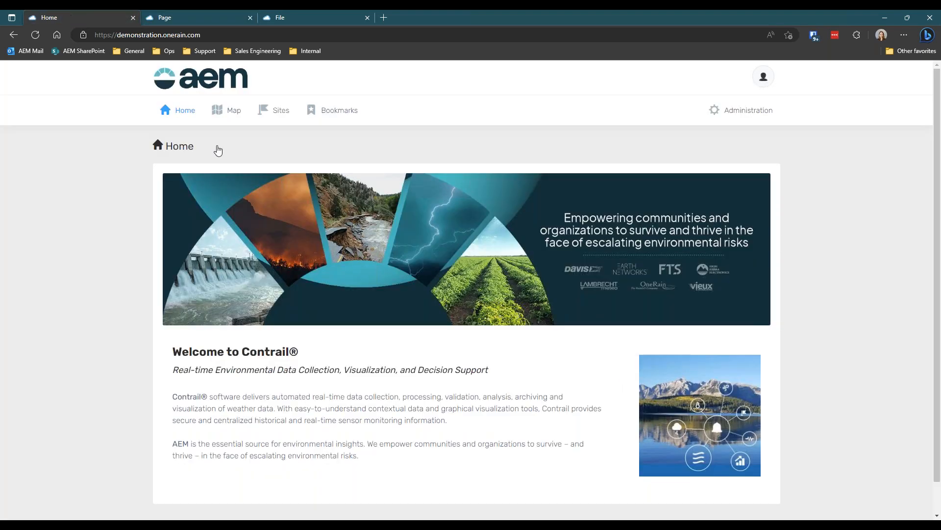
key(F5)
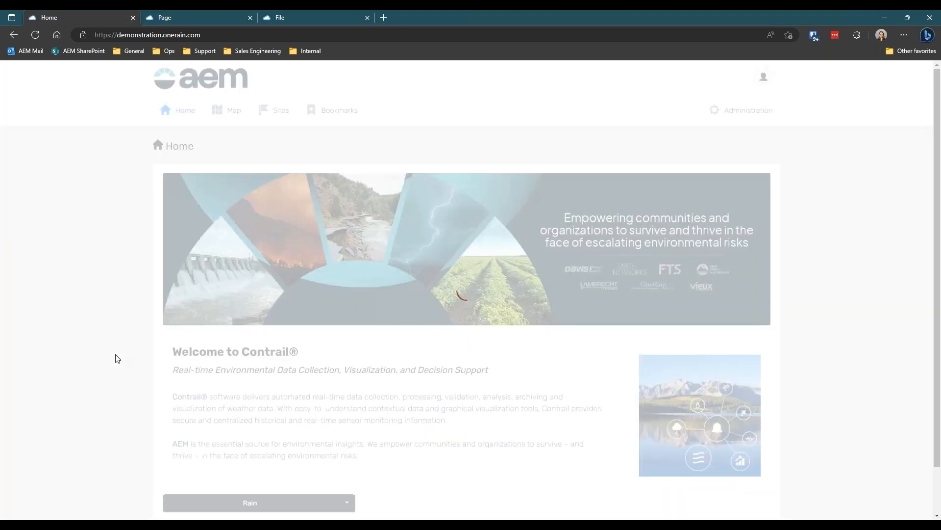
scroll(242, 439, down, 2)
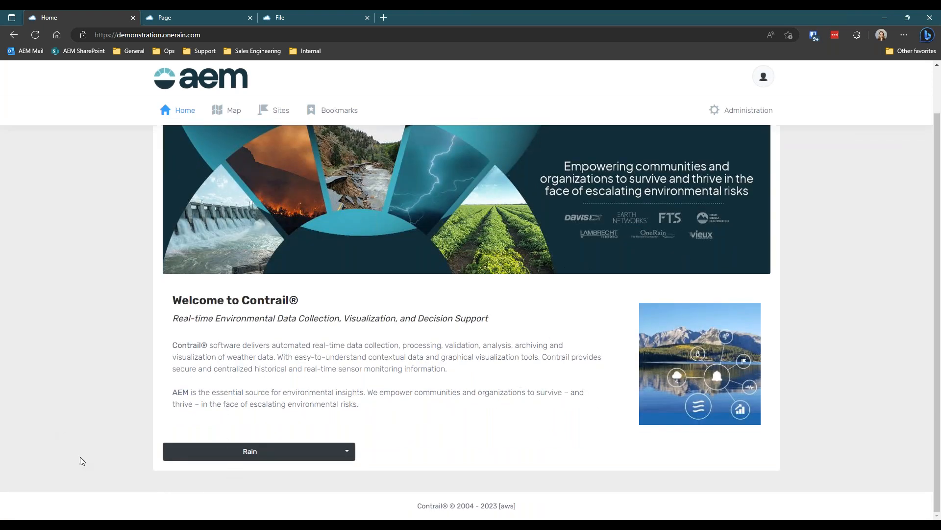
click(227, 452)
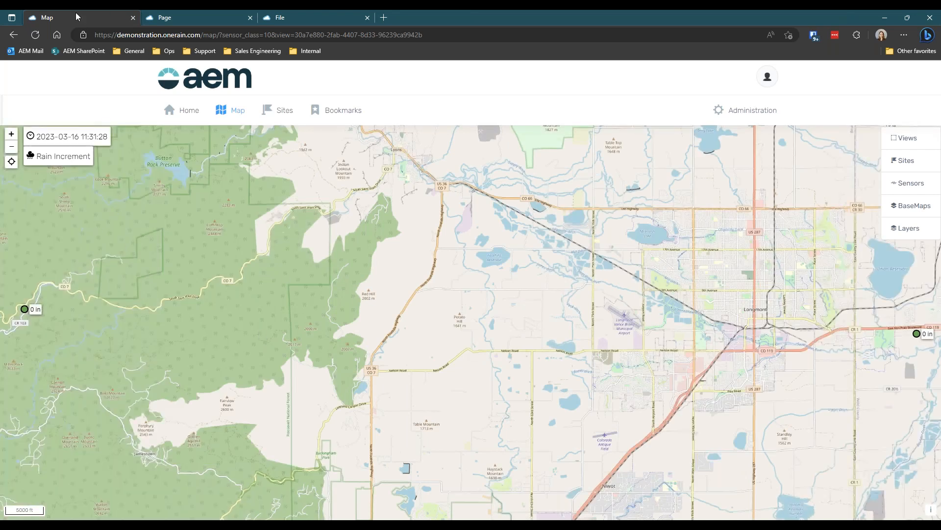
click(8, 37)
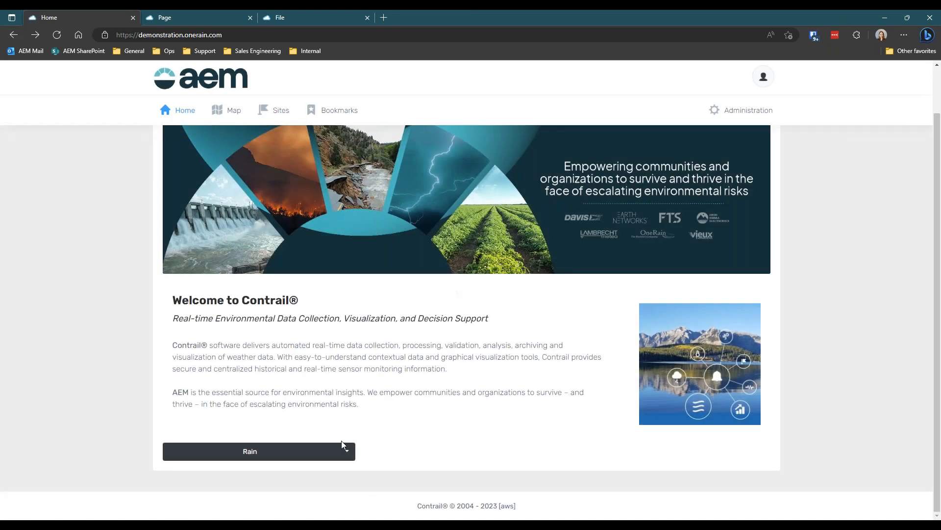
click(347, 451)
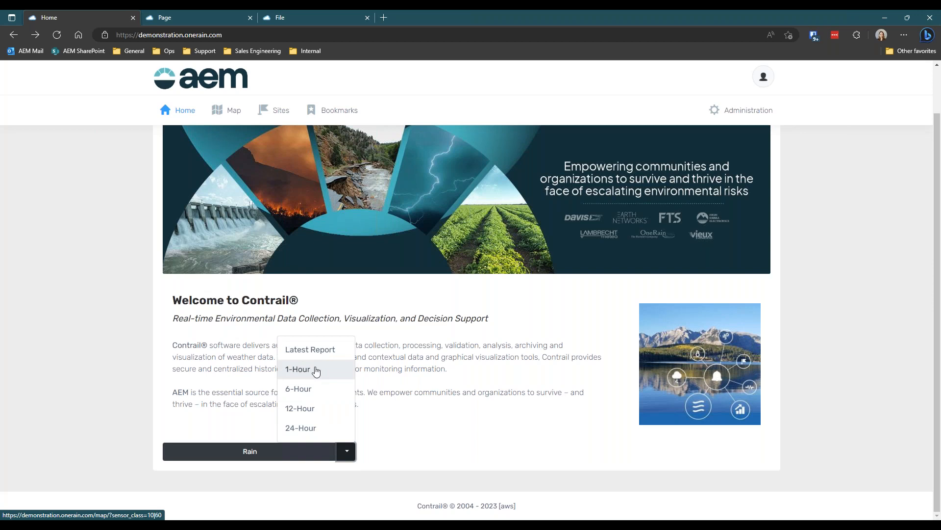
click(68, 344)
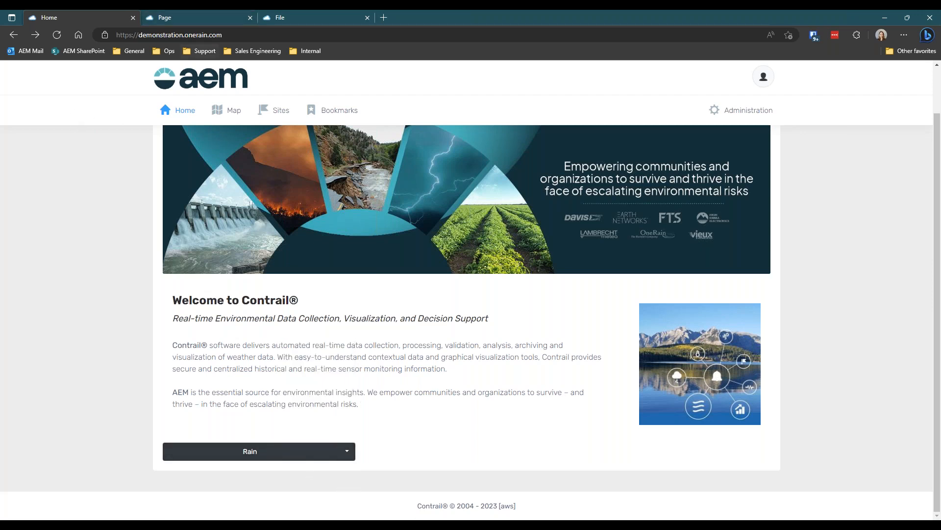
click(189, 12)
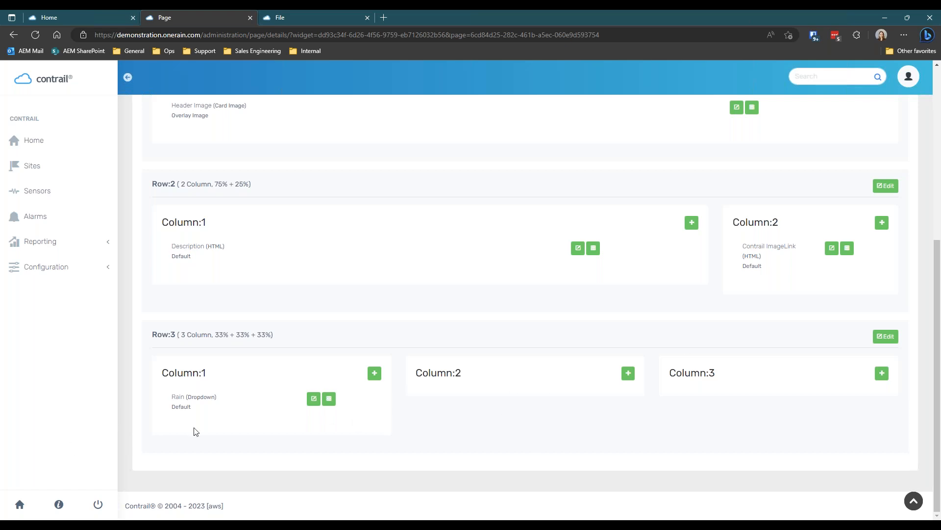
click(60, 16)
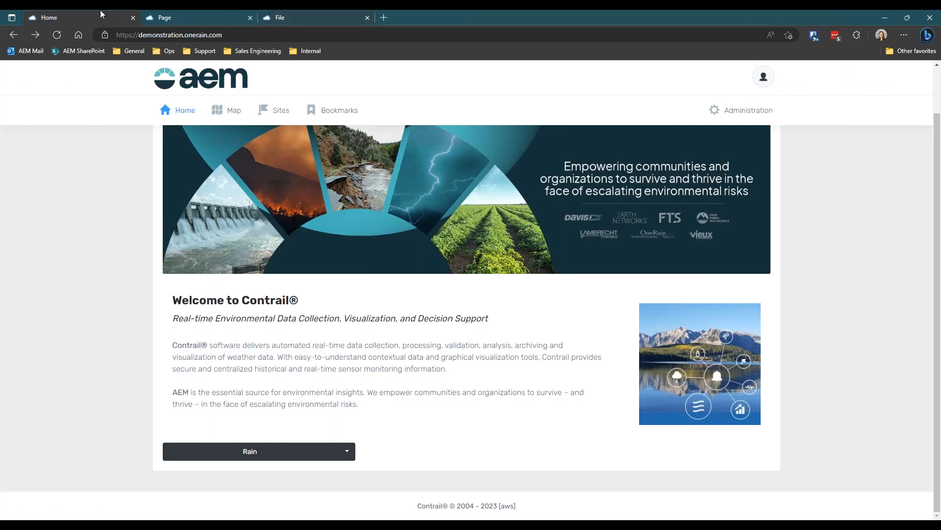
Copy the Rain dropdown widget as "Water Level" with the URL "/map/?sensor_class=20" and save the copy.
click(160, 17)
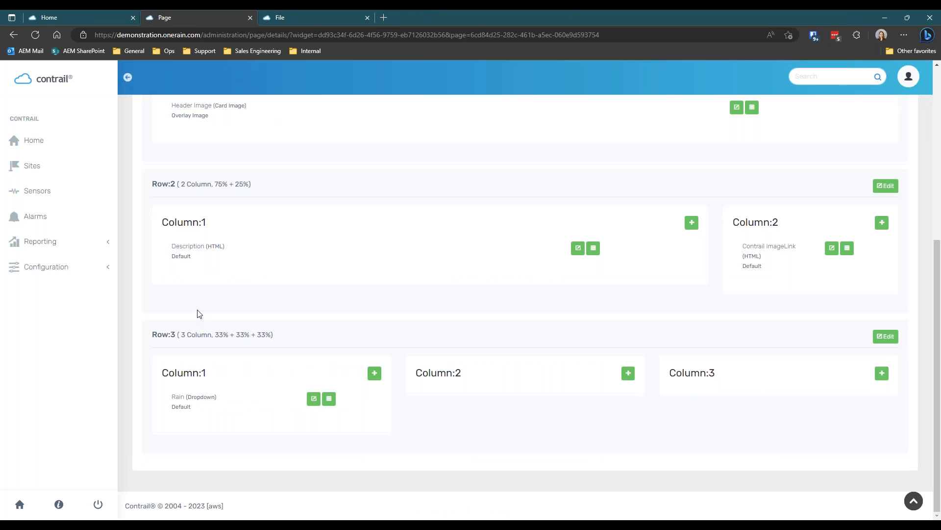
click(318, 406)
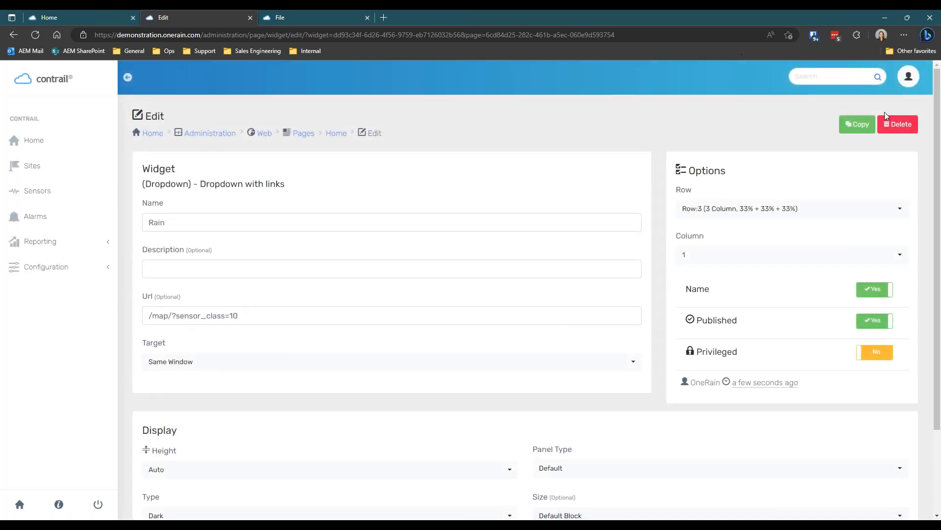
click(848, 136)
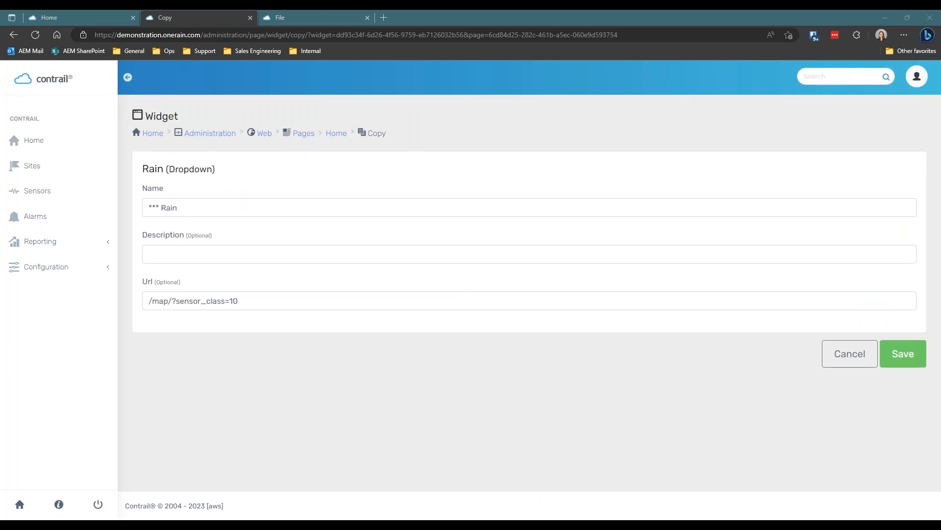
click(192, 208)
drag(191, 210, 80, 205)
key(ctrl+v)
click(147, 208)
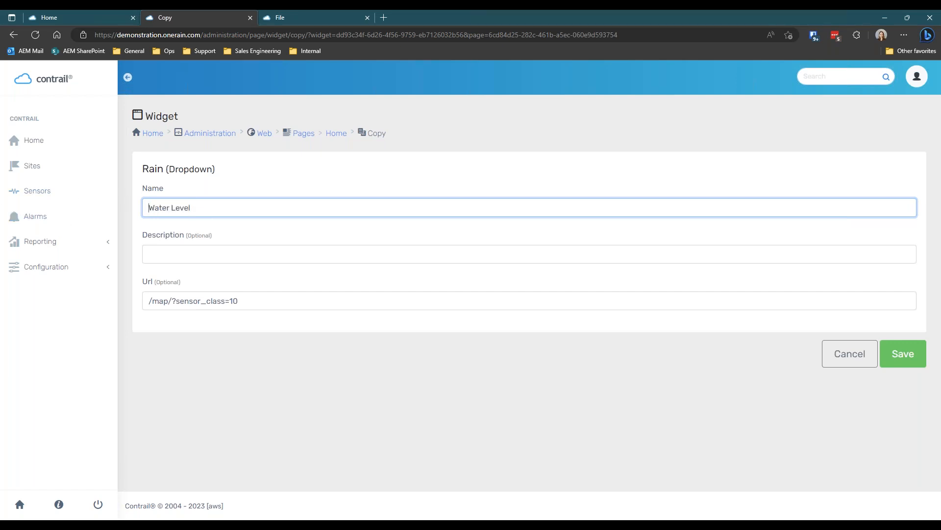
key(alt+Tab)
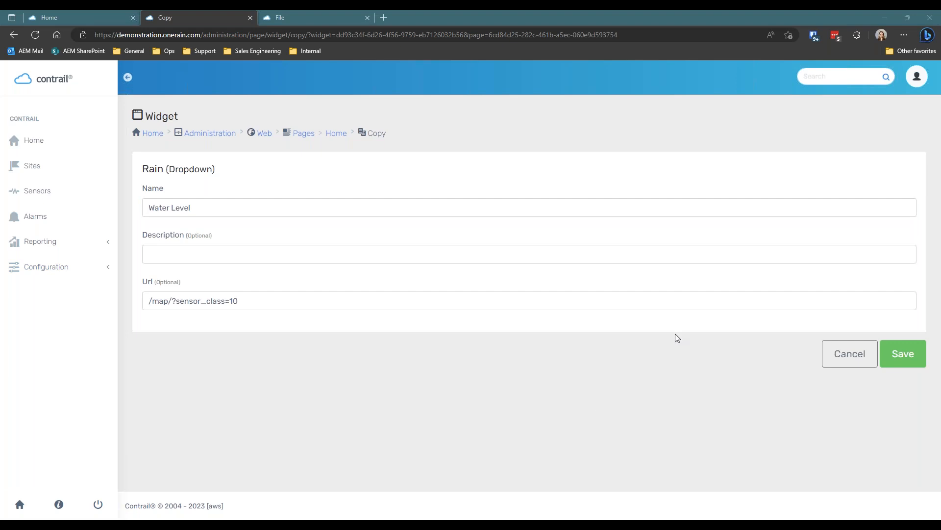
triple_click(259, 301)
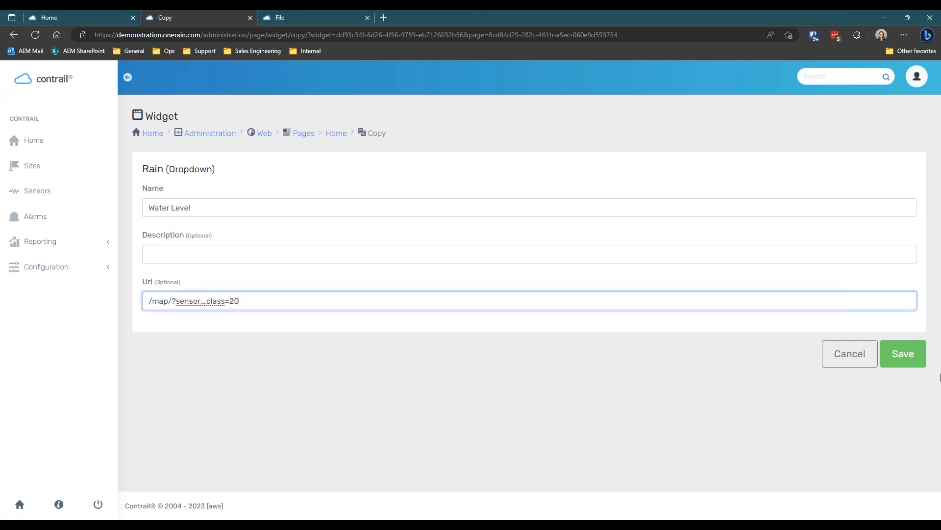
click(917, 360)
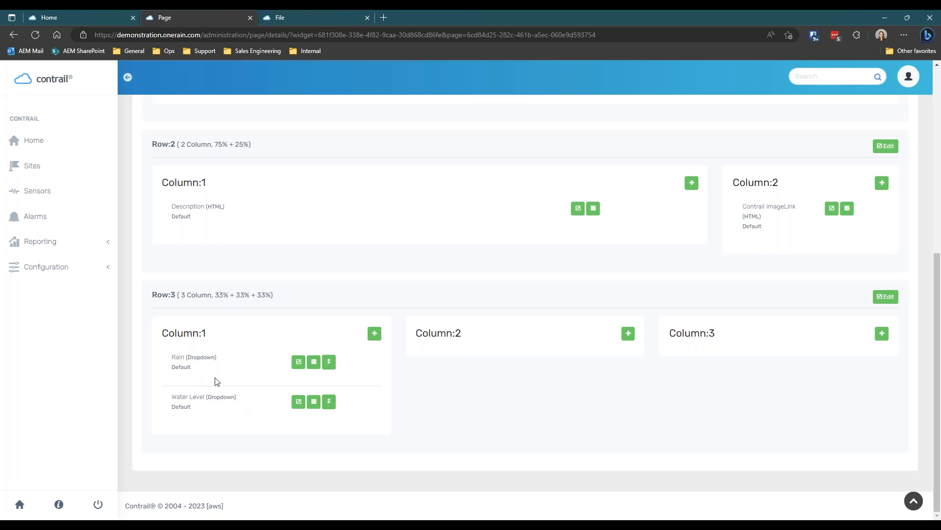
Assign the Water Level widget to column 2 of row 3, then save it and continue to its link data.
click(299, 406)
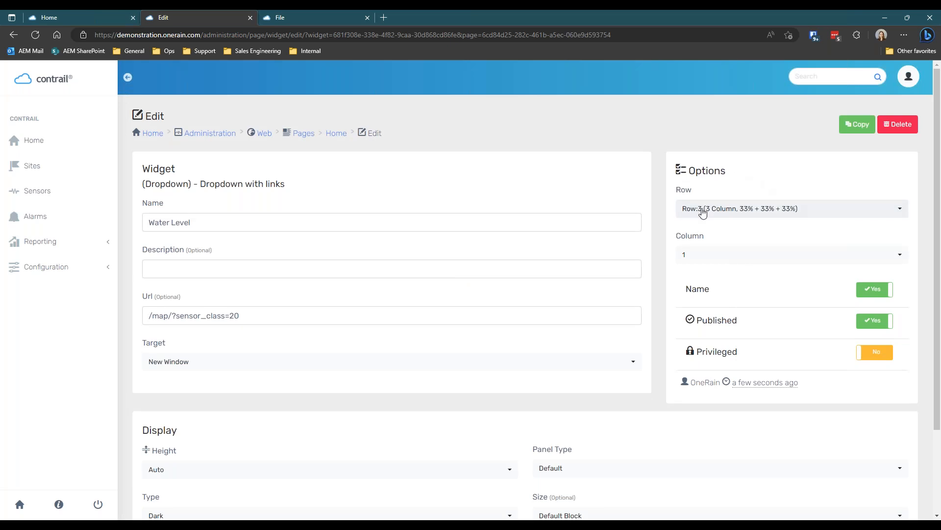
click(714, 253)
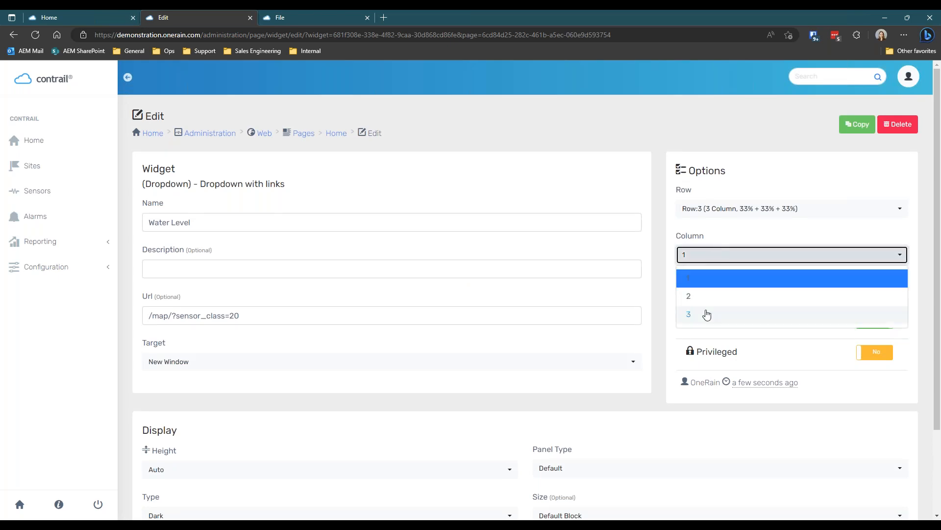
click(714, 296)
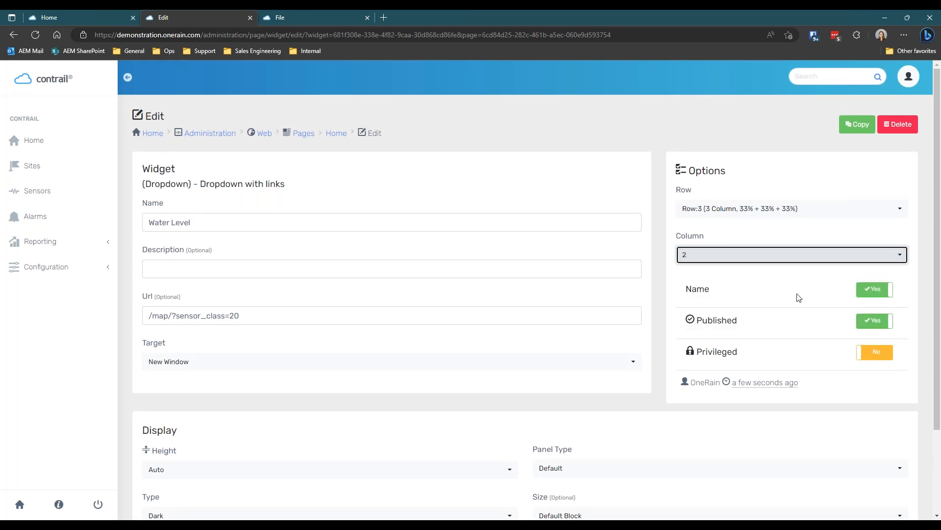
scroll(886, 338, down, 2)
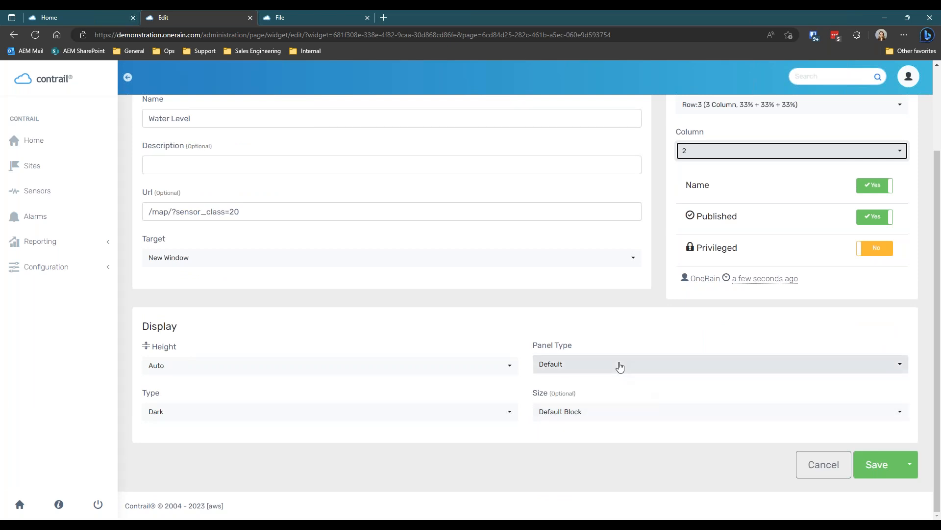
click(910, 466)
click(875, 490)
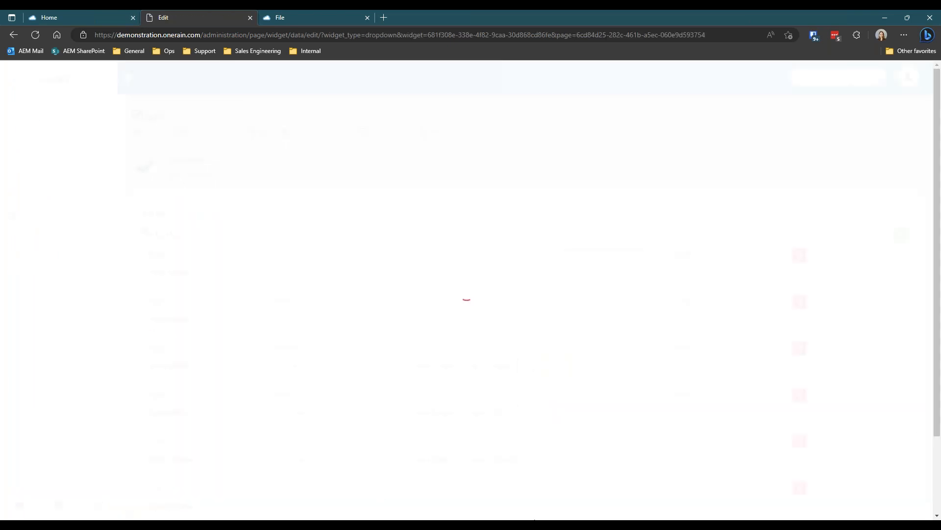
Rename the first Water Level link "Stage" and set its address to "/map/?sensor_class=20&show_thresholds=true".
scroll(381, 172, down, 2)
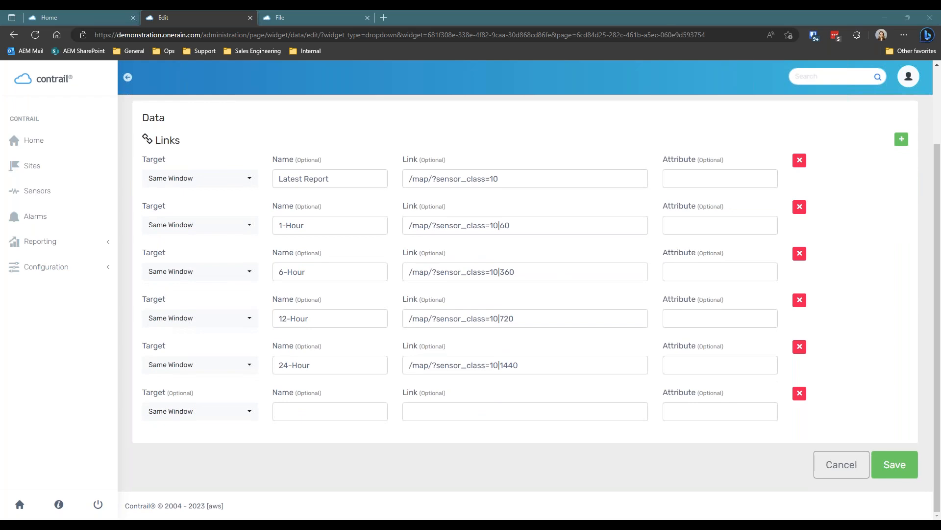
triple_click(338, 179)
text(Stage)
click(520, 178)
right_click(218, 192)
click(564, 185)
drag(507, 180, 327, 187)
key(ctrl+v)
key(ctrl+z)
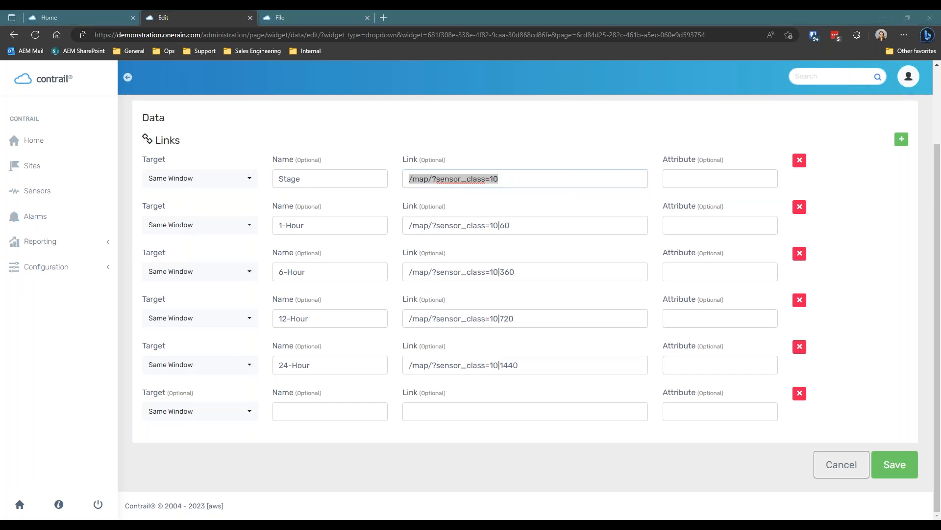
click(515, 178)
key(ctrl+a)
key(ctrl+v)
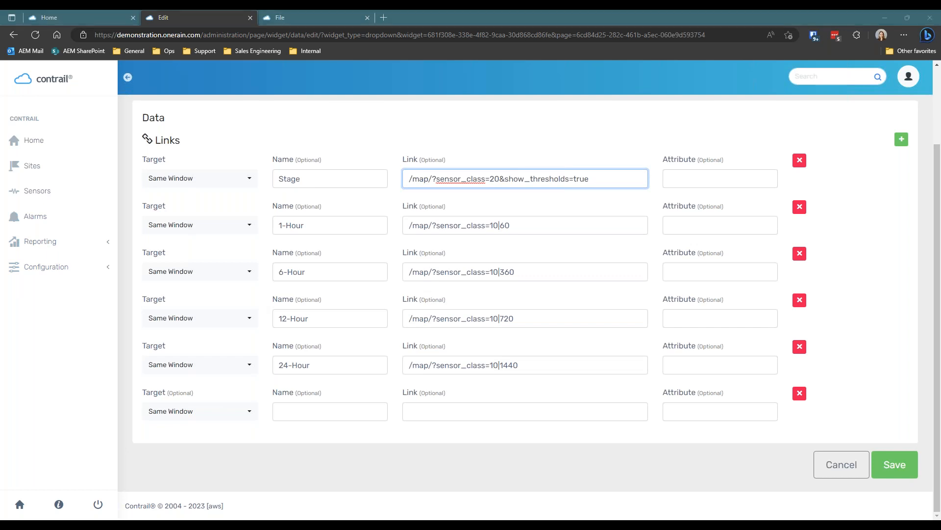
Rename the second link "Flow" and set its address to "/map/?sensor_class=25".
drag(354, 224, 184, 225)
text(Flow)
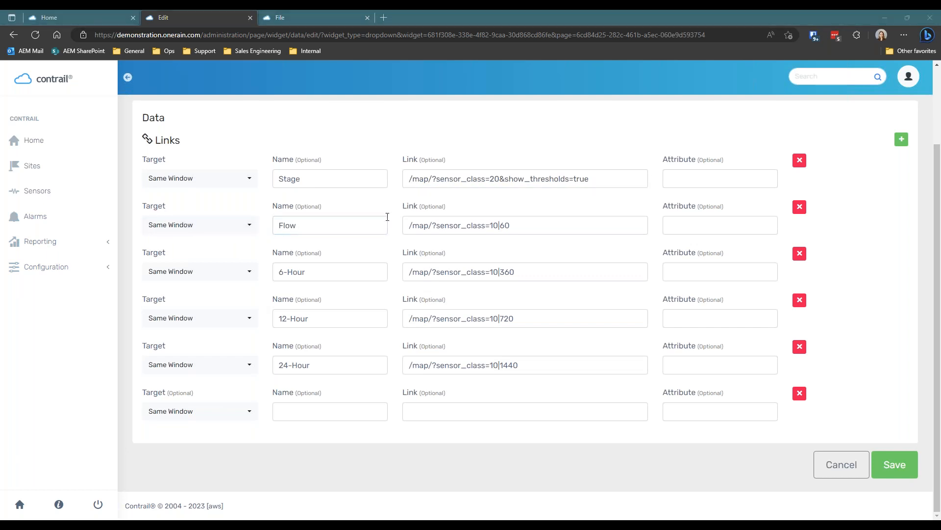
drag(545, 228, 490, 226)
text(25)
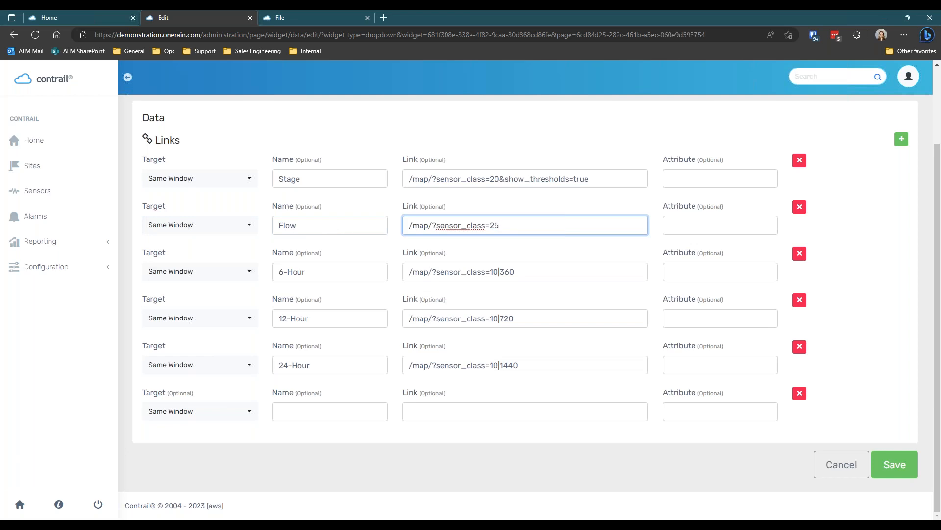
Rename the third link "Tides" and set its address to "/map/?sensor_class=93&show_thresholds=true".
drag(314, 272, 171, 287)
text(Tides)
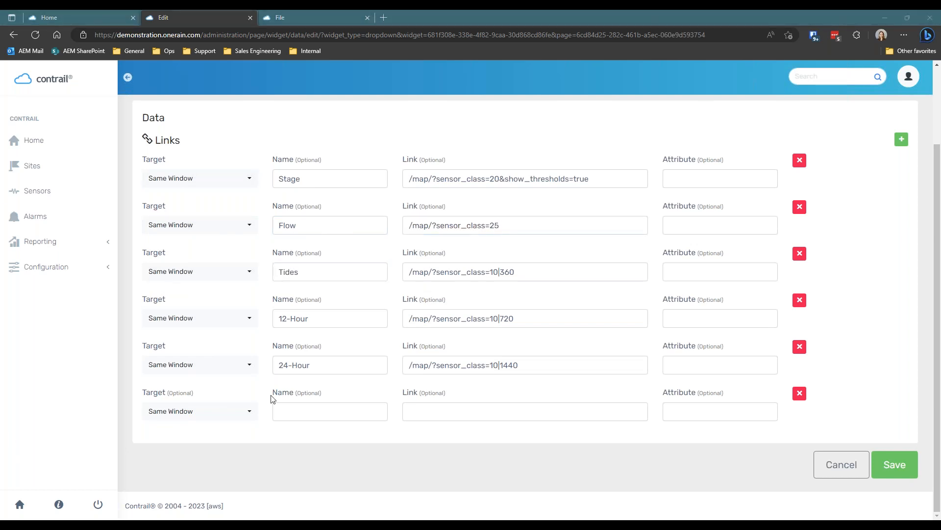
click(542, 273)
key(ctrl+a)
key(ctrl+v)
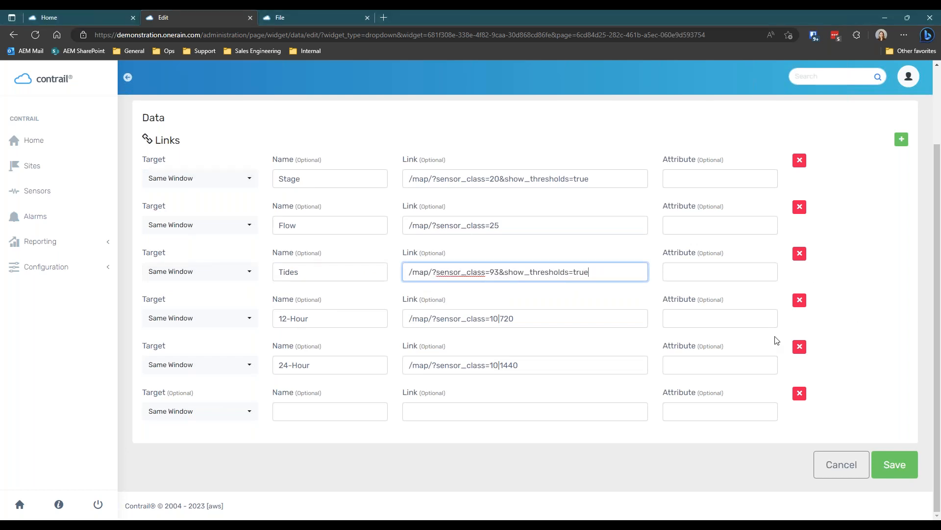
Remove the 12-Hour, 24-Hour and blank link rows and save the Water Level widget.
click(804, 300)
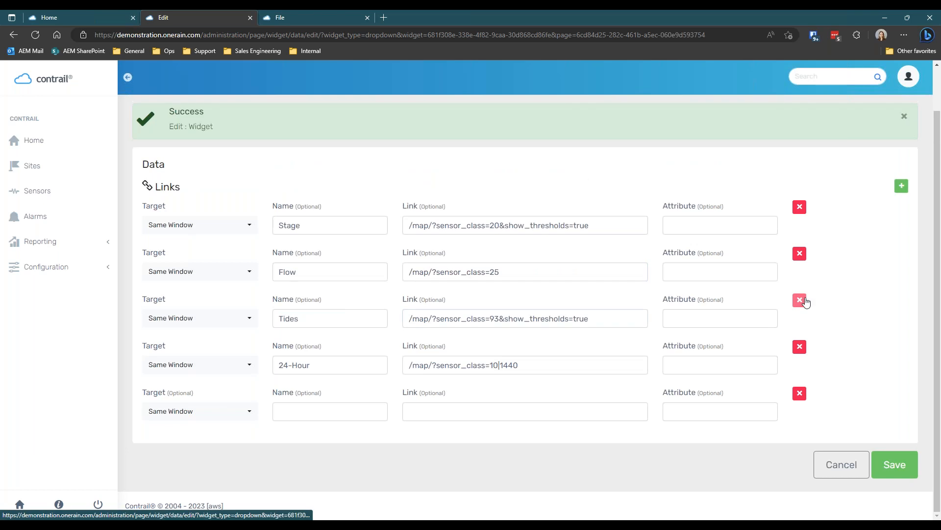
click(800, 346)
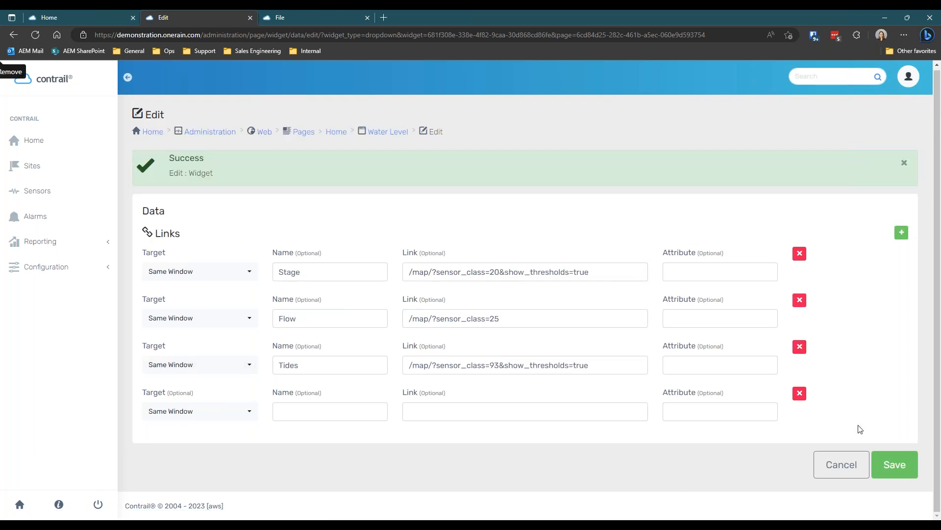
click(800, 392)
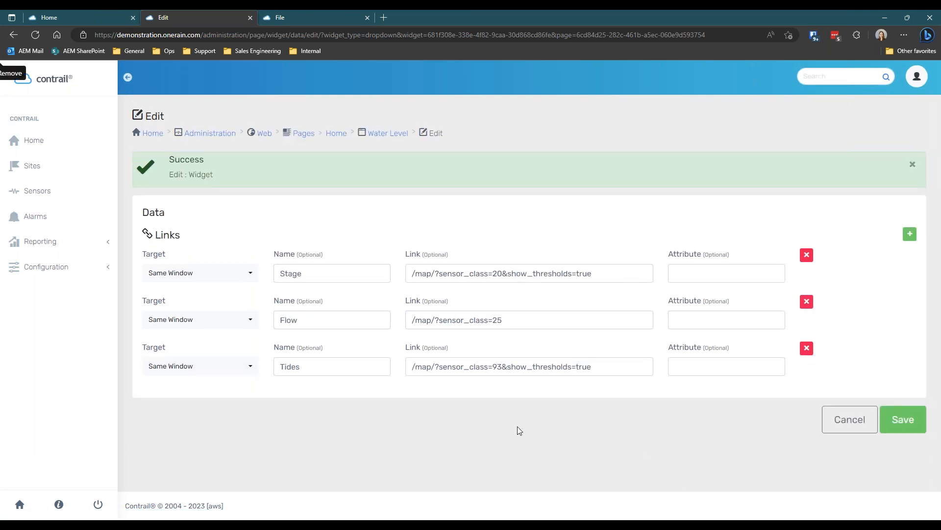
click(910, 417)
scroll(353, 306, down, 5)
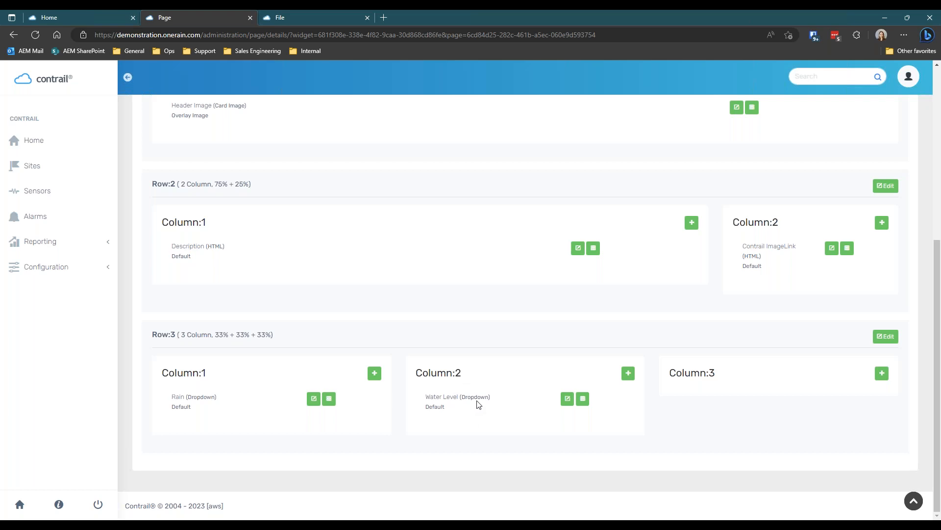
Check the Water Level dropdown and its list of links on the live home page.
click(94, 11)
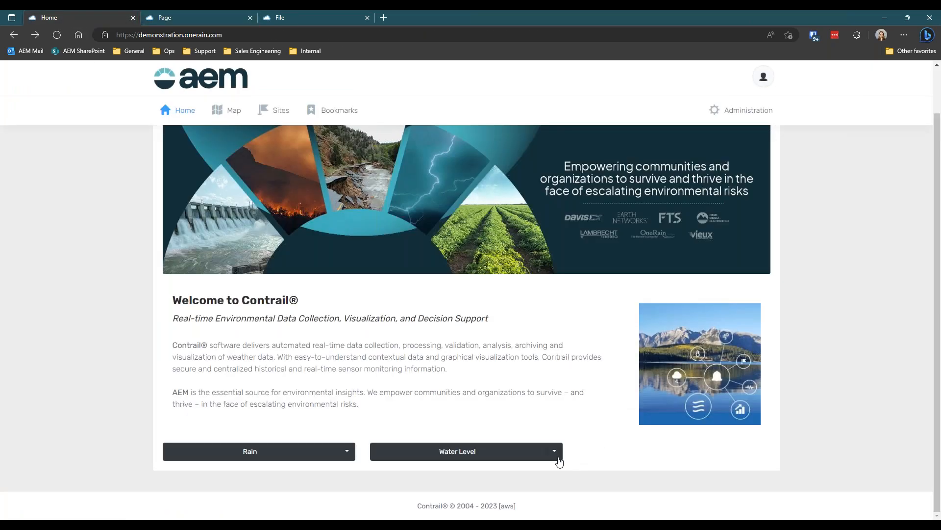
click(557, 457)
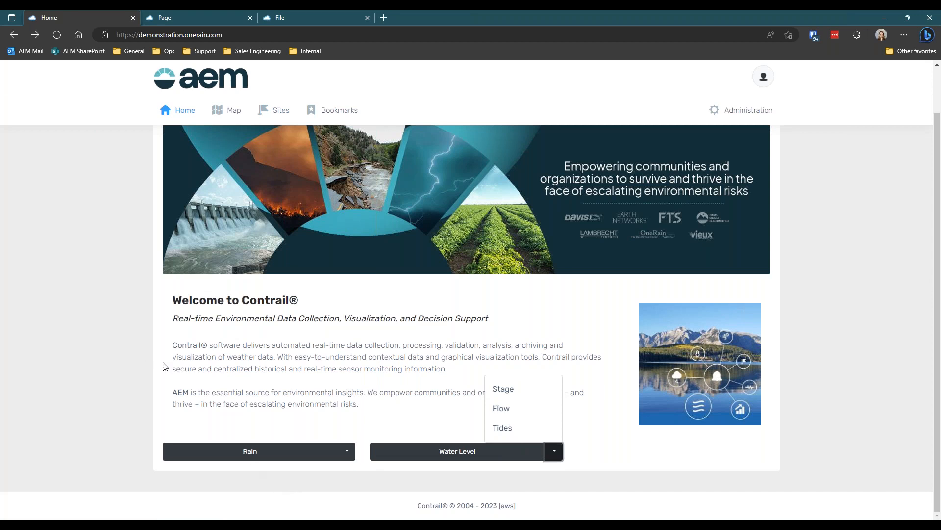
drag(172, 357, 172, 364)
click(867, 443)
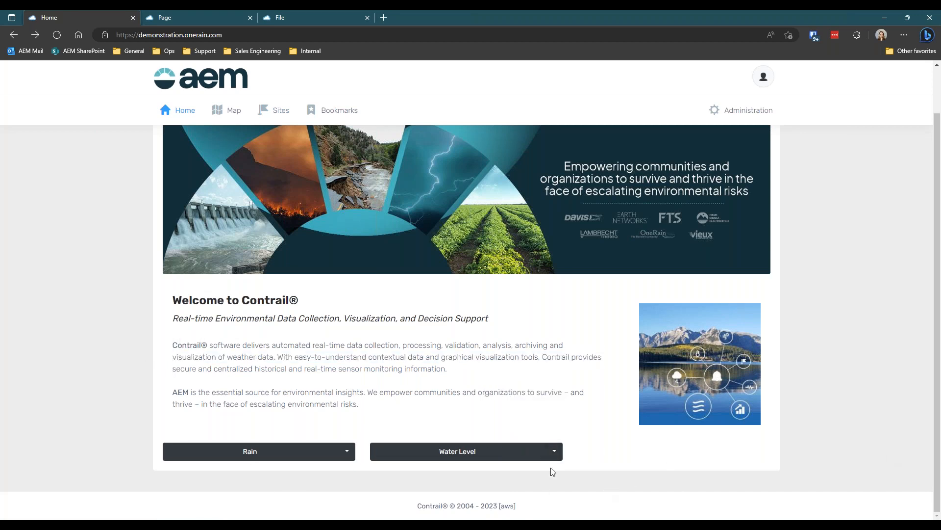
Review the Stage, Flow and Tides links in the Water Level dropdown and return to the page's administration view.
click(553, 451)
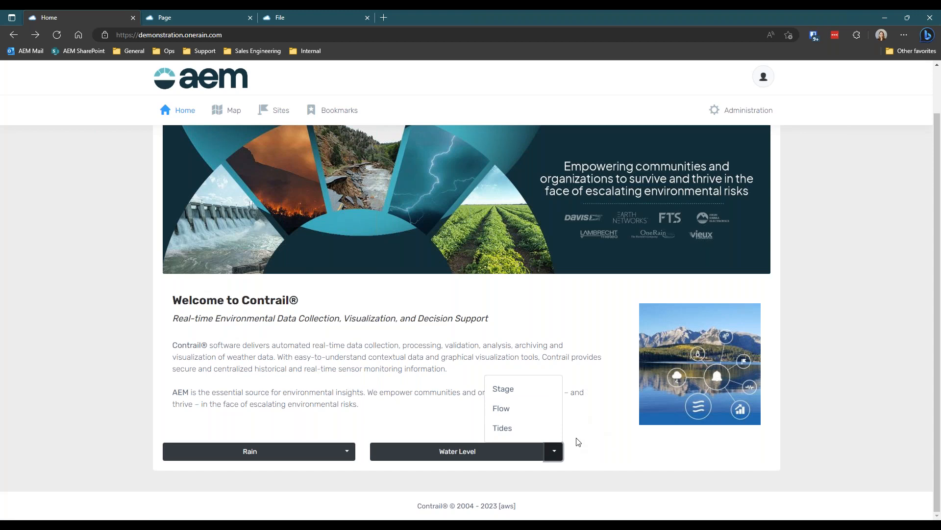
click(337, 391)
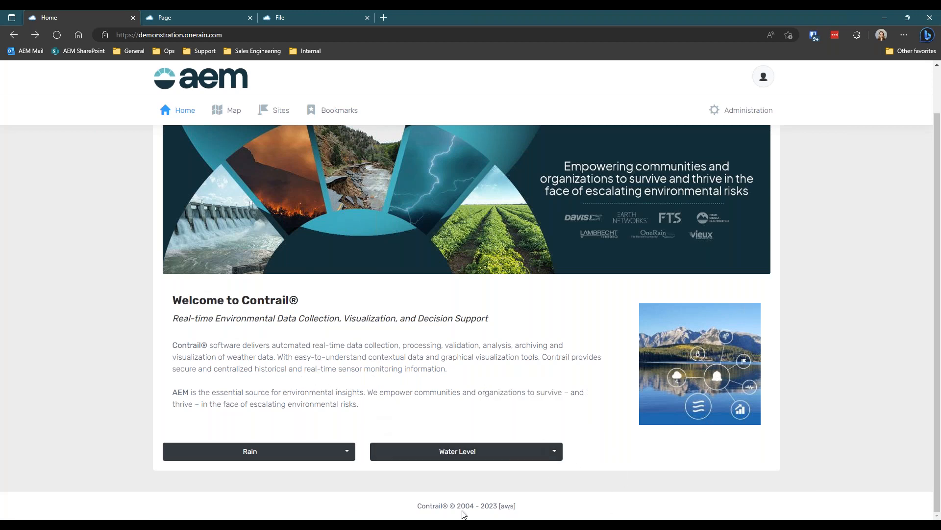
click(187, 15)
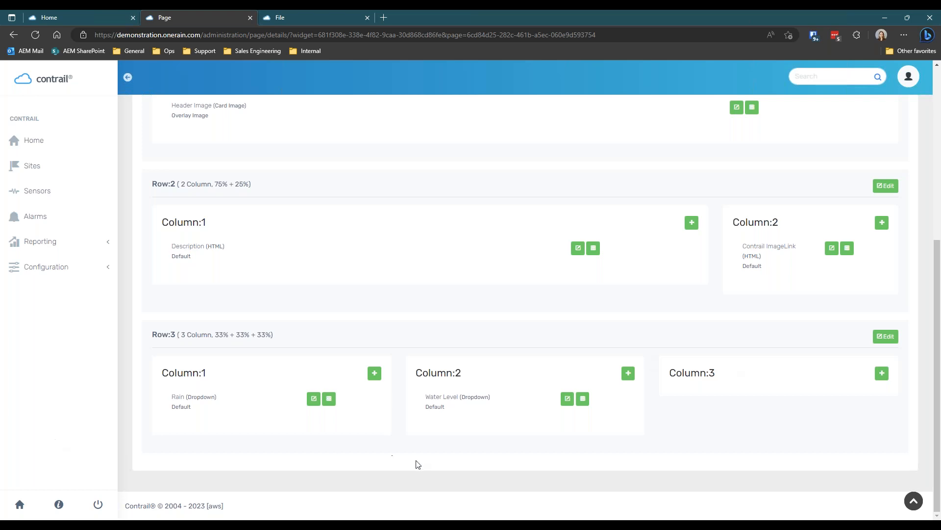
Copy the Water Level dropdown widget as "Other Resources" with the URL "/help/" and save the copy.
click(567, 399)
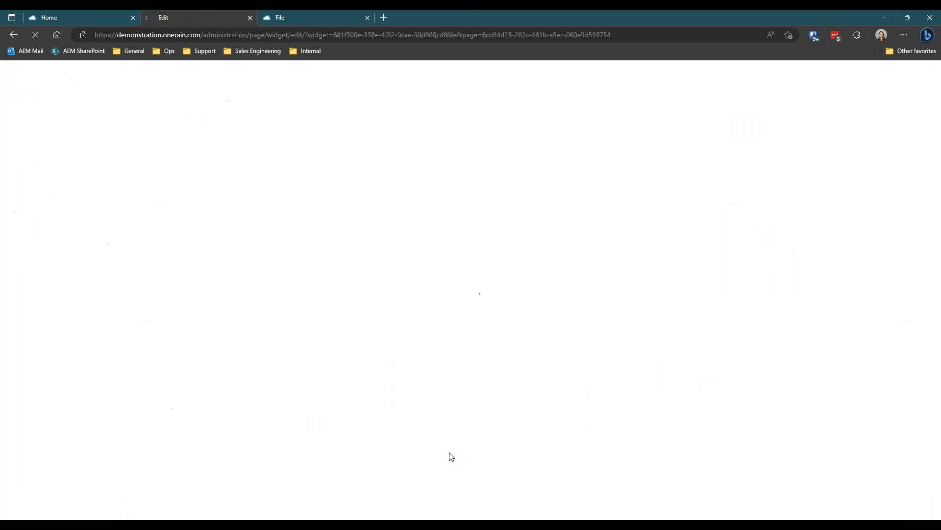
click(858, 125)
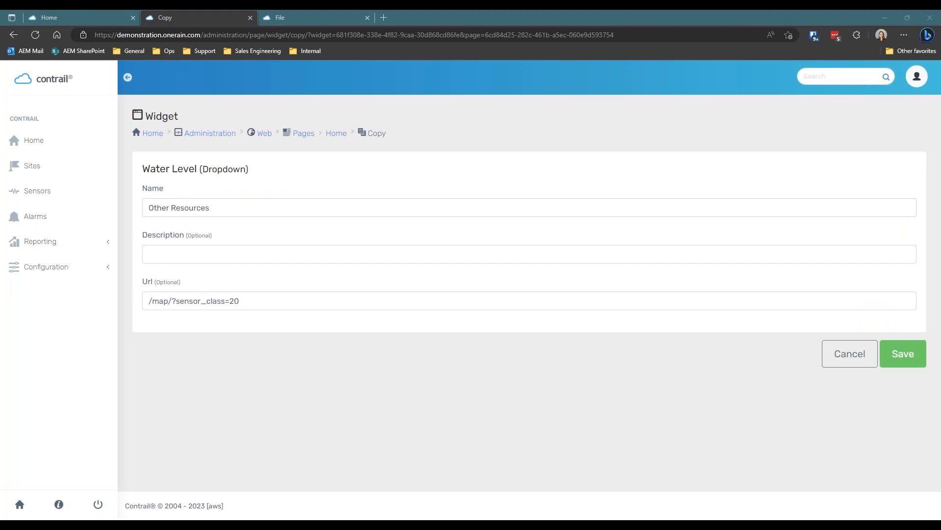
click(169, 256)
click(249, 301)
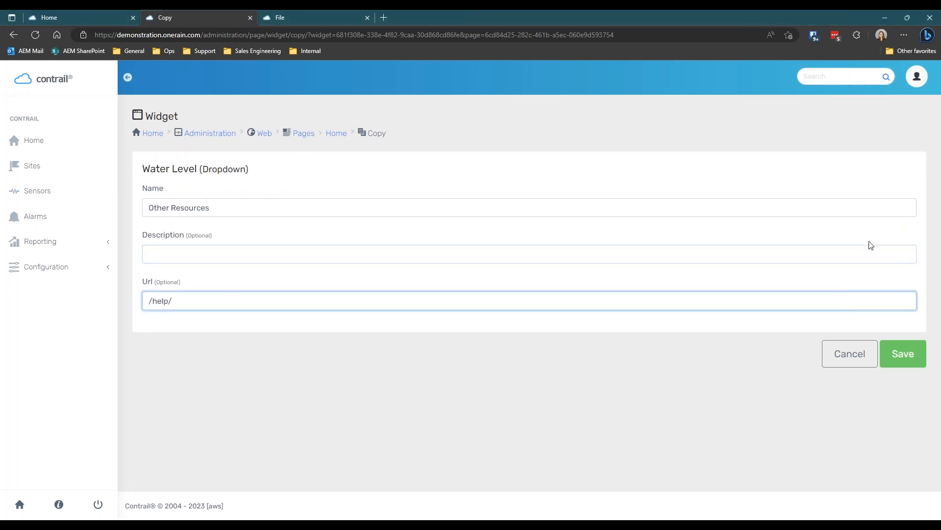
click(918, 355)
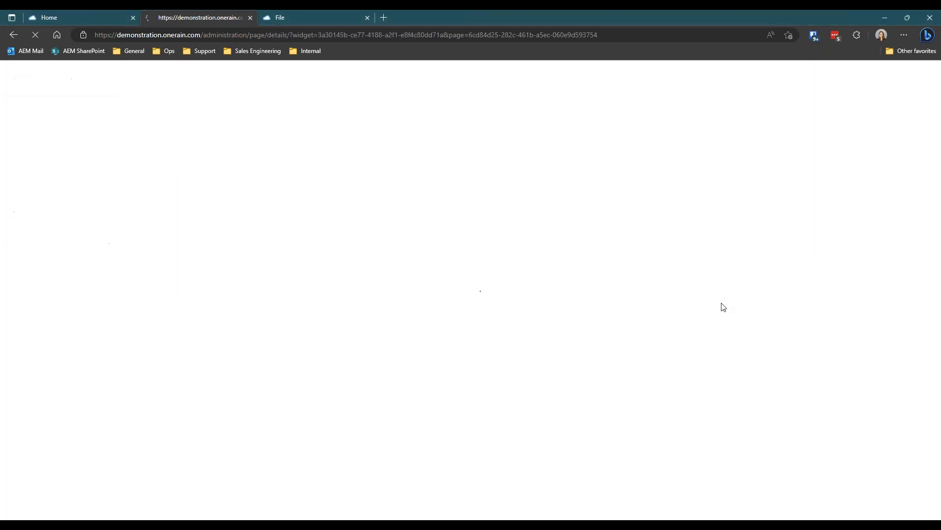
Move the Other Resources widget to column 3 of Row 3, save it and continue to its link data.
scroll(622, 288, down, 6)
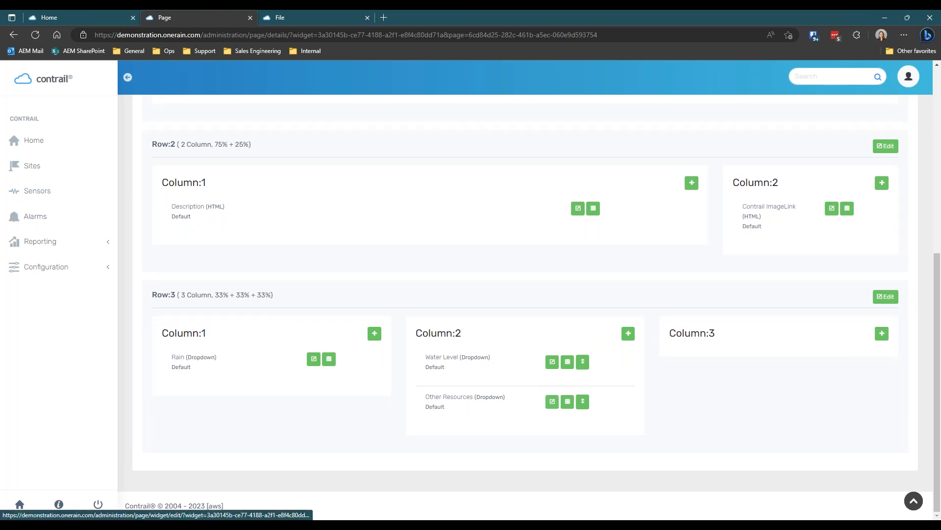
click(552, 401)
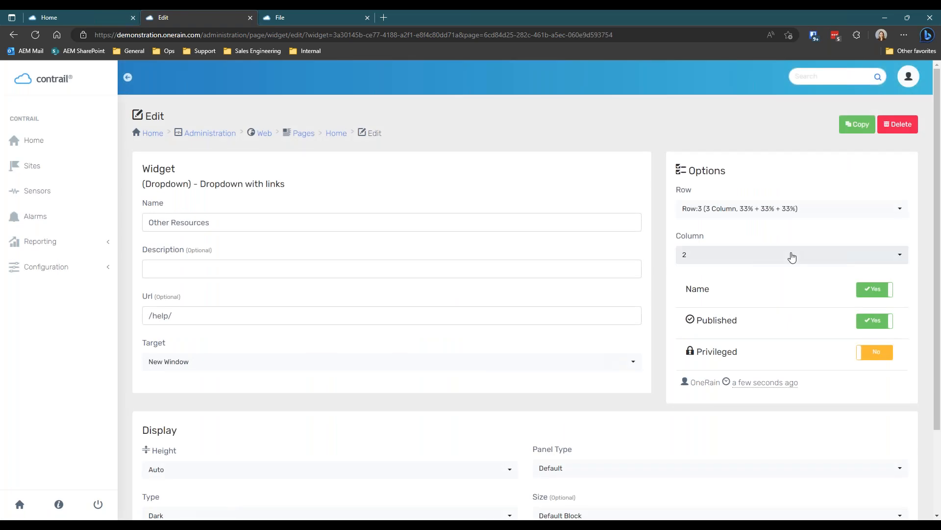
click(790, 255)
click(748, 319)
scroll(332, 395, down, 2)
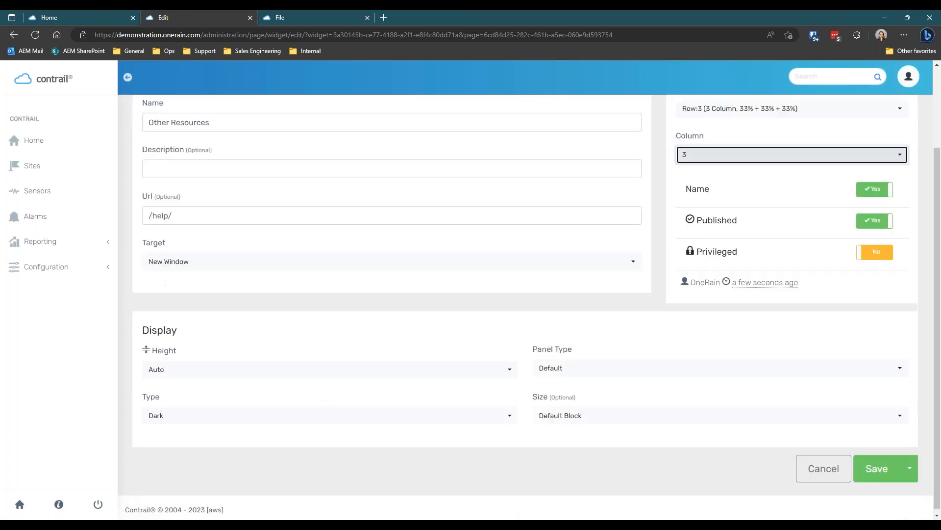
click(910, 464)
click(886, 505)
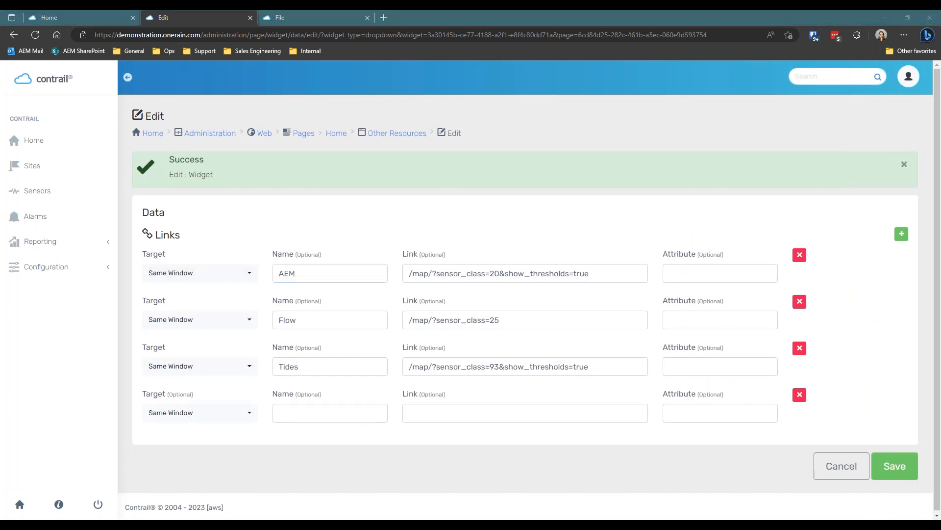
key(alt+Tab)
key(Tab)
key(ctrl+v)
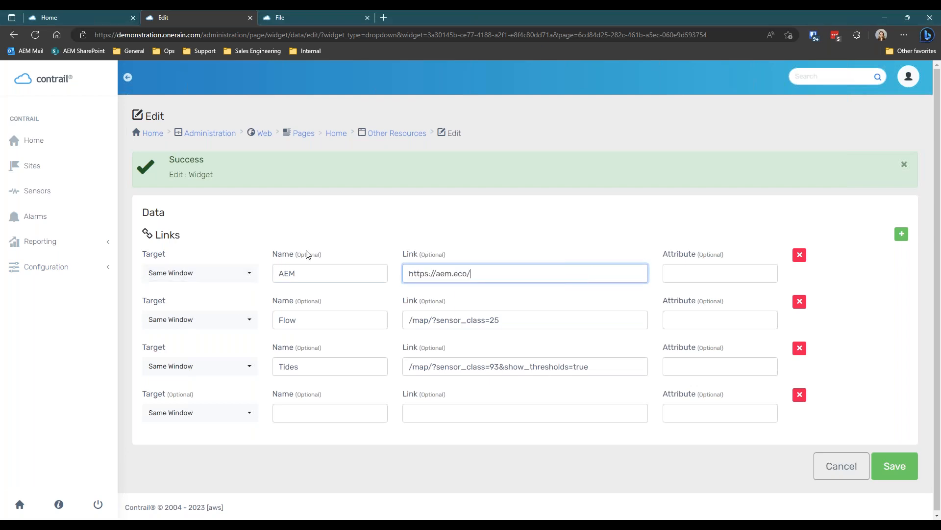
double_click(336, 271)
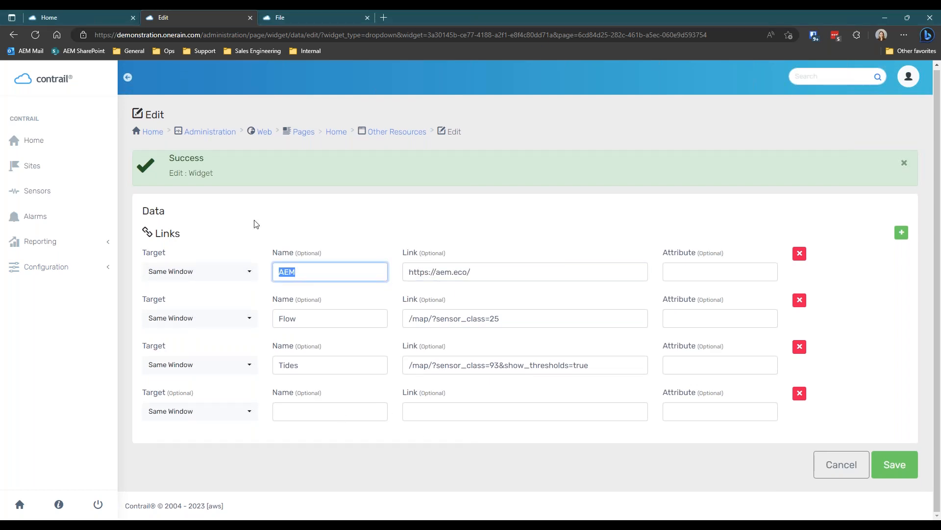
click(225, 281)
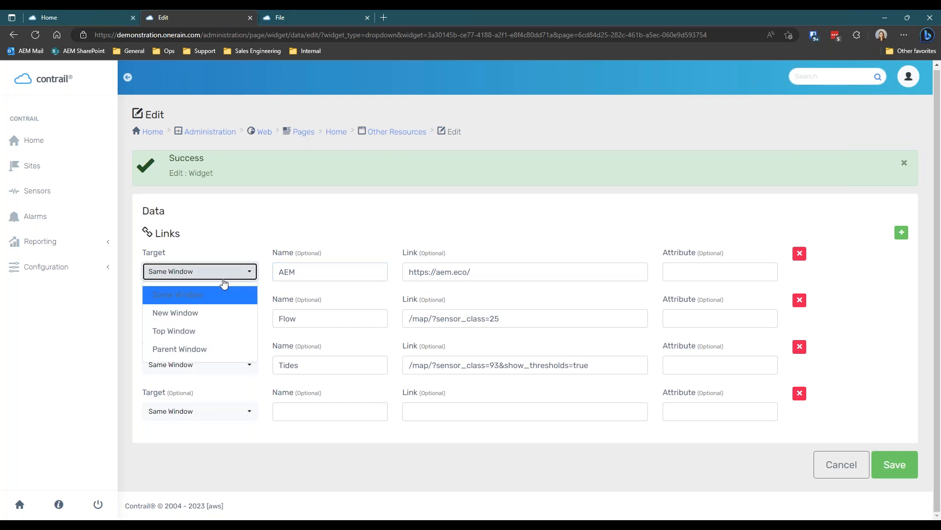
click(216, 313)
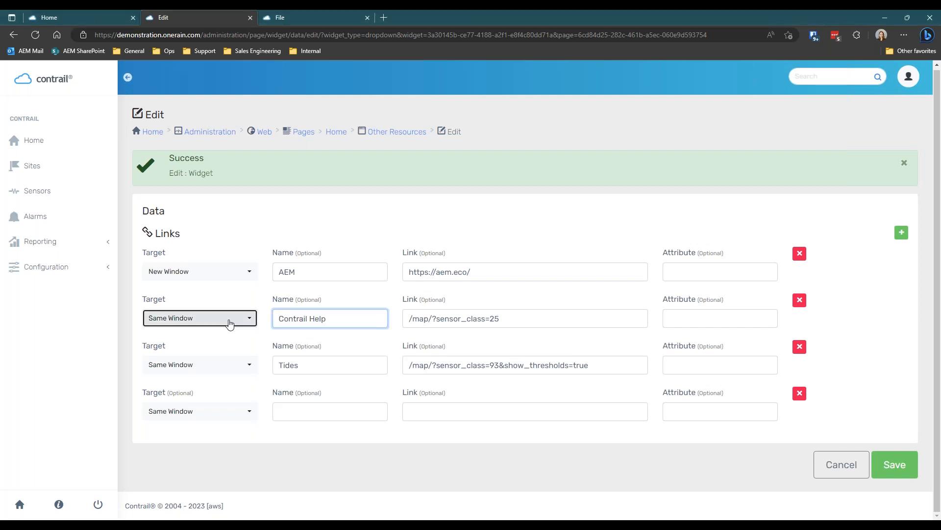
click(200, 318)
click(216, 360)
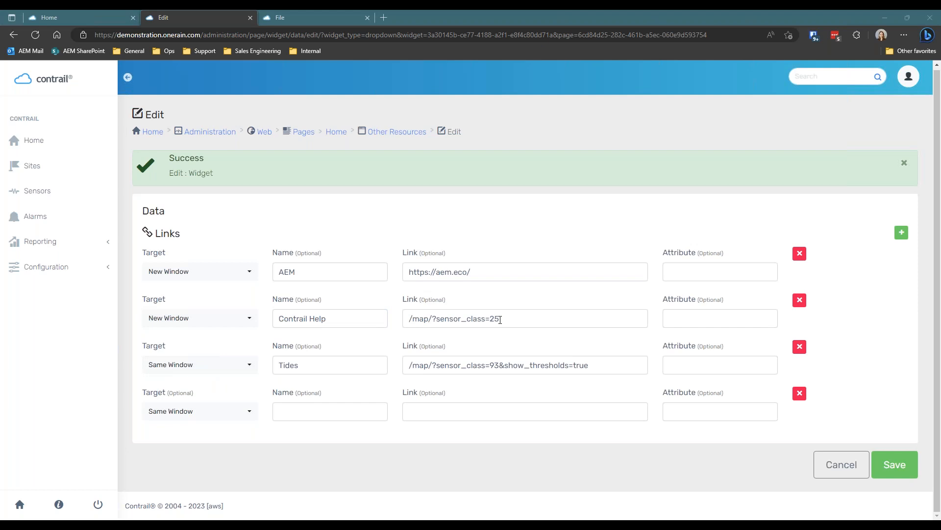
drag(500, 319, 344, 315)
key(ctrl+v)
click(247, 364)
click(219, 407)
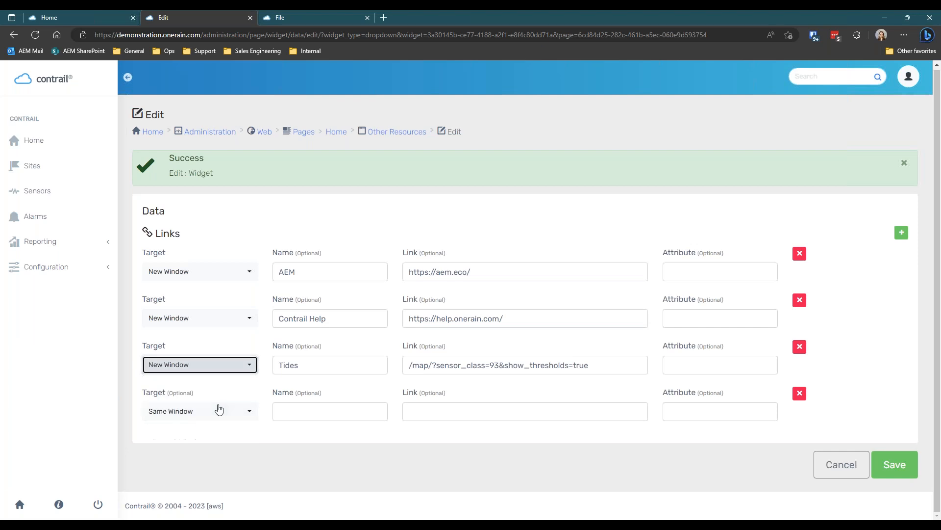
double_click(301, 367)
key(ctrl+v)
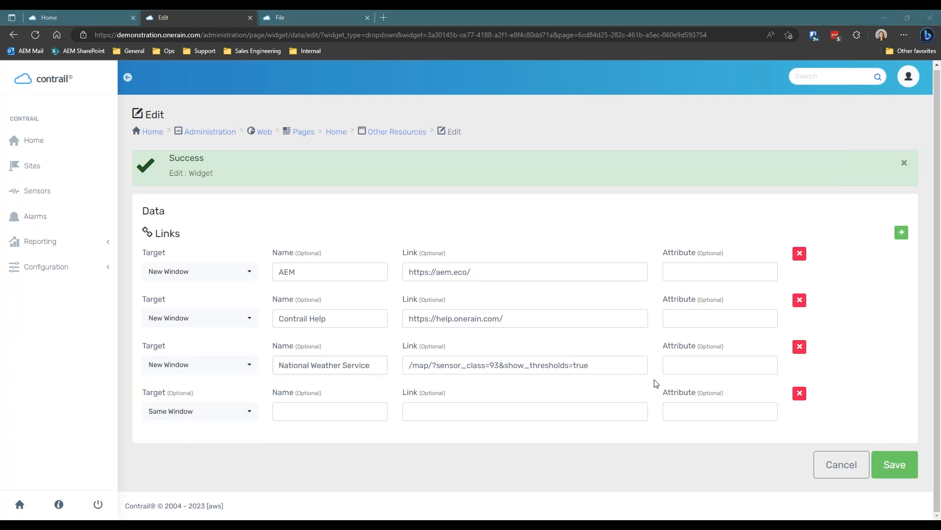
triple_click(610, 368)
key(ctrl+v)
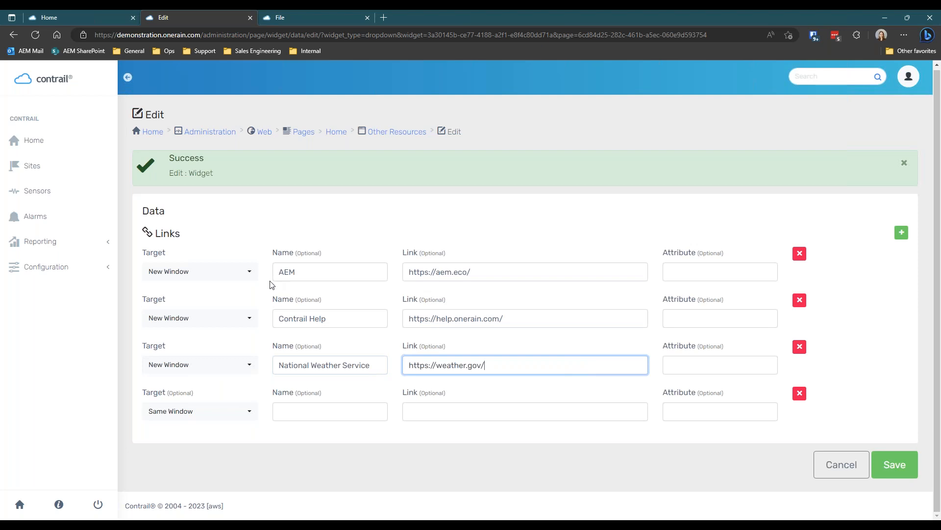
Remove the blank fourth link row and save the Other Resources links.
drag(271, 343, 280, 420)
click(807, 395)
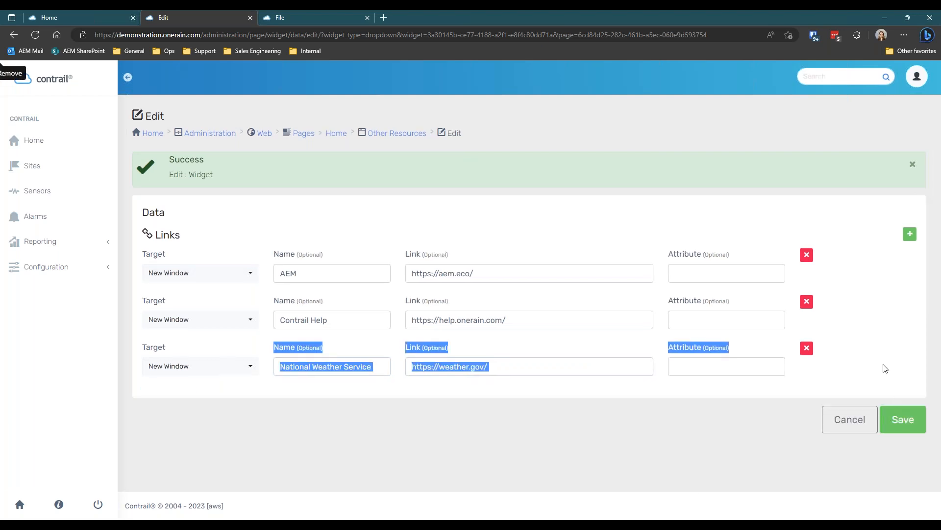
click(215, 347)
click(907, 424)
scroll(487, 387, down, 5)
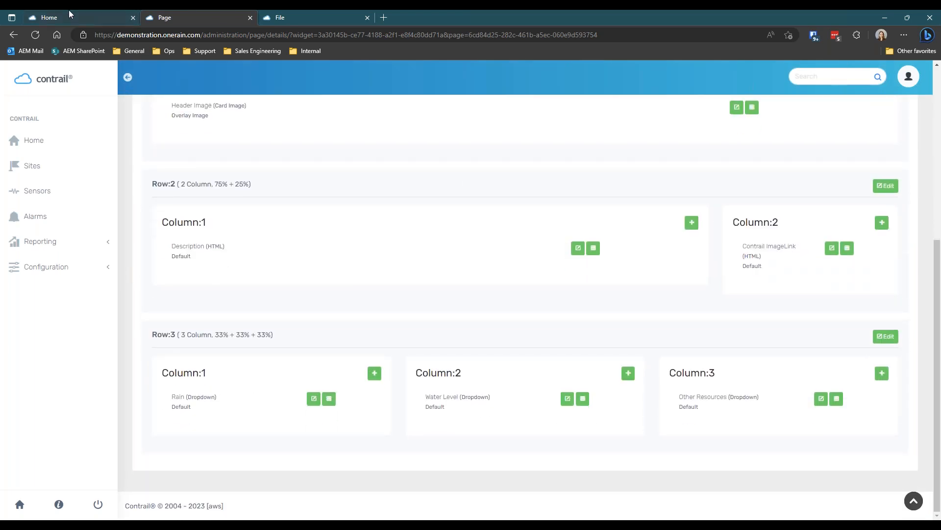
View the Home page in a new tab, close that tab and reload the live home page to check the three dropdowns.
scroll(660, 363, up, 6)
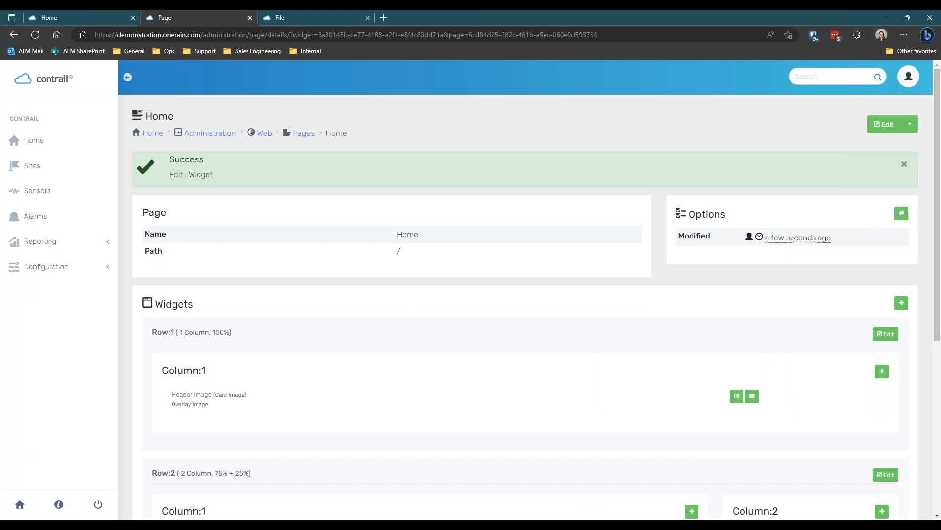
click(901, 213)
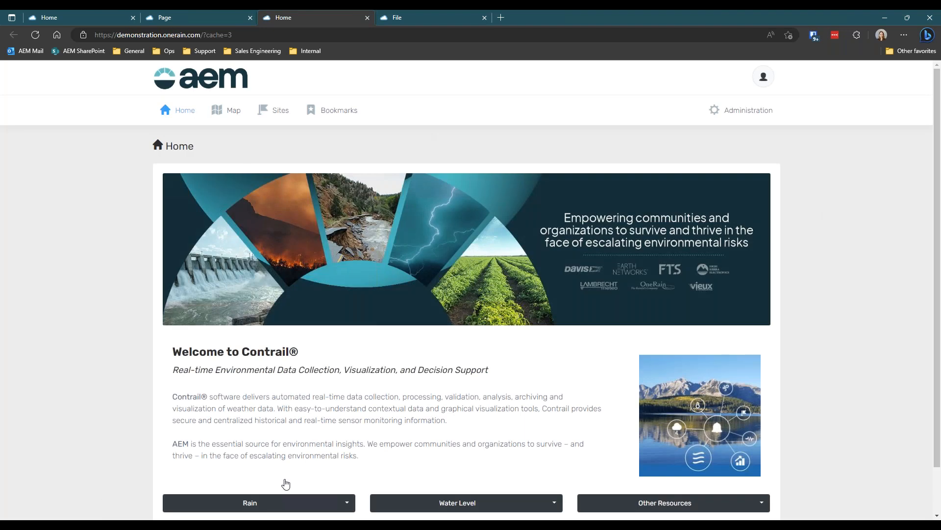
scroll(286, 484, down, 2)
click(367, 17)
click(107, 14)
key(F5)
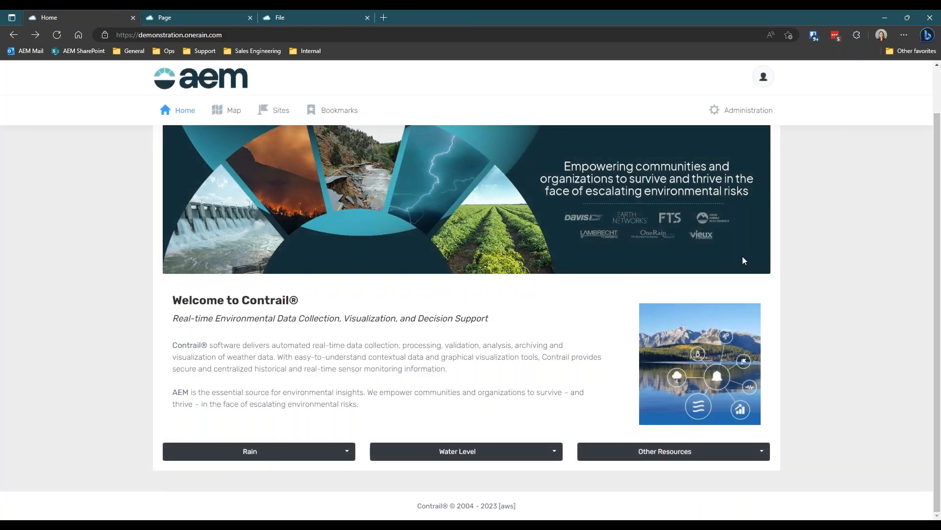
scroll(742, 256, up, 1)
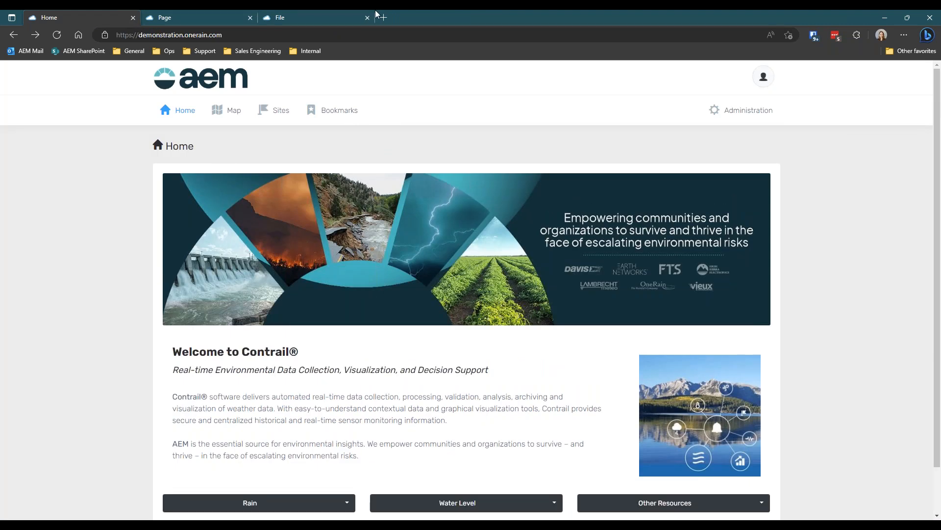
Add a new row with the "1 Column, 100%" layout to the Home page's widgets.
click(234, 14)
scroll(795, 325, down, 5)
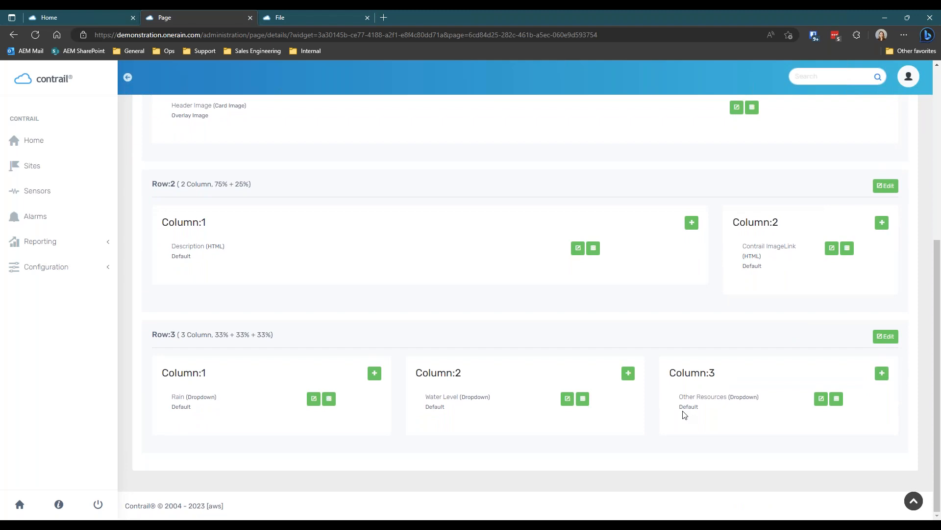
scroll(685, 415, up, 5)
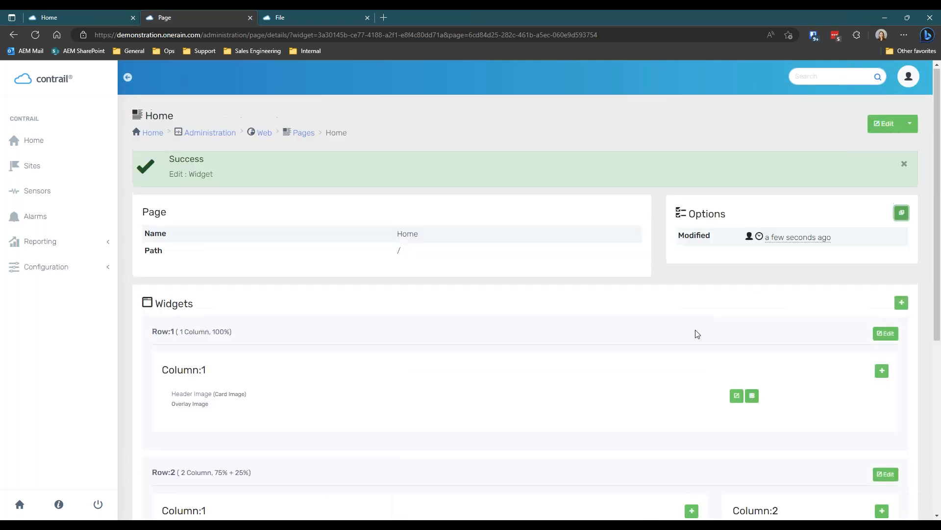
scroll(772, 411, down, 5)
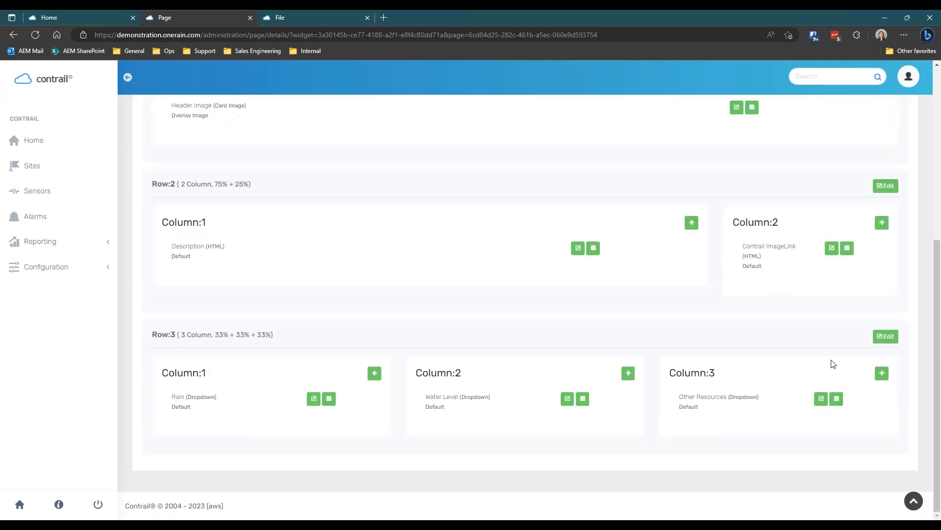
scroll(705, 337, up, 5)
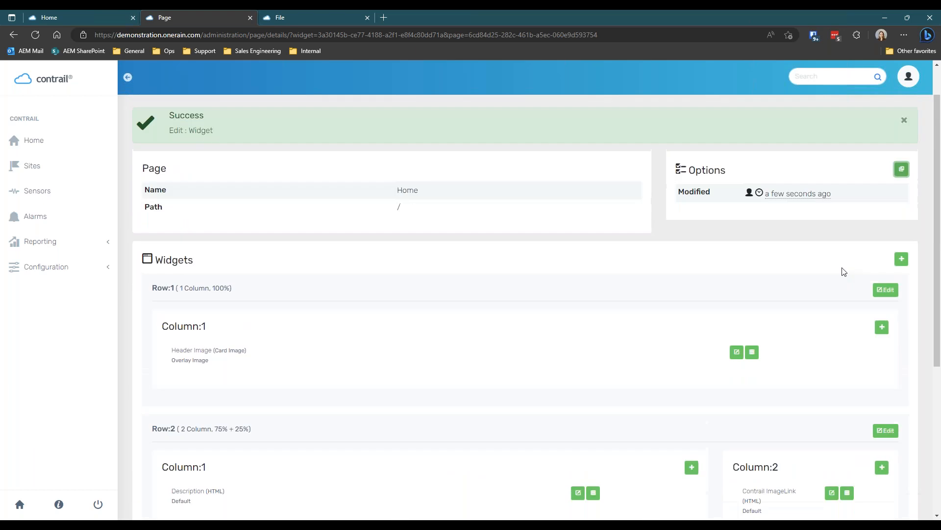
click(902, 290)
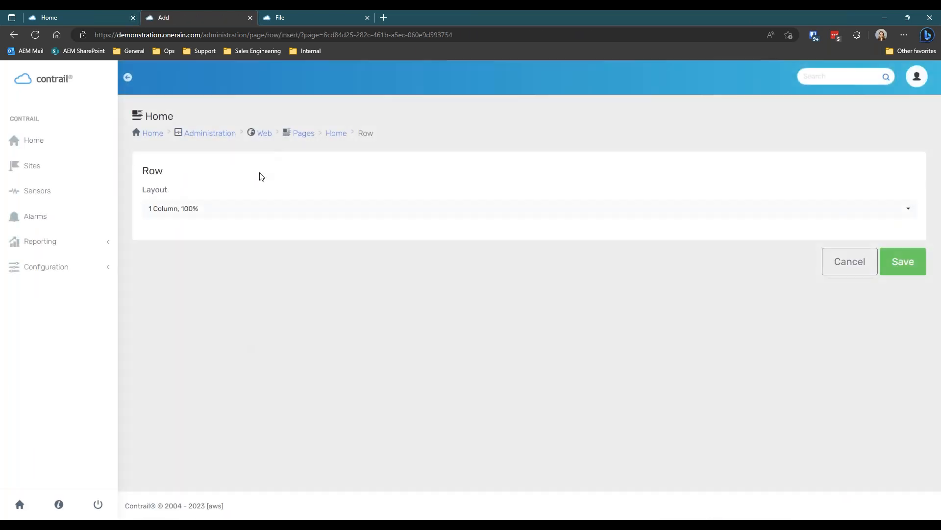
click(267, 208)
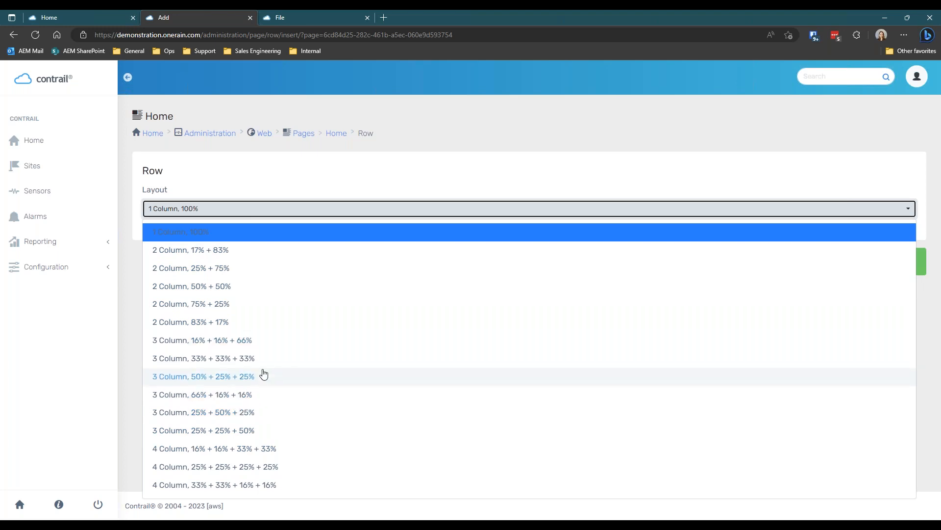
click(202, 232)
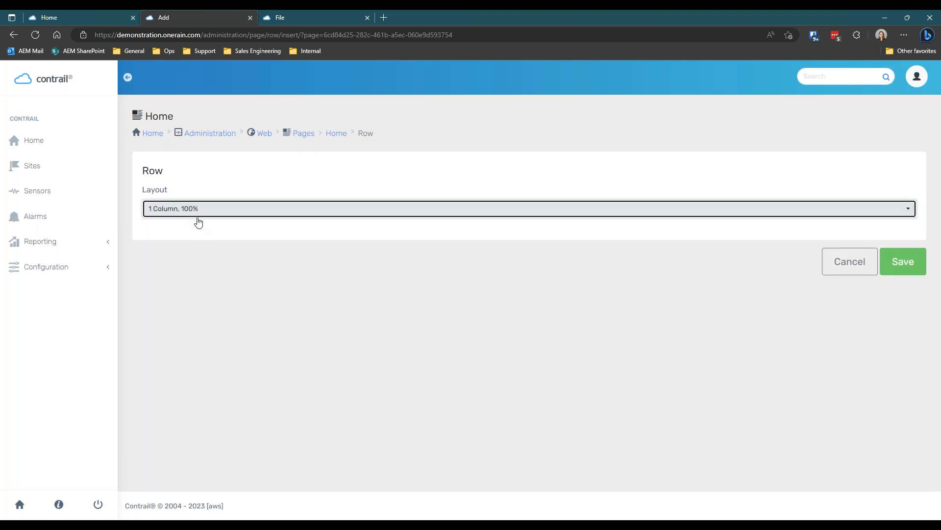
click(903, 261)
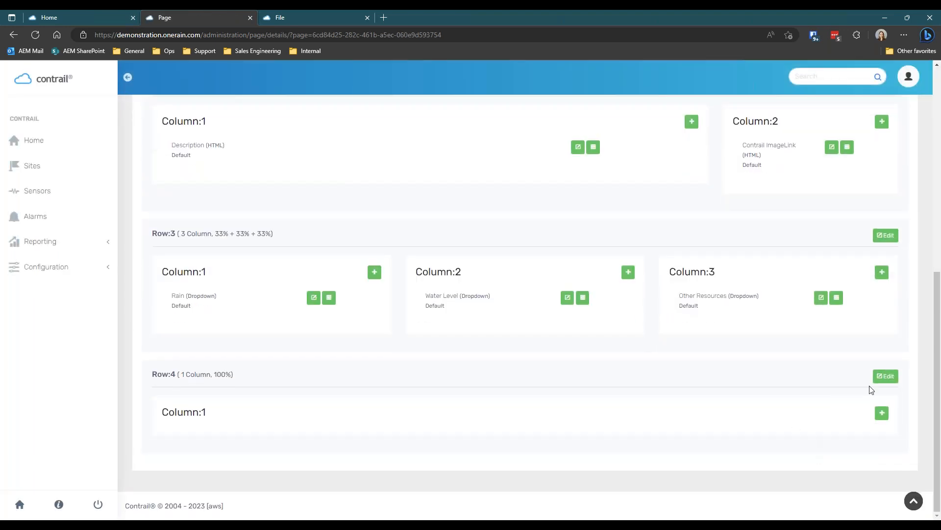
Start a new Image widget named "Footer" in the single column of Row 4.
click(883, 413)
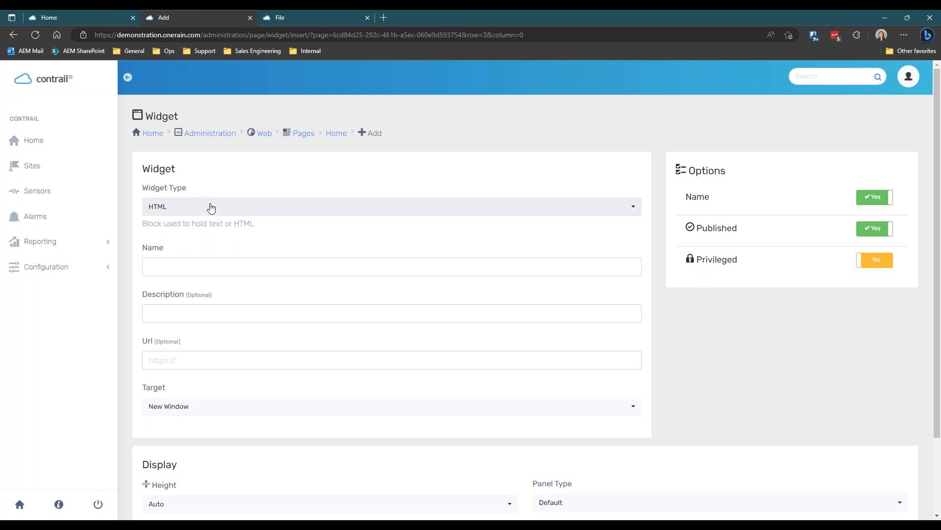
click(209, 206)
click(181, 354)
click(191, 274)
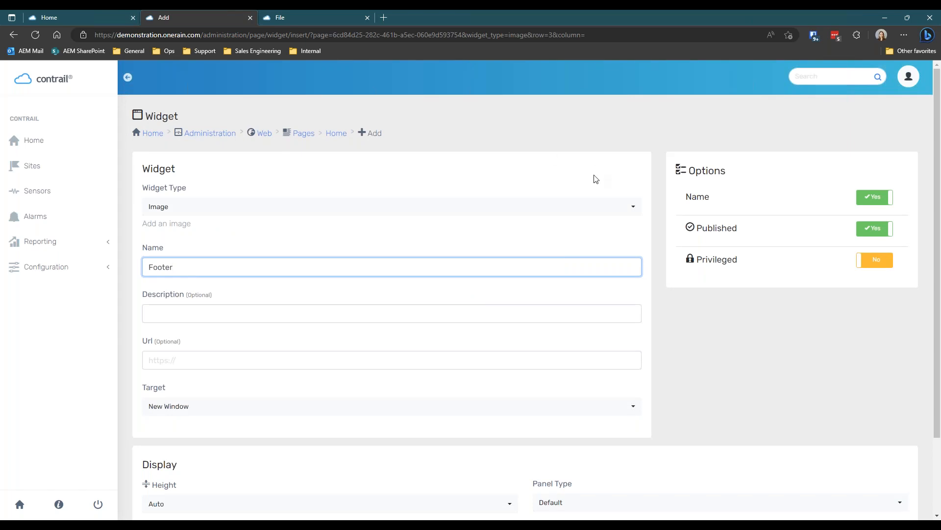
Turn off the Name display for the Footer widget, keep its height on Auto and continue to its image address.
click(878, 197)
scroll(696, 408, down, 2)
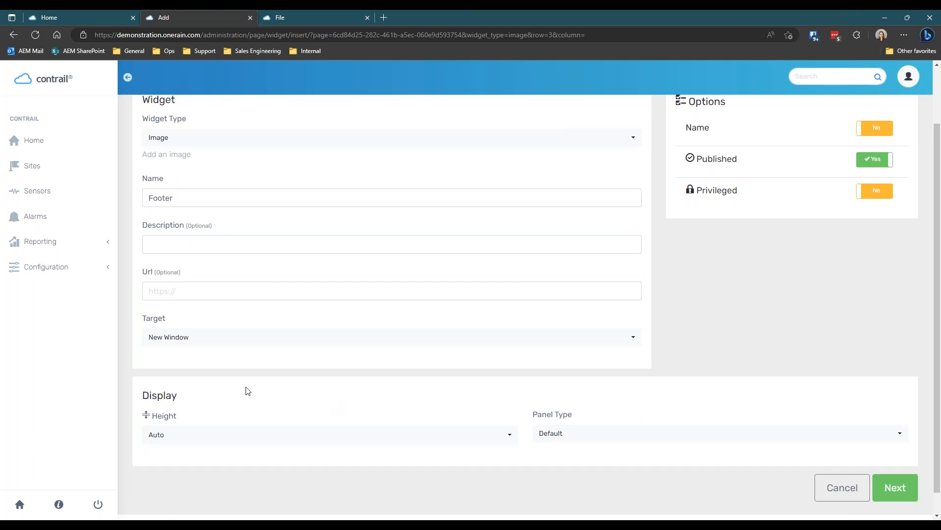
click(198, 437)
click(198, 437)
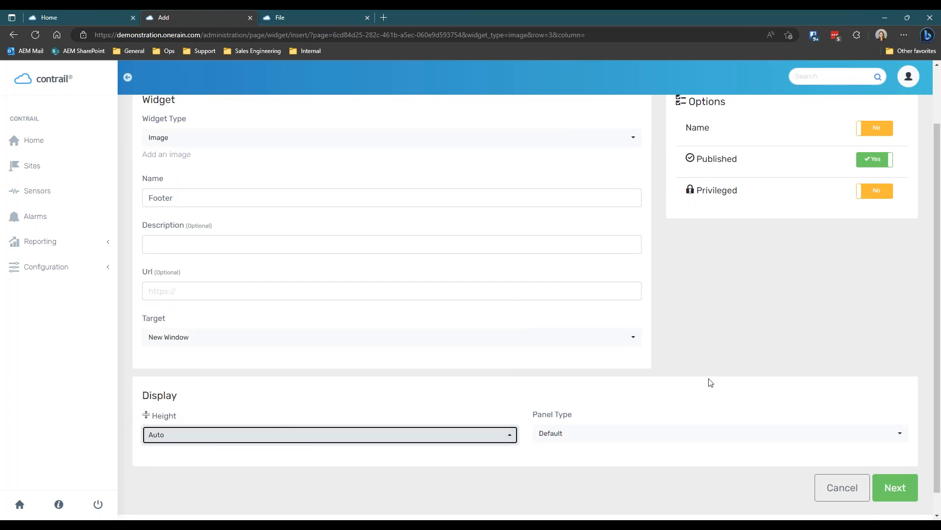
click(892, 487)
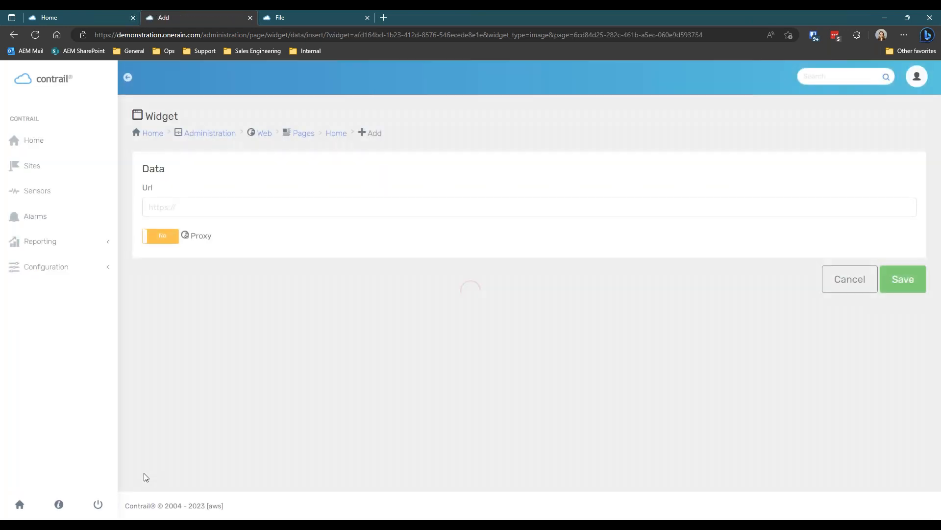
click(158, 214)
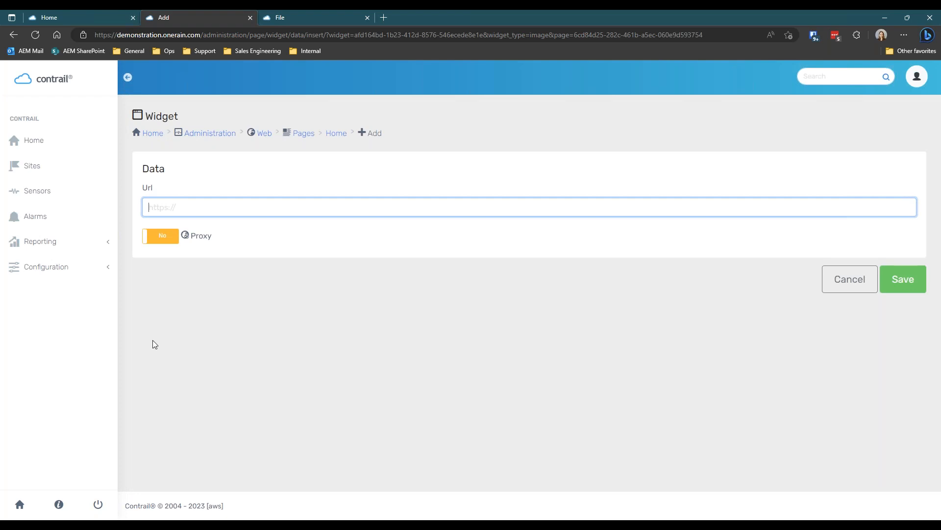
click(267, 14)
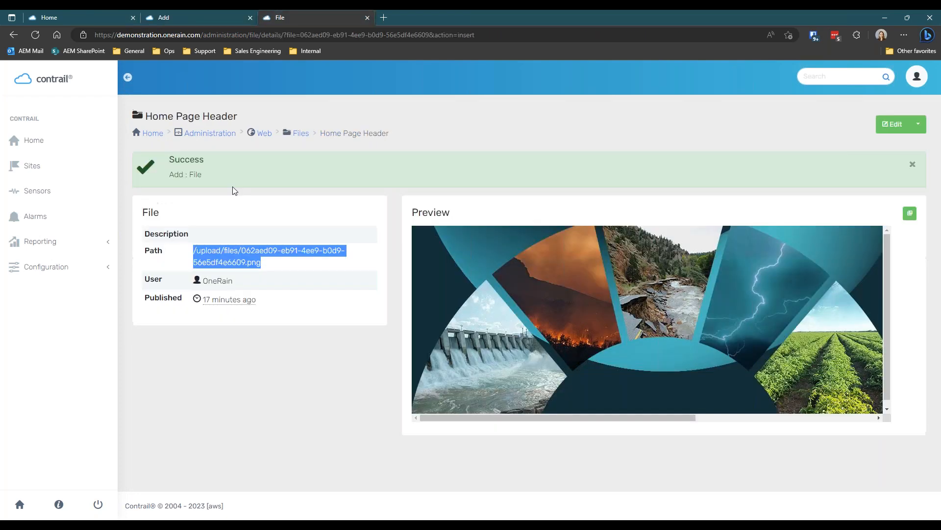
click(291, 133)
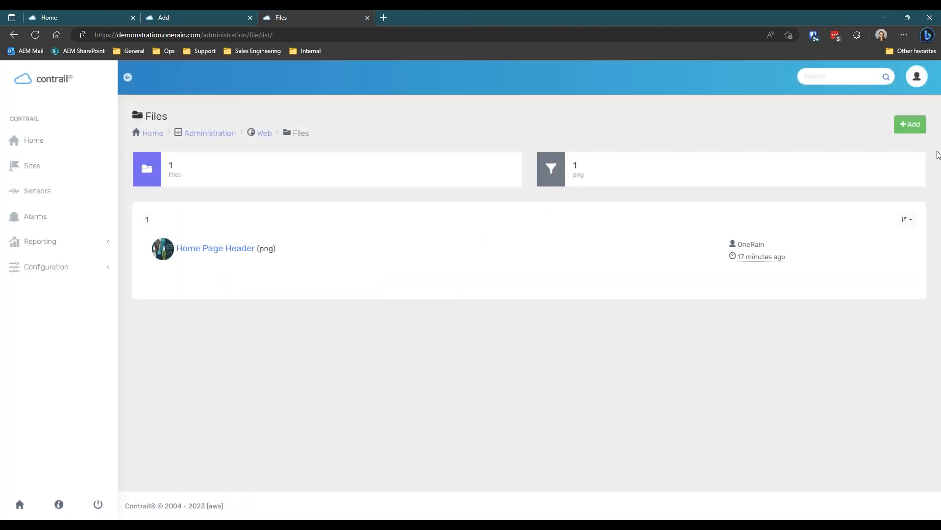
click(910, 124)
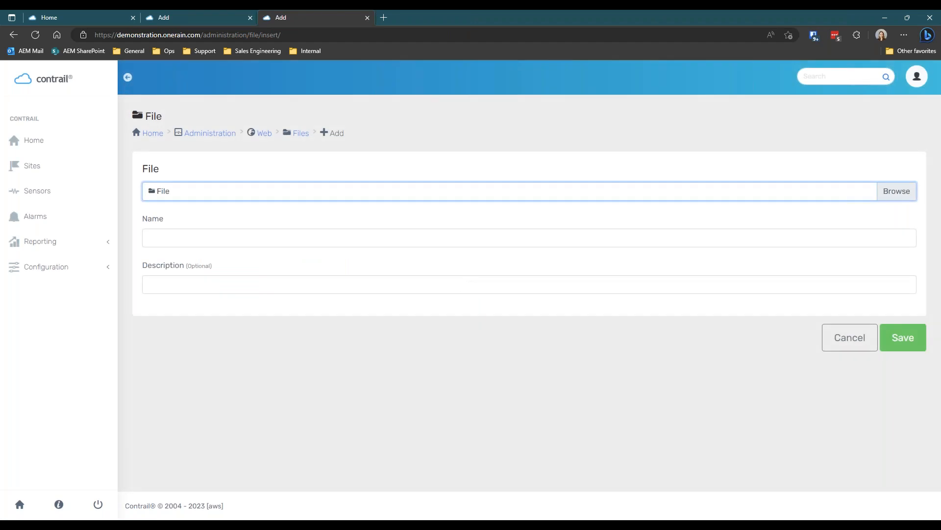
click(376, 191)
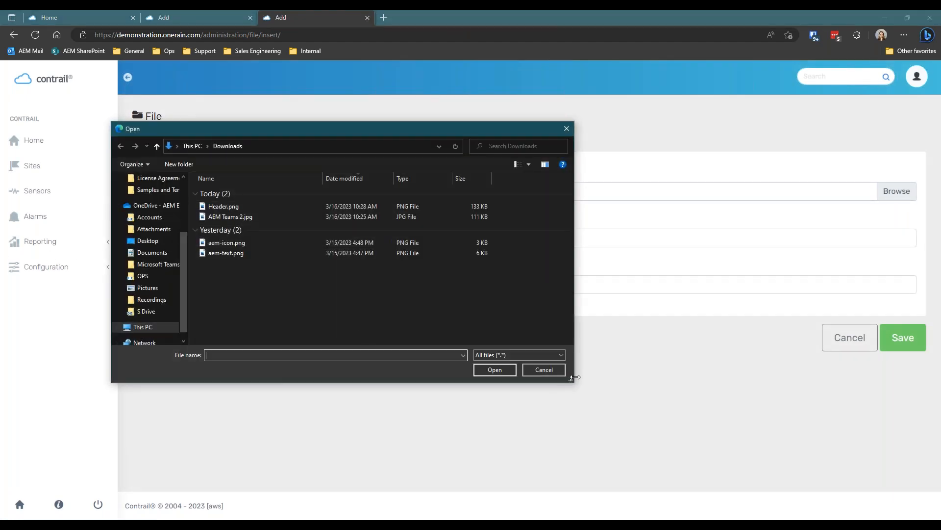
click(544, 369)
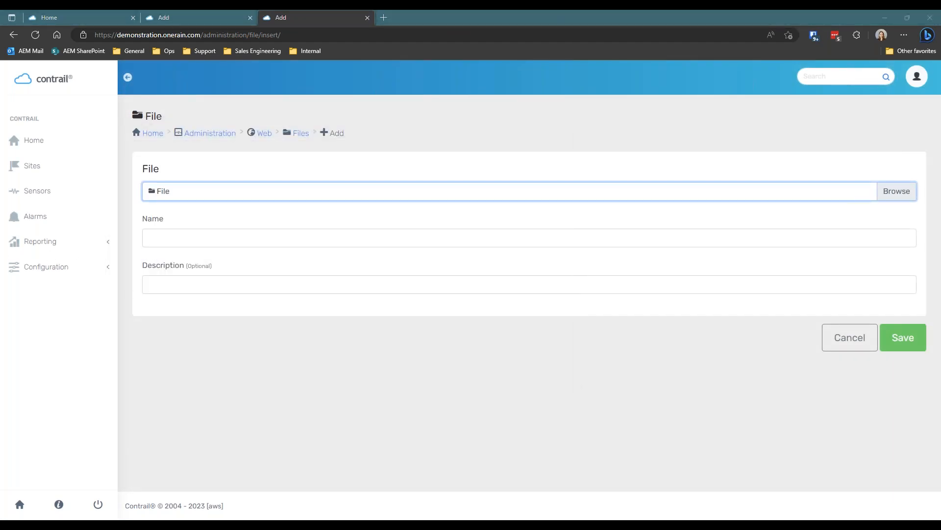
click(366, 17)
Set the footer image's URL to "/upload/files/dcea599a-2d6f-4e02-98d8-45fde8c0f13e.png" with Proxy left at No, and save the widget.
text(/upload/files/dcea599a-2d6f-4e02-98d8-45fde8c0f13e.png)
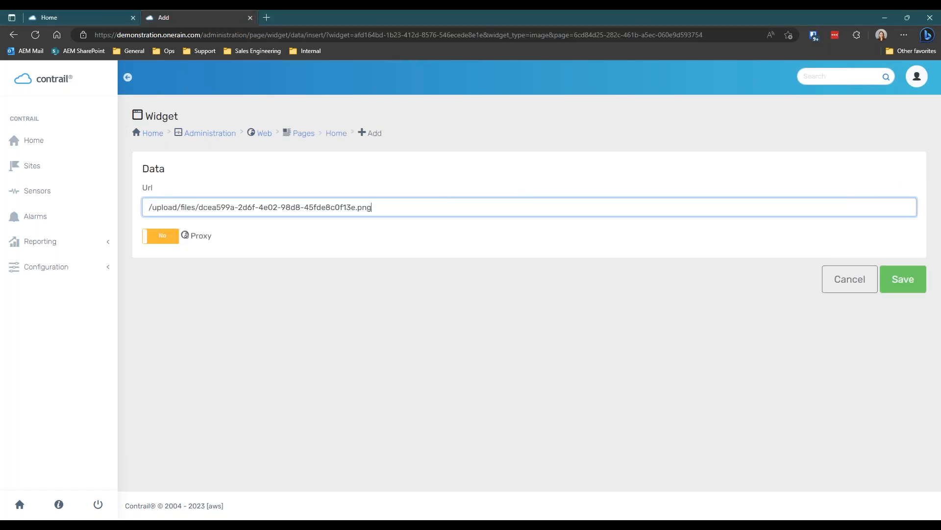
drag(222, 243, 182, 300)
click(233, 298)
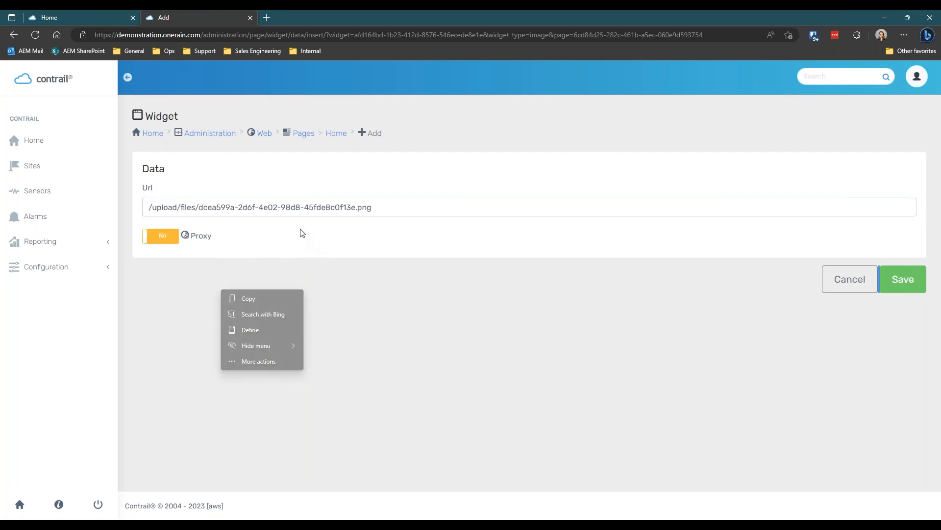
click(314, 233)
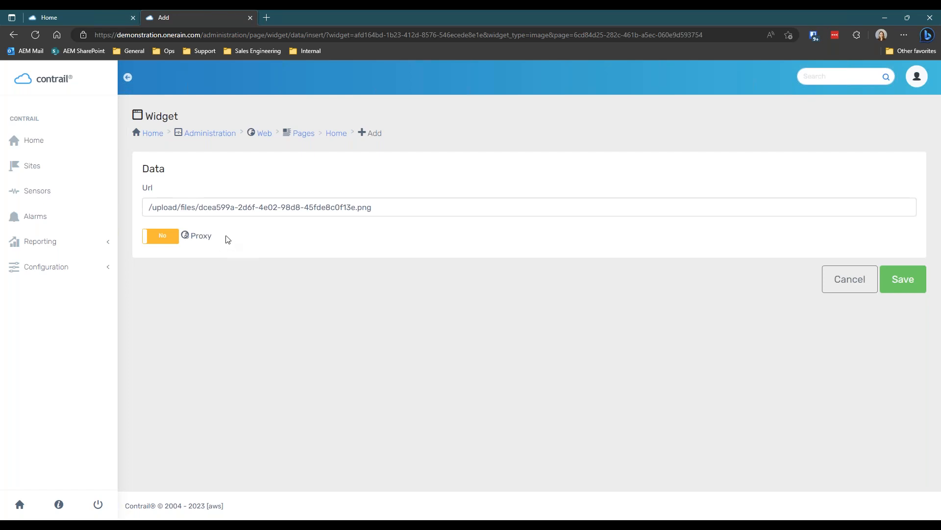
right_click(382, 387)
click(161, 341)
click(152, 202)
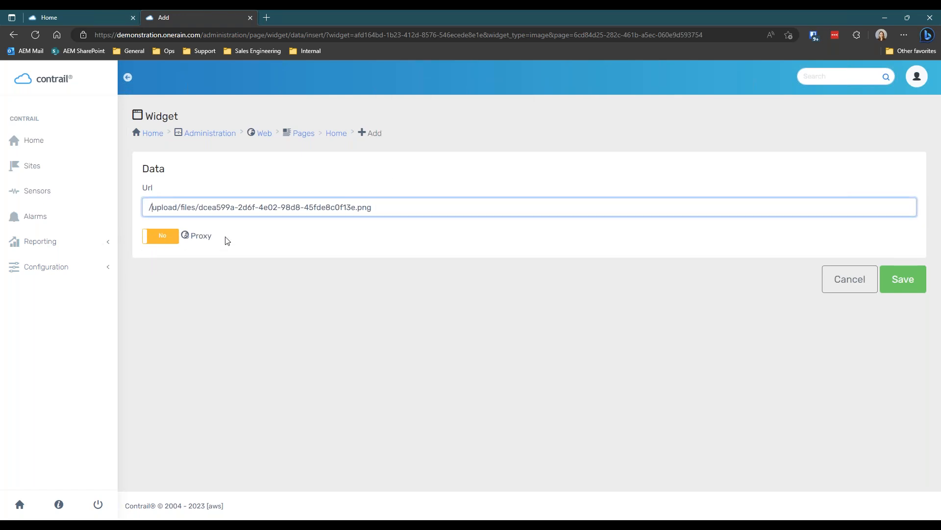
click(906, 279)
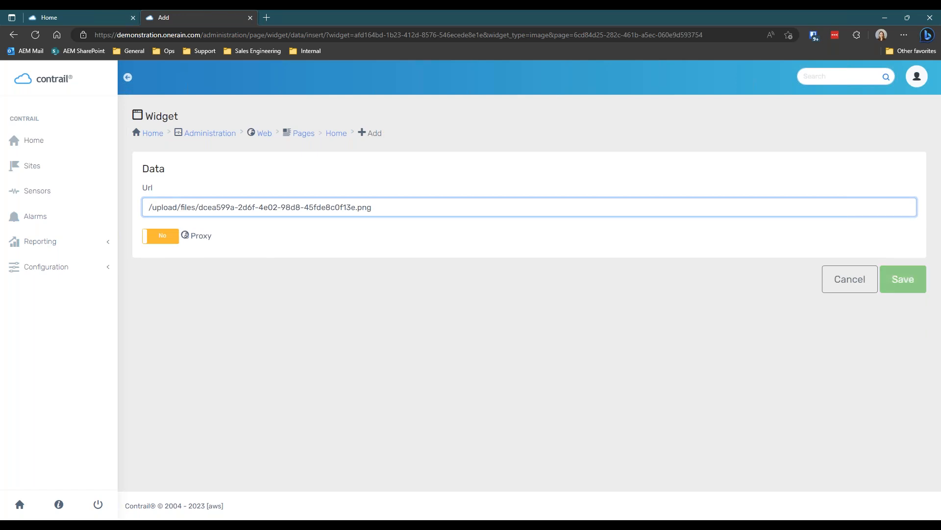
scroll(274, 321, down, 9)
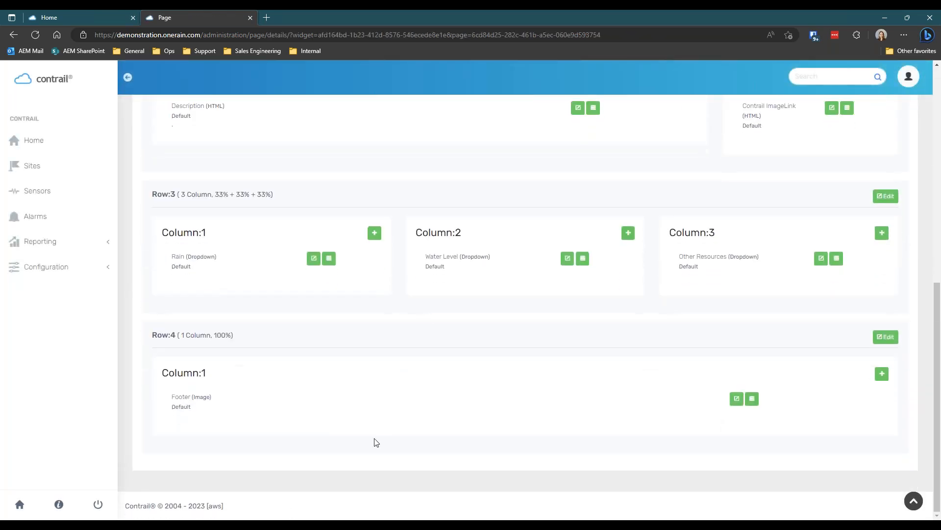
Examine the live home page from header to footer image, including the options in the Water Level and Rain dropdowns.
click(109, 15)
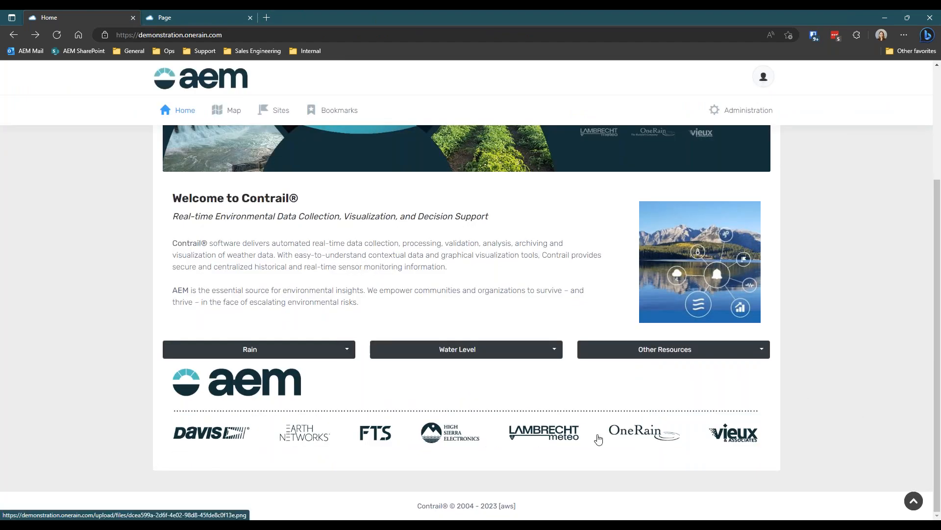
click(554, 349)
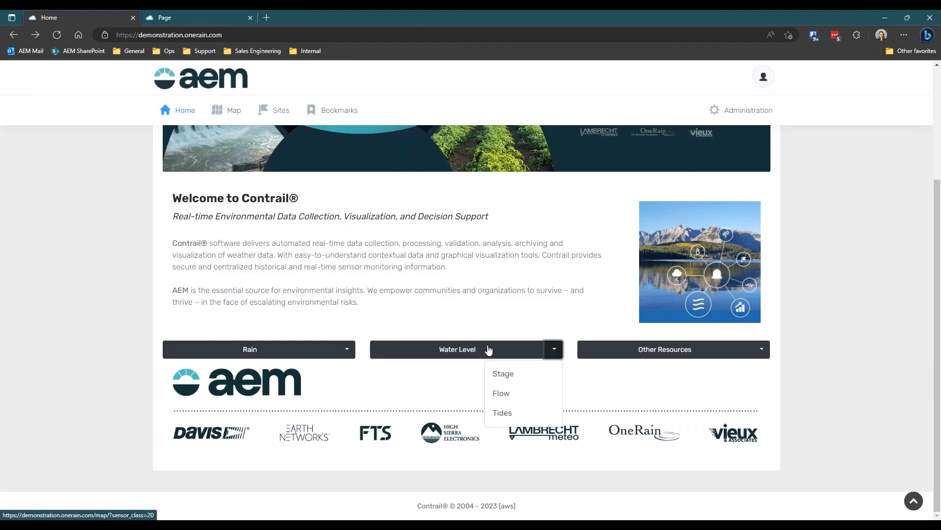
click(347, 349)
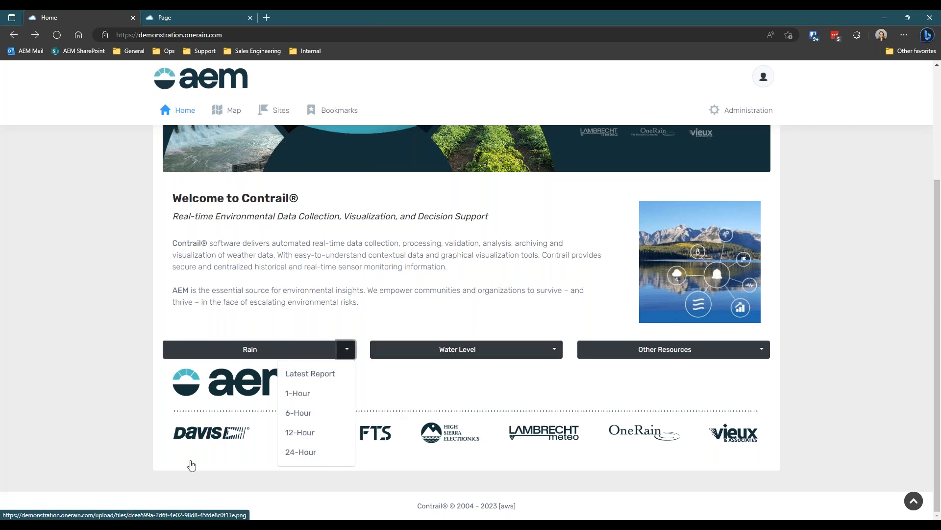
click(847, 334)
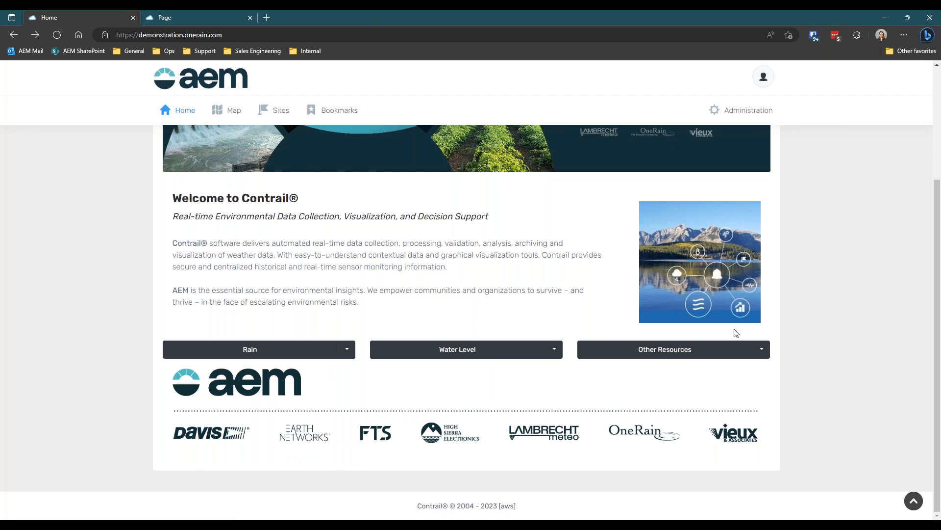
scroll(735, 331, up, 3)
scroll(735, 333, down, 2)
scroll(736, 332, up, 3)
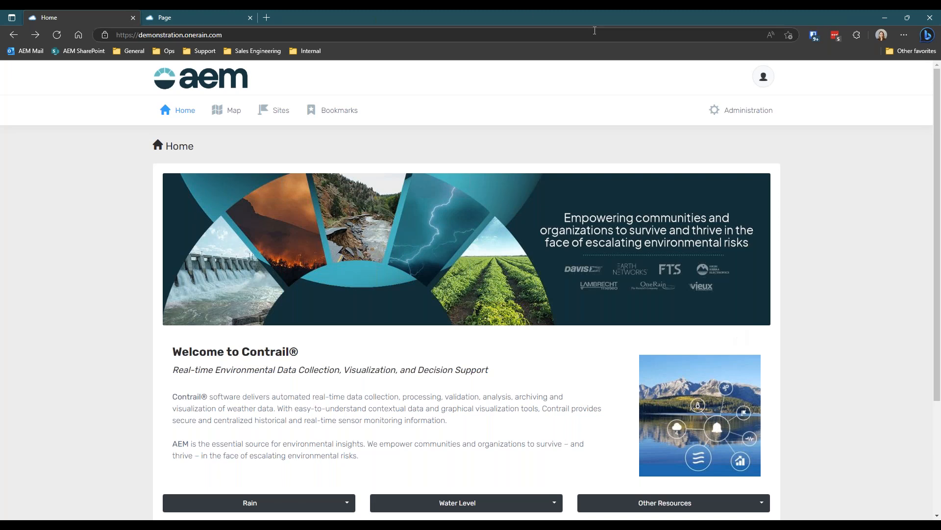
scroll(767, 235, down, 1)
scroll(767, 237, down, 2)
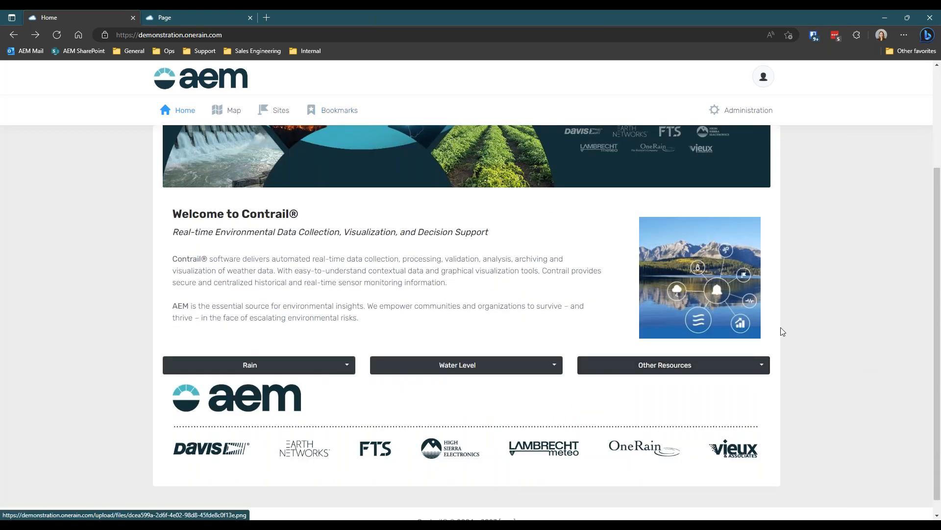
scroll(375, 103, up, 3)
Start a new shared bookmark with the name "Rain Summary" and the title "Rain".
mouse_move(351, 109)
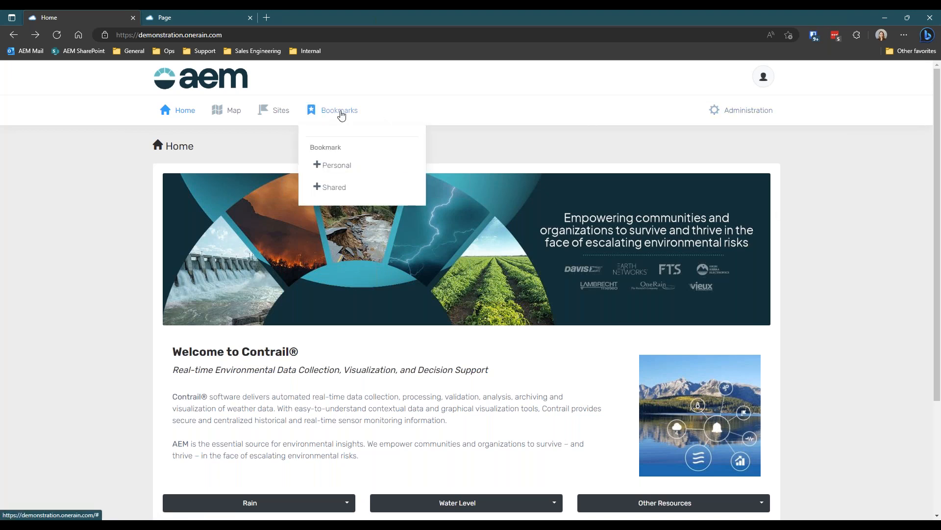
click(337, 190)
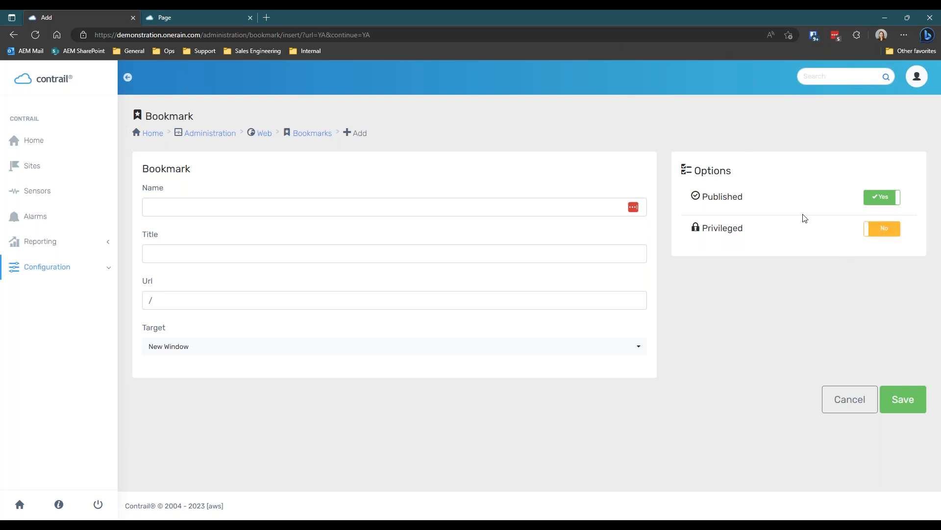
click(158, 213)
text(Rain)
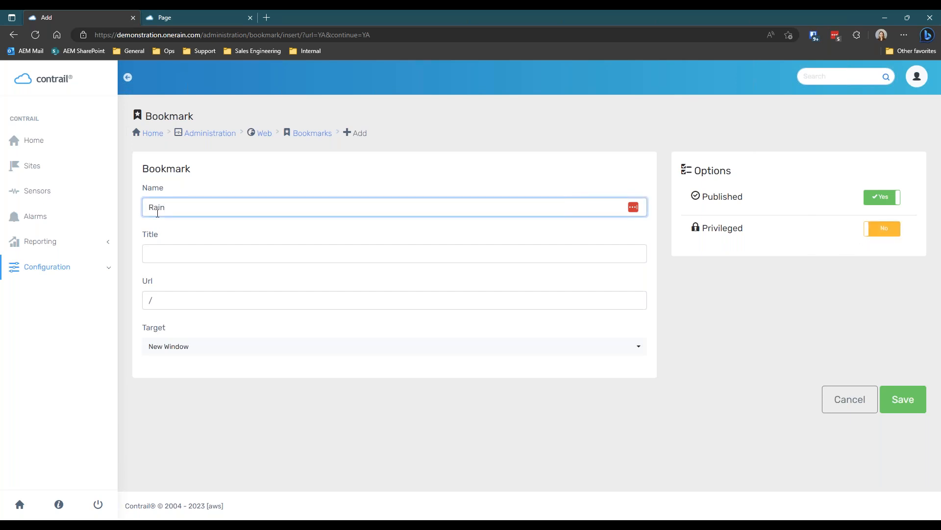
text( Summary)
click(170, 255)
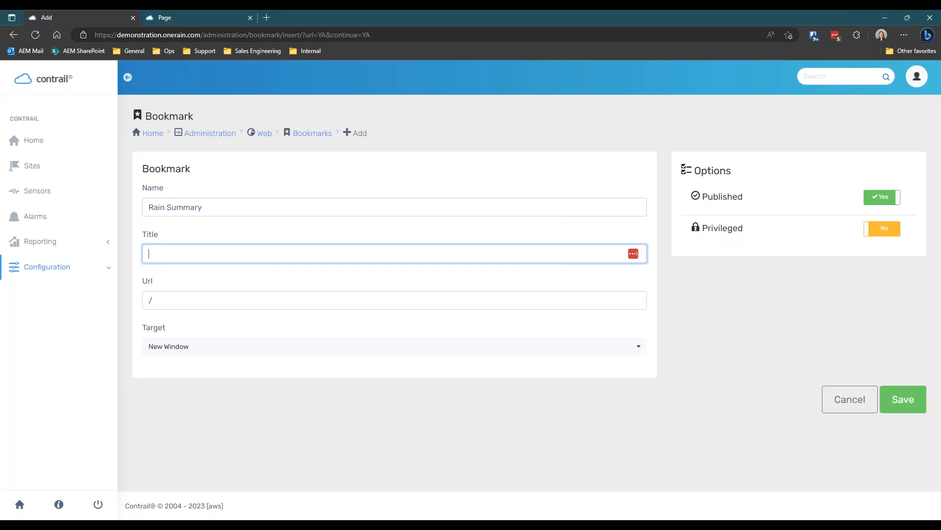
text(Rain)
drag(176, 301, 116, 300)
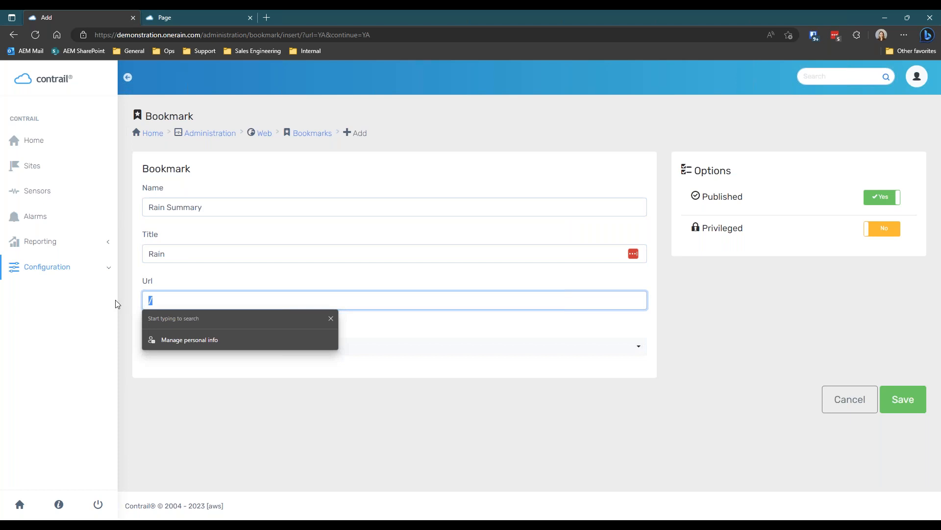
text(https;;:/)
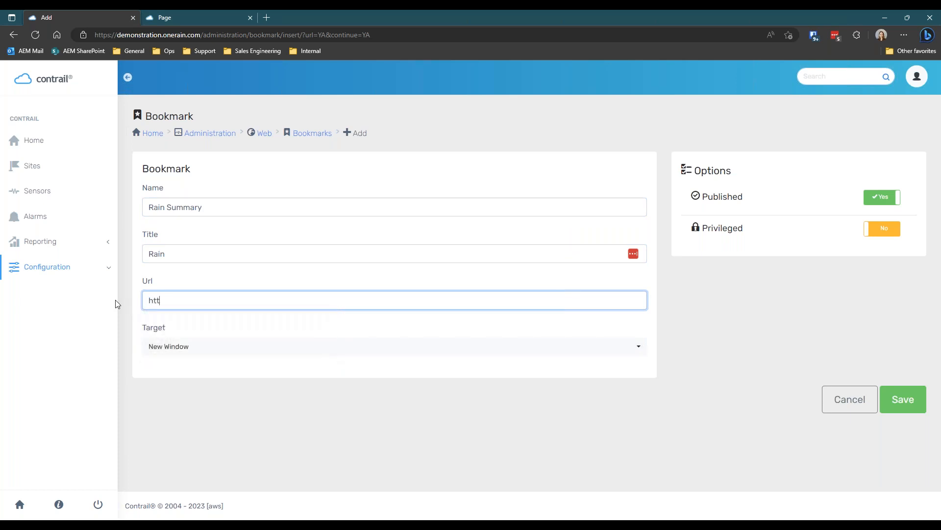
key(BackSpace)
key(BackSpace)
key(BackSpace)
text(://wwww....)
Set the bookmark's URL to "/rain/" and its target to Same Window, and save it.
key(ctrl+a)
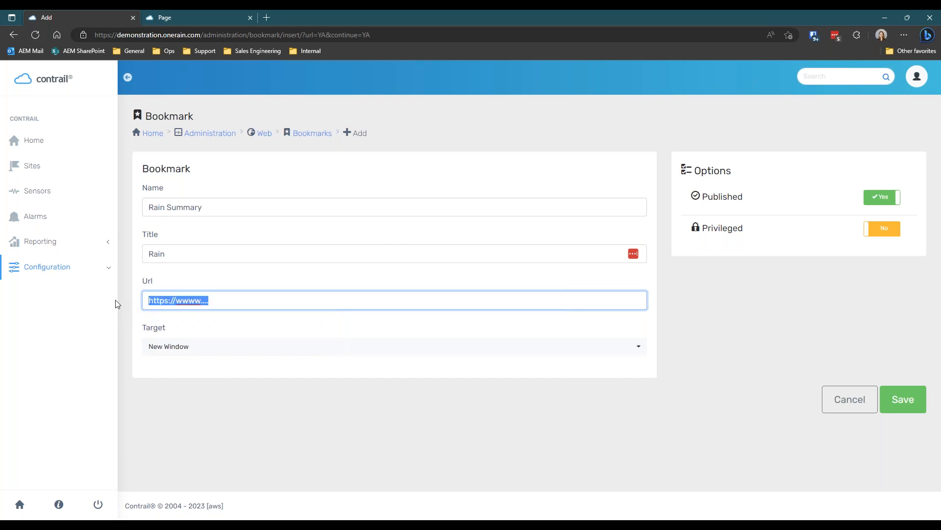
text(/rain/)
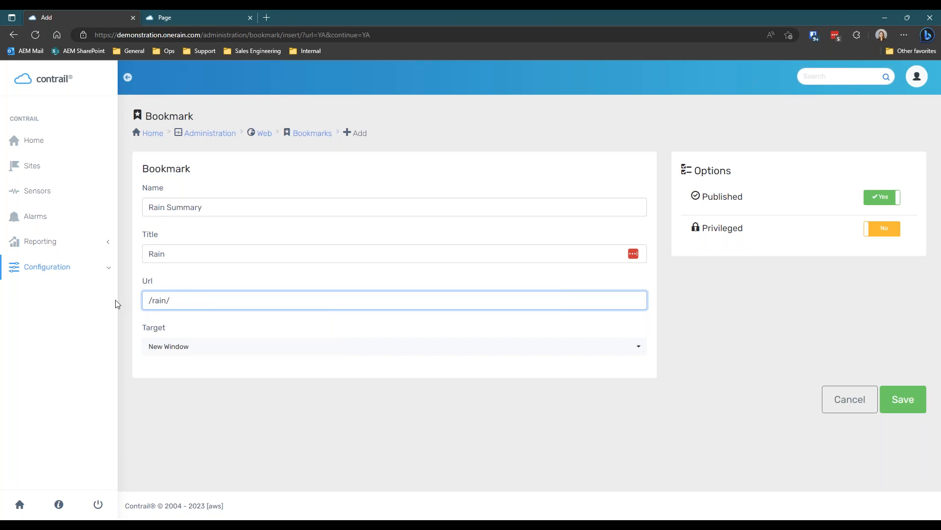
click(185, 349)
click(219, 372)
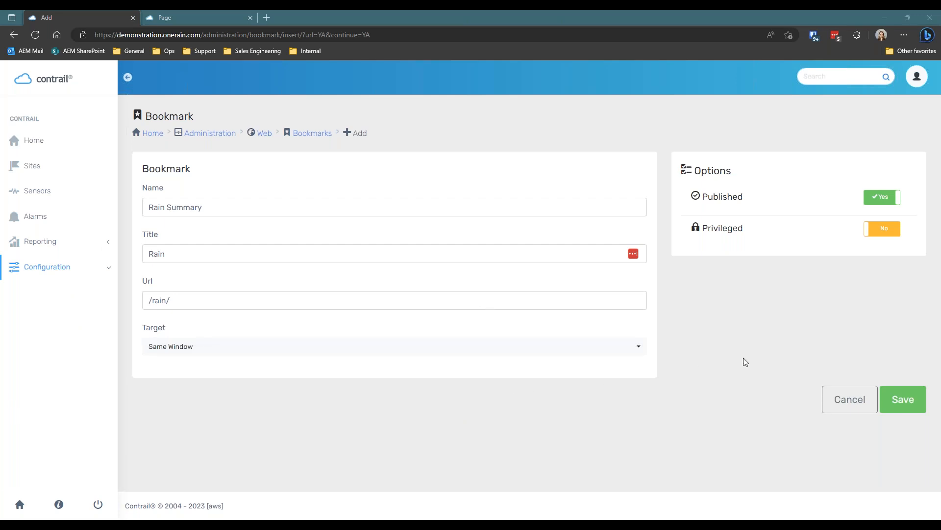
click(912, 400)
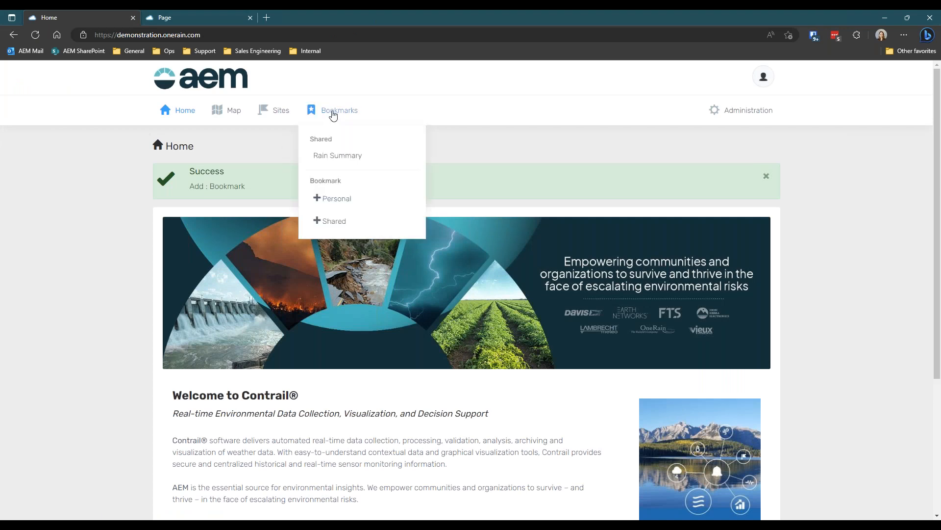
Open the Baltimore, MD site's page from the list of sites.
click(279, 113)
click(201, 251)
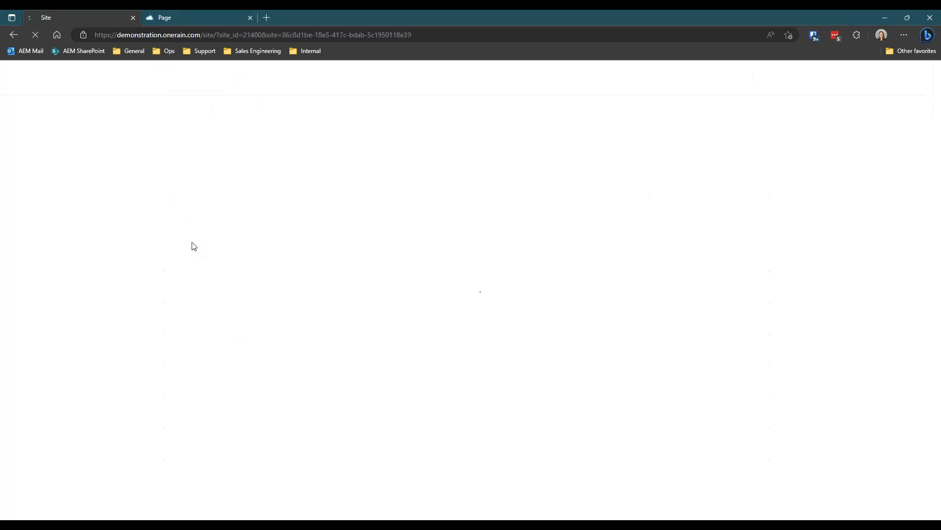
mouse_move(338, 110)
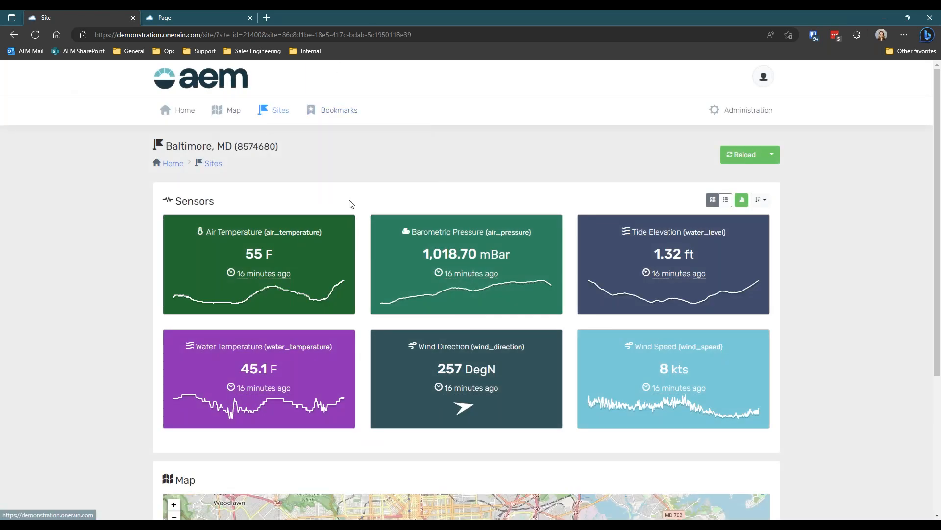
Open the Baltimore site's Air Temperature sensor page and look at the date range options.
click(317, 275)
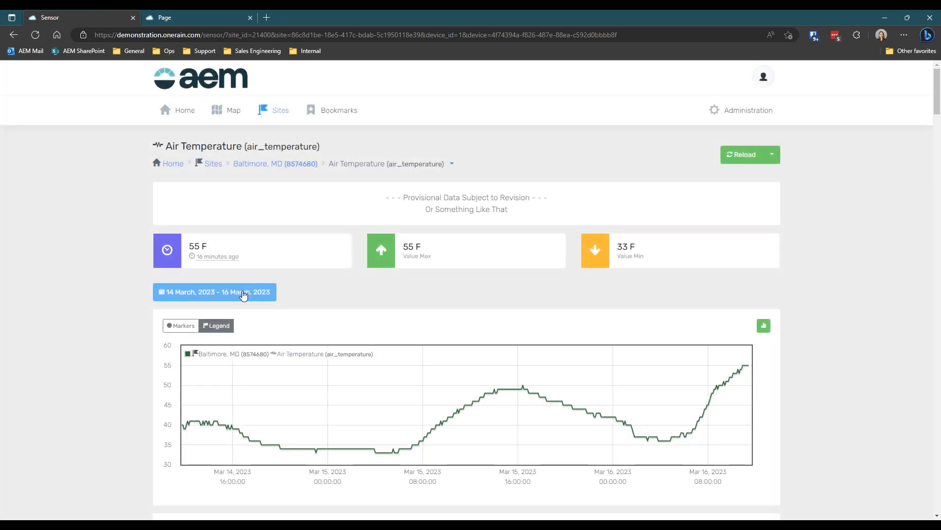
click(244, 294)
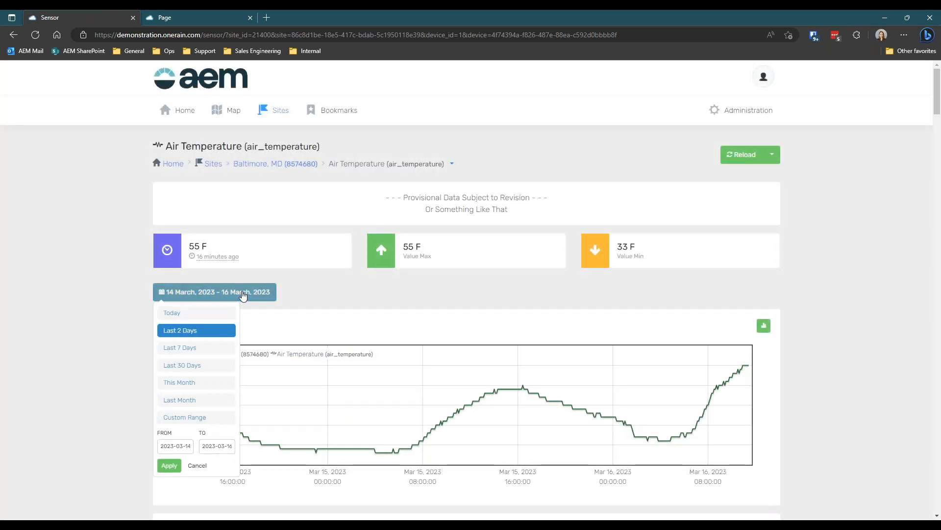
click(339, 300)
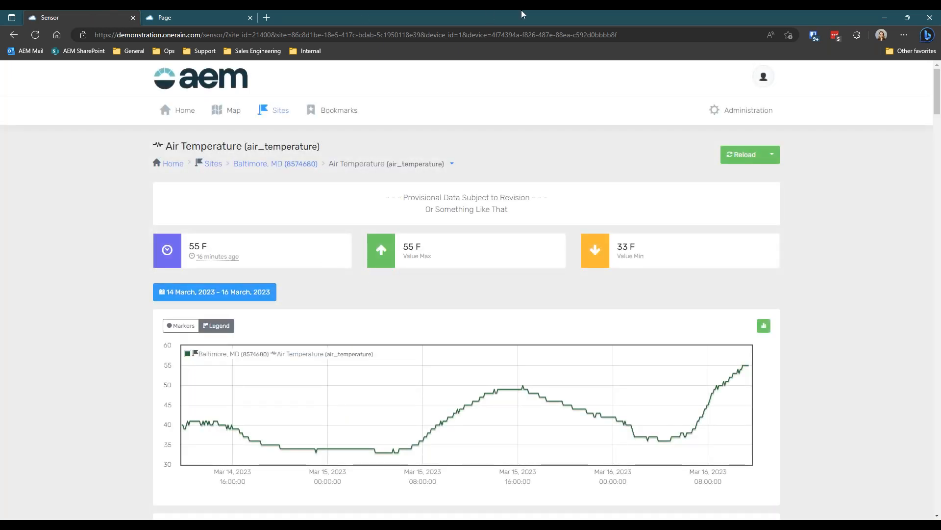
mouse_move(315, 110)
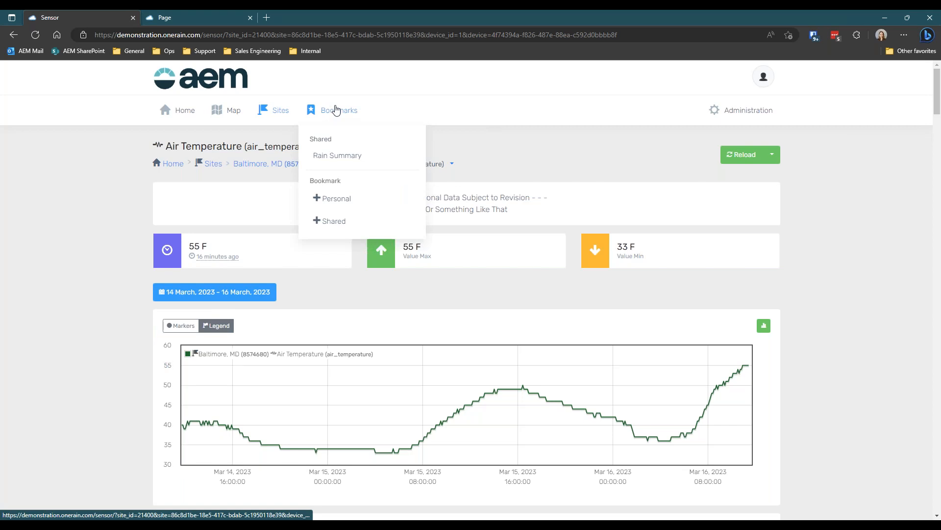
mouse_move(342, 128)
click(349, 225)
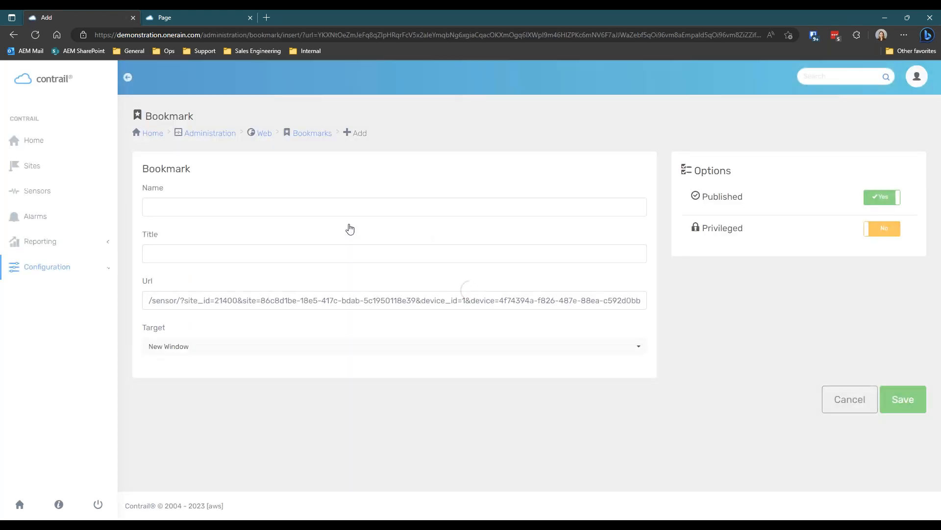
drag(144, 298, 673, 289)
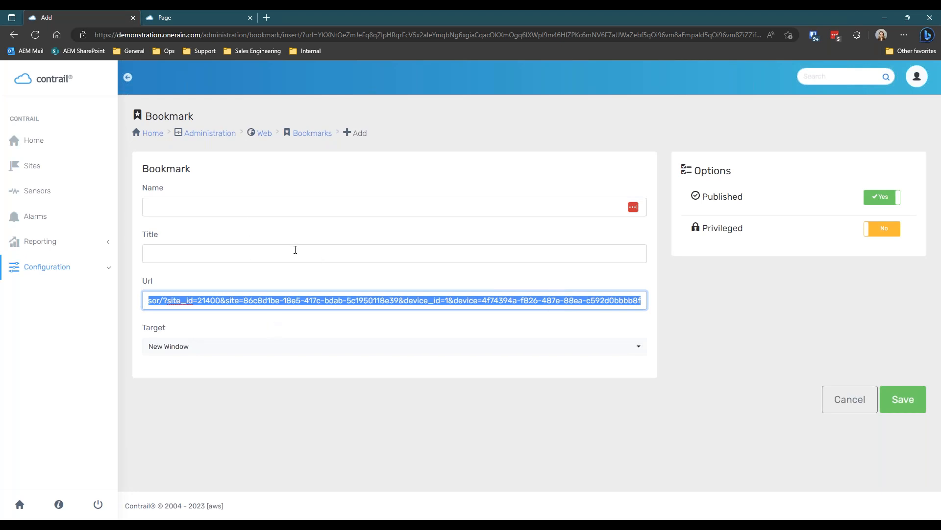
click(840, 397)
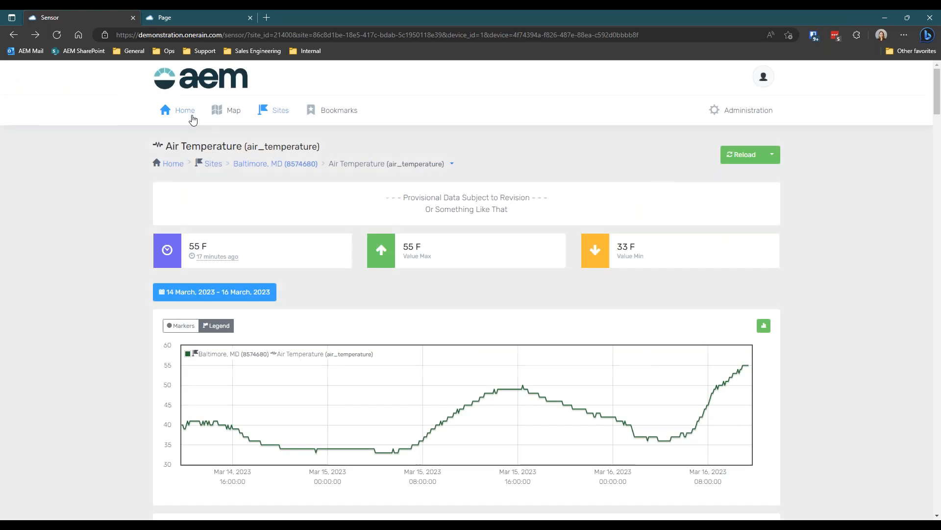
Return to the home page and start a new shared bookmark with the name "Level Summary" and the title "Level".
click(192, 119)
mouse_move(343, 110)
click(342, 200)
click(343, 222)
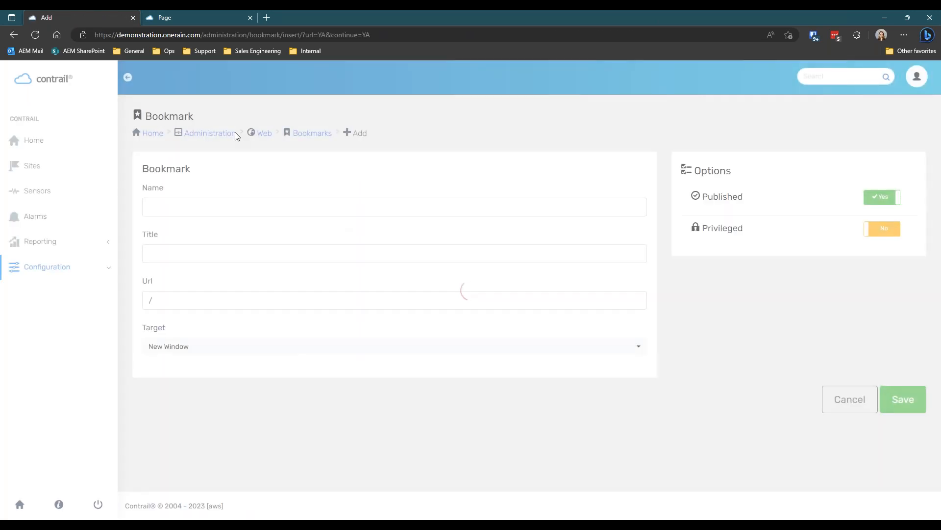
click(208, 208)
text(Level Summary)
key(Tab)
text(Level)
Set the bookmark's URL to "/level/" and its target to Same Window, and save it.
key(Tab)
text(/le)
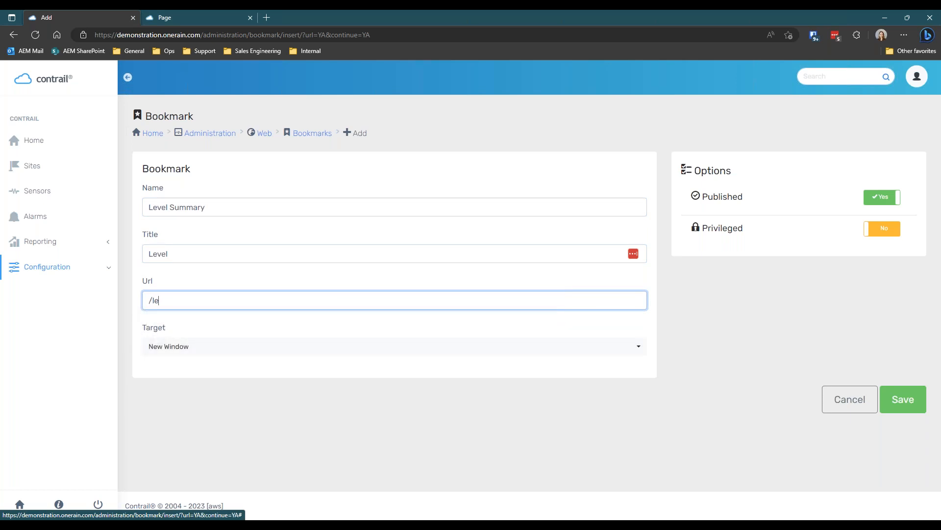
click(300, 347)
click(242, 369)
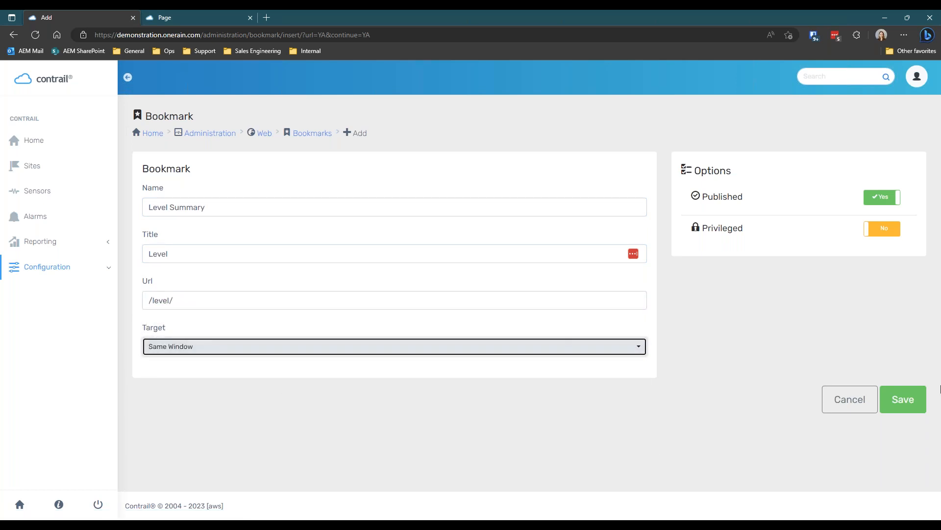
click(898, 401)
Check the shared entries under Bookmarks on the live site and dismiss the success message.
click(339, 110)
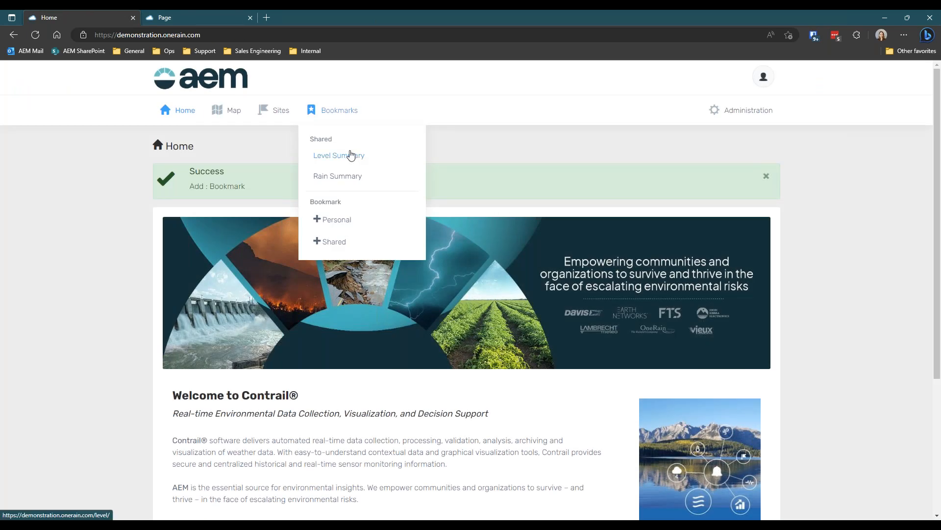
click(317, 155)
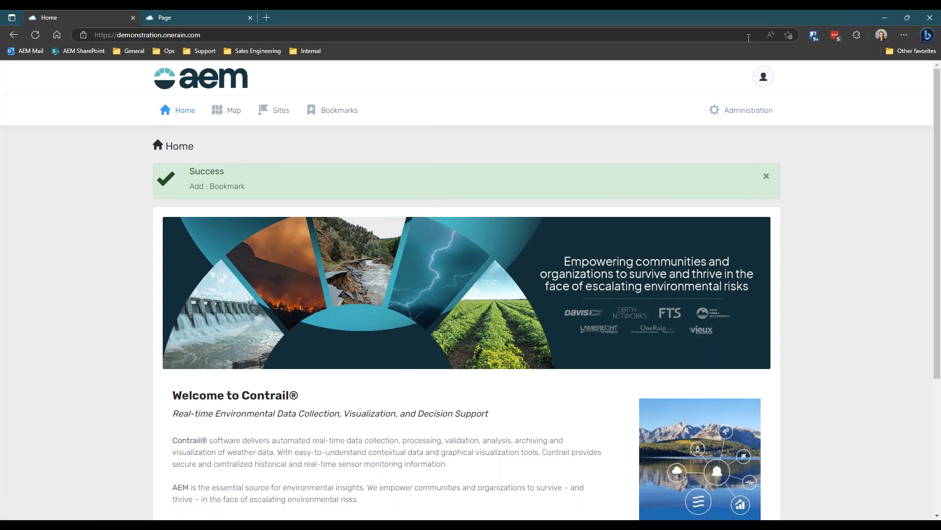
click(341, 112)
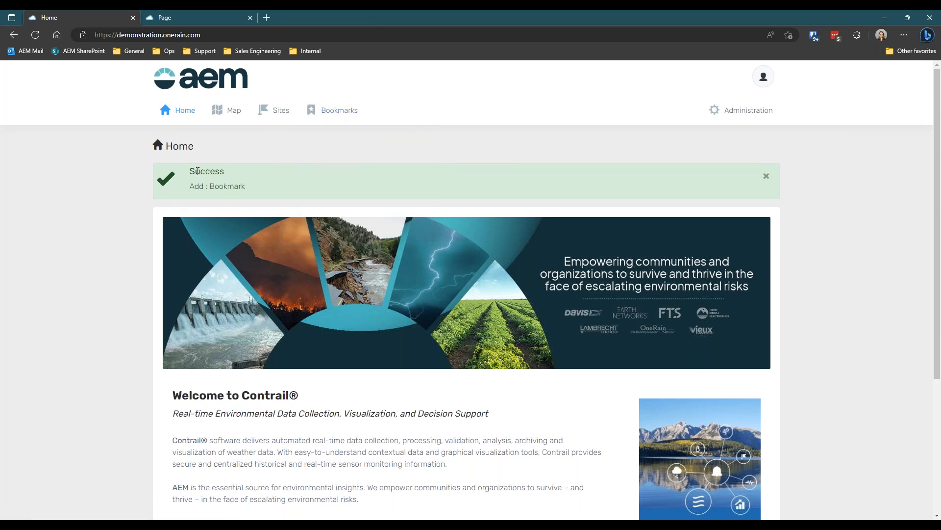
click(766, 177)
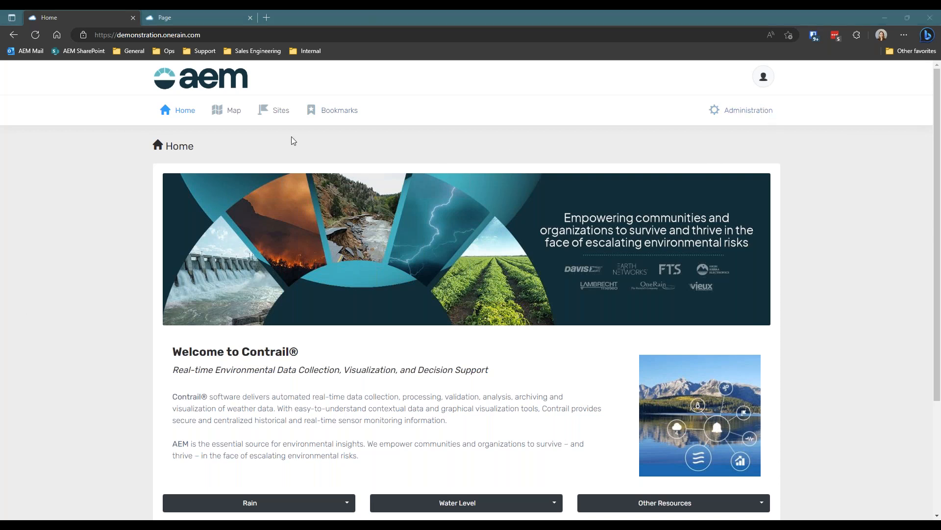
Switch to the administration page and open the News posts list from the Web configuration.
click(198, 14)
scroll(305, 138, up, 10)
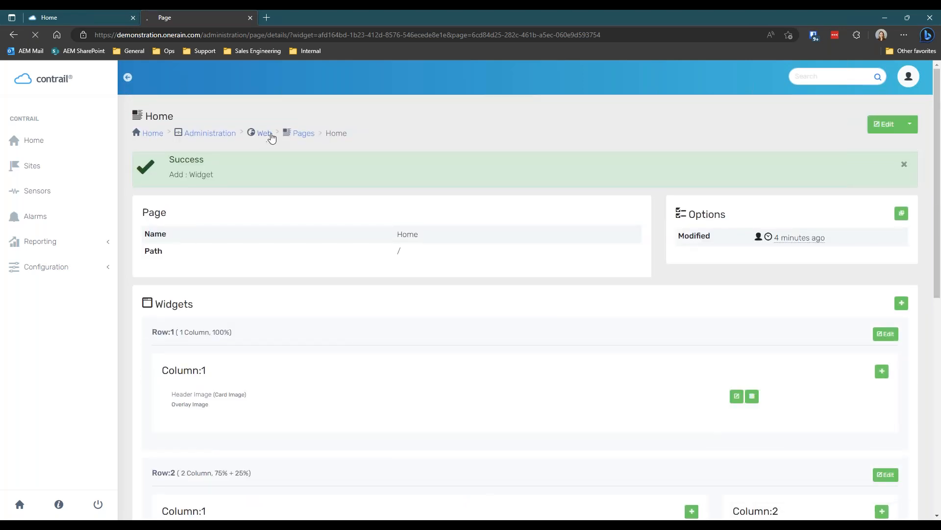
click(271, 140)
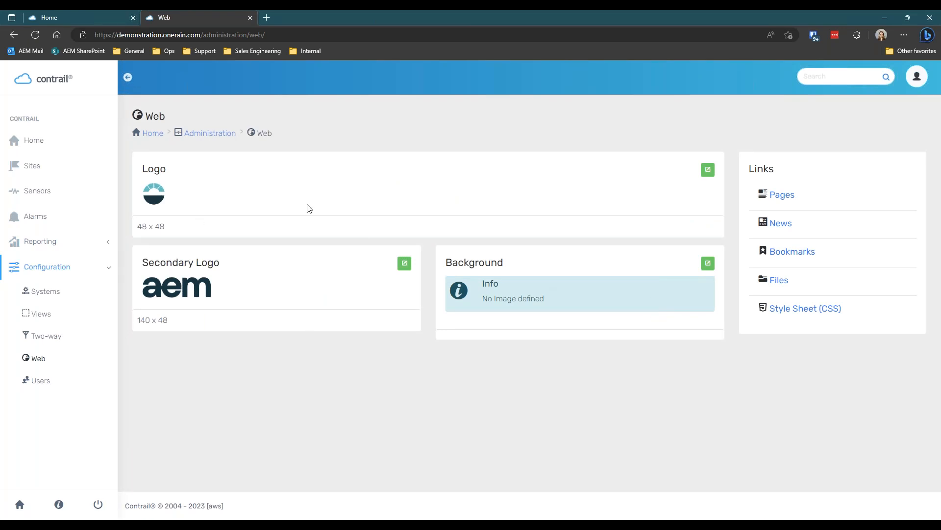
click(785, 225)
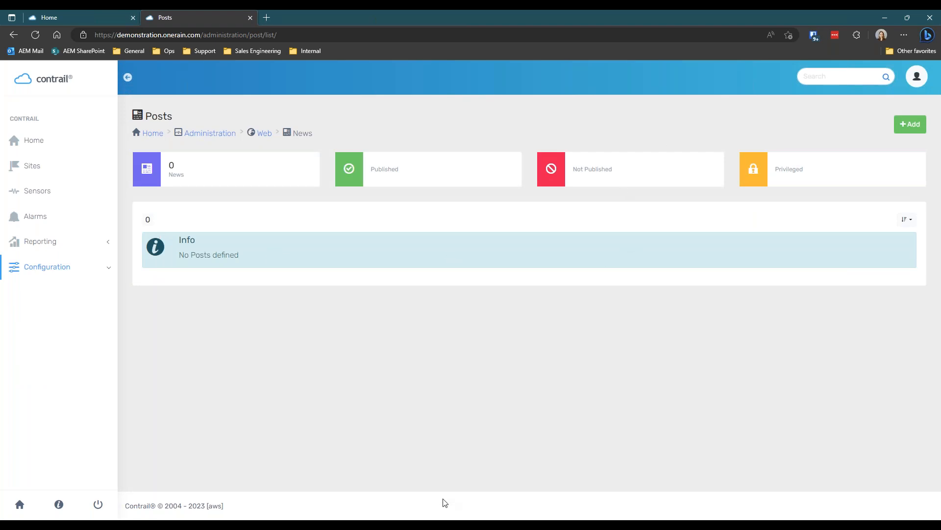
Start a new news post with the name "Webinar: Contrail – A Year in Review".
click(918, 127)
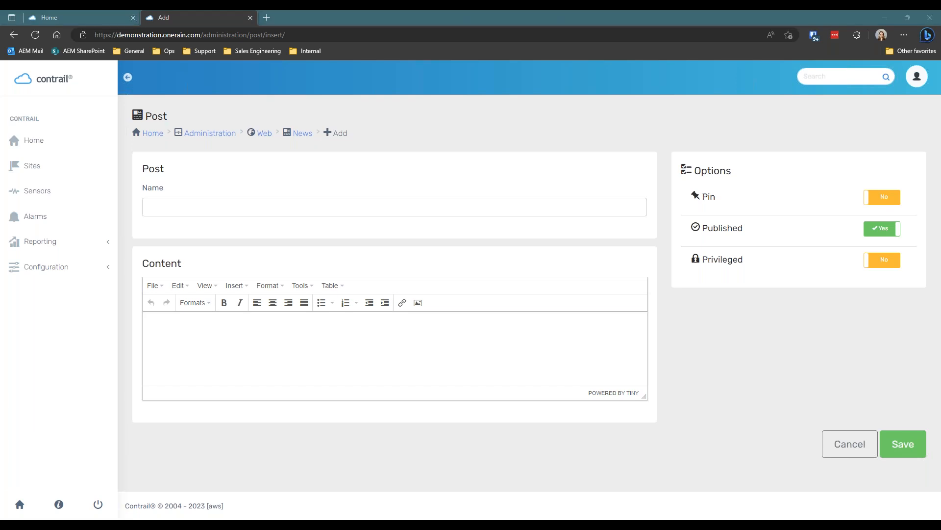
click(360, 208)
text(Webinar: Contrail – A Year in Review)
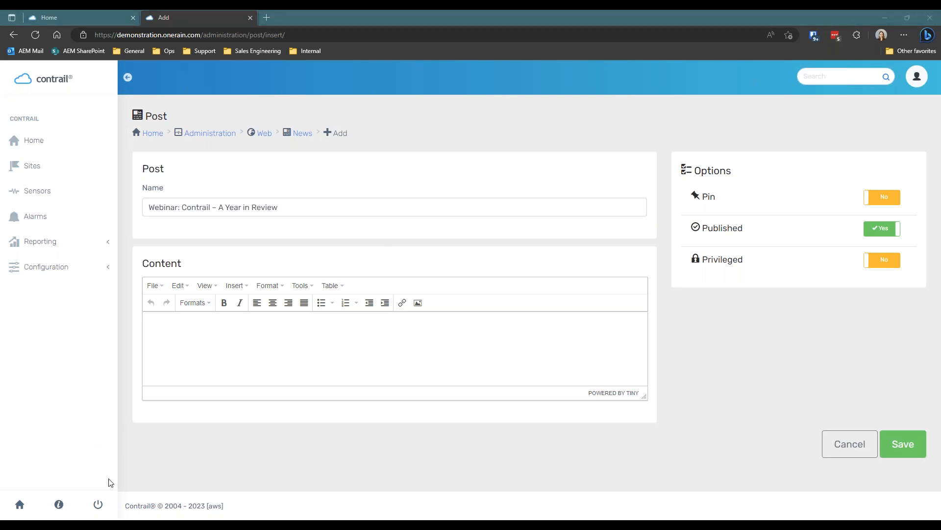
Paste the prepared HTML with the webinar date, description and "Register for Webinar" link as the post content's source code.
click(212, 328)
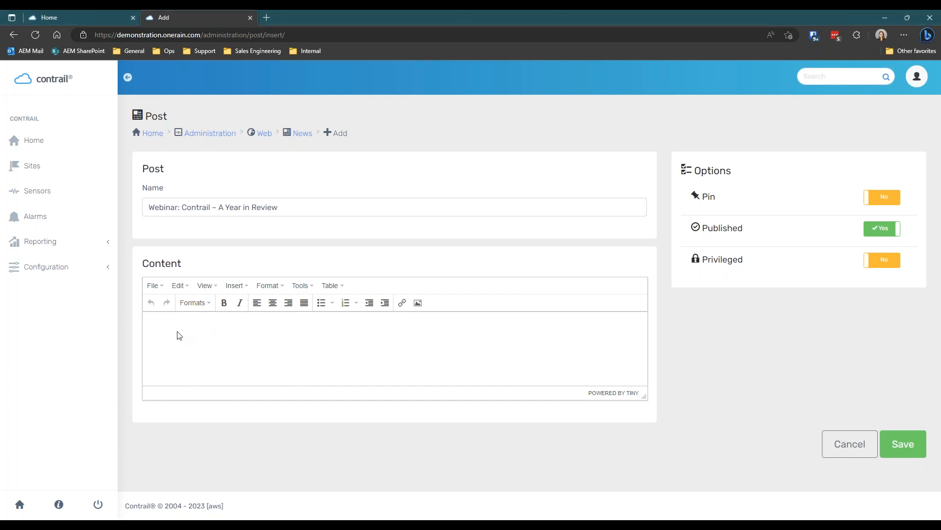
click(301, 285)
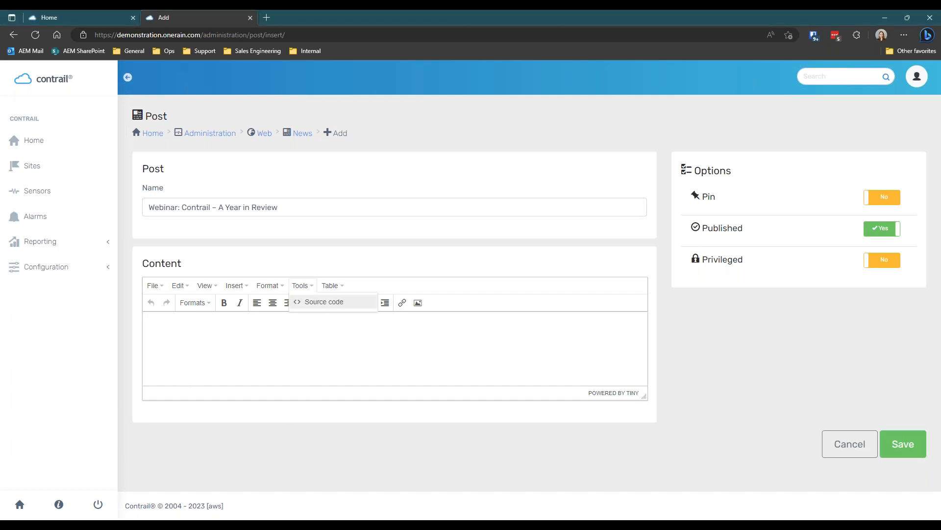
click(325, 302)
key(ctrl+v)
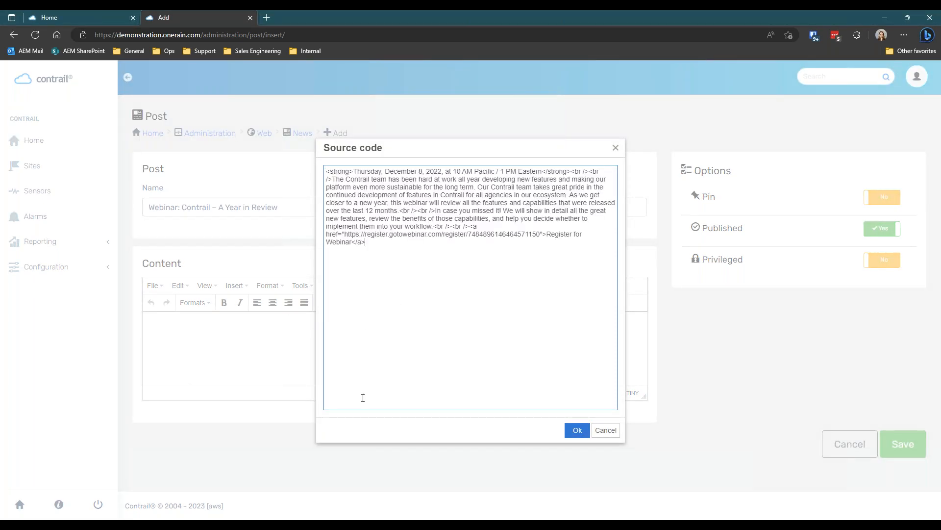
click(578, 431)
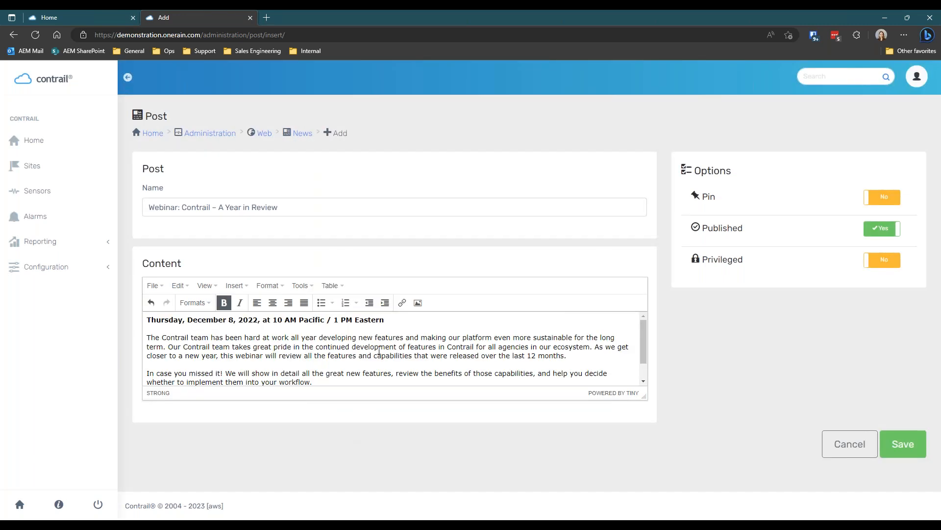
Review the post's content from the bold date line to the registration link, and save the post.
scroll(355, 351, down, 2)
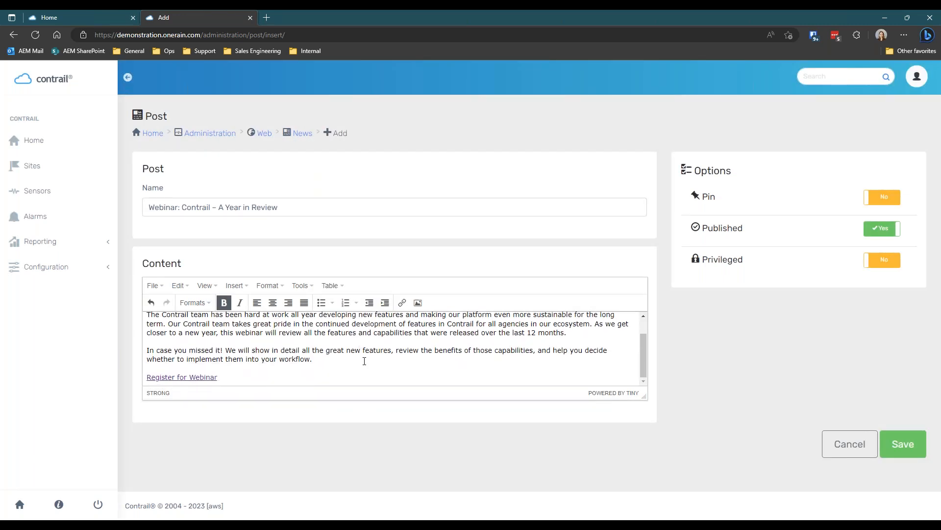
scroll(288, 362, up, 2)
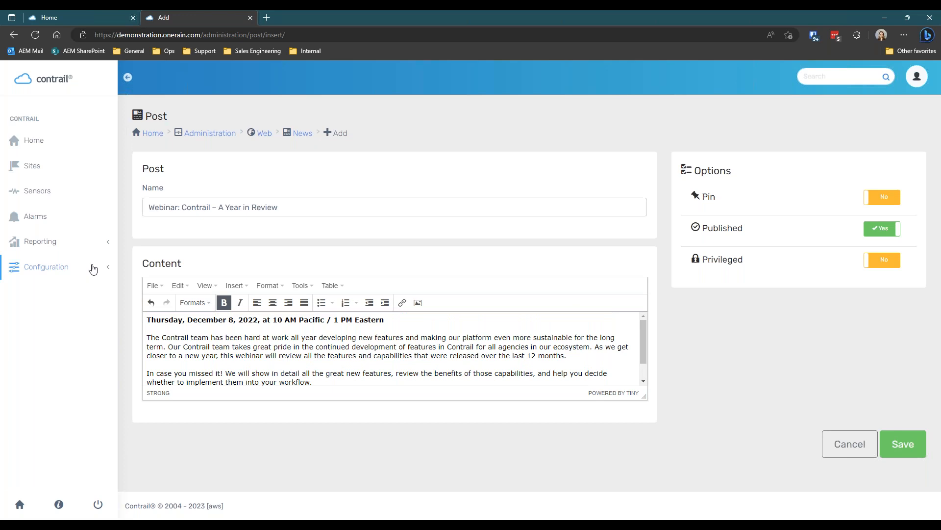
triple_click(208, 319)
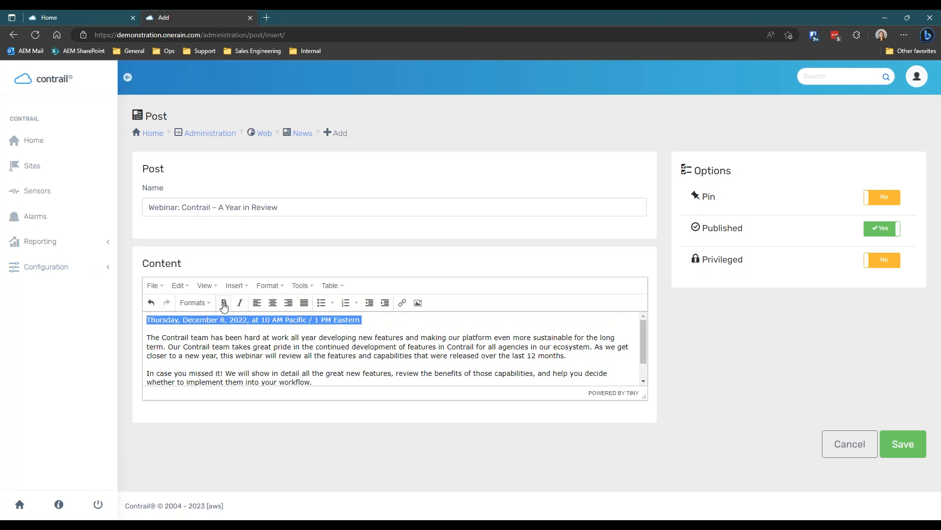
scroll(231, 357, down, 2)
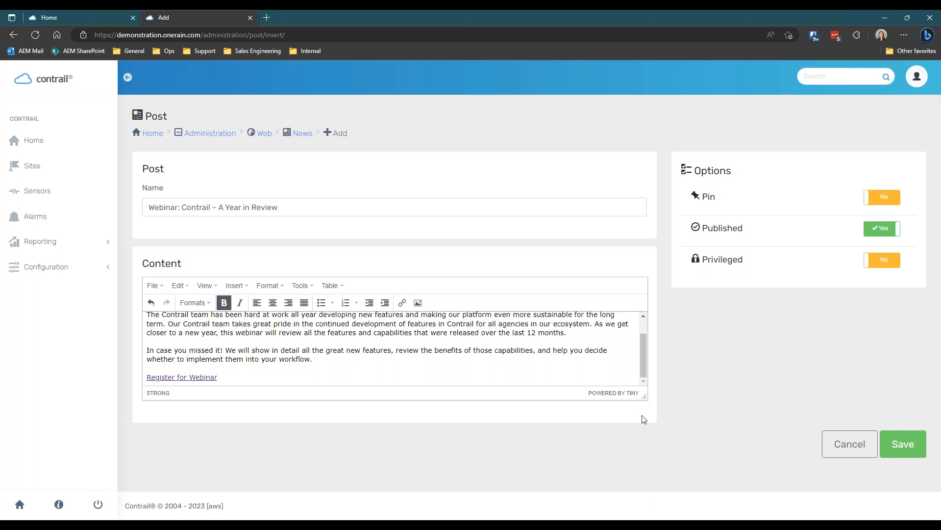
click(902, 449)
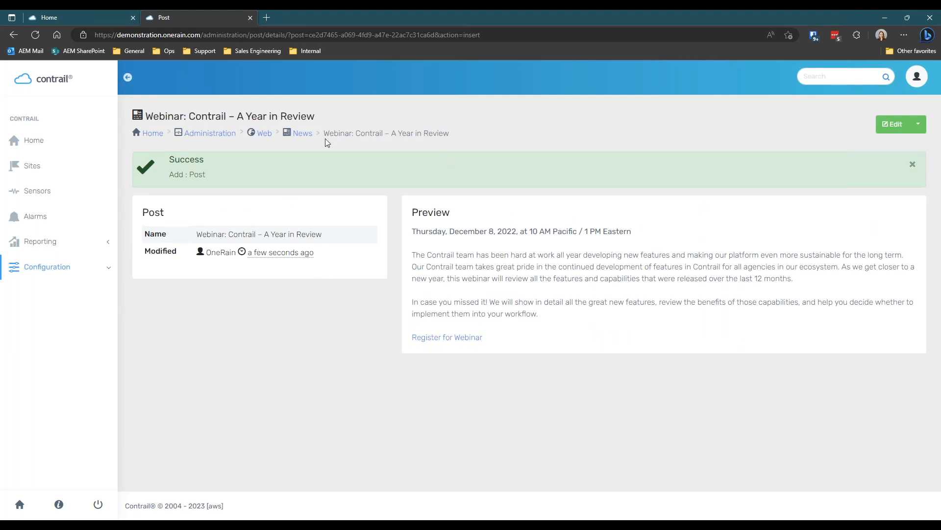
Check the saved post in the News list and look for a News entry in the live site's navigation.
click(302, 134)
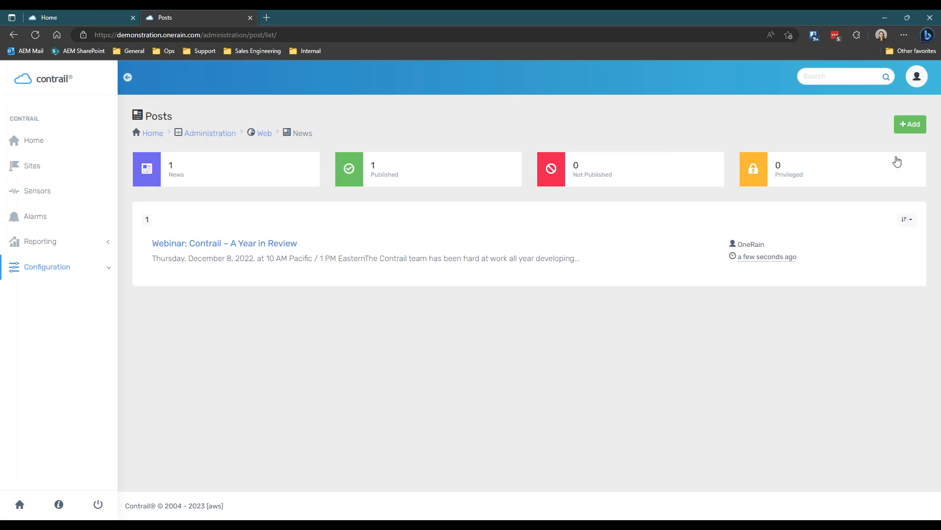
click(102, 15)
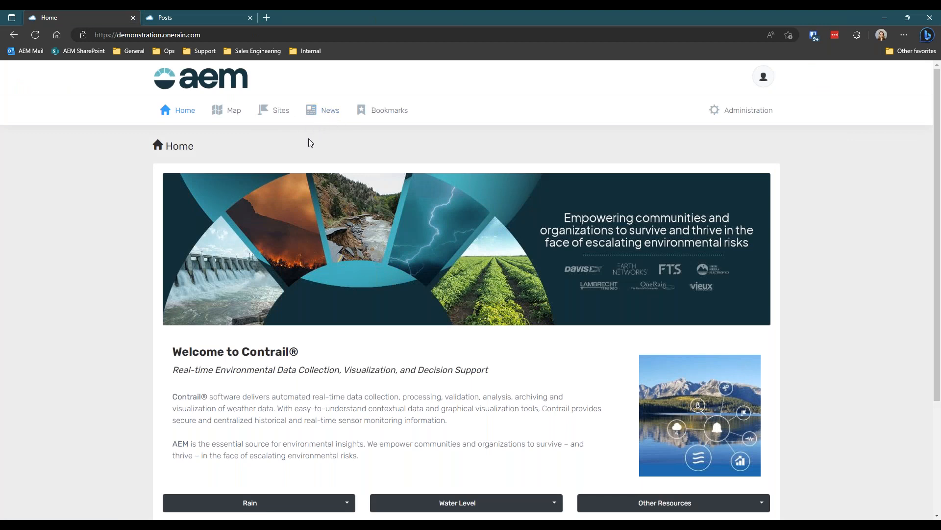
Set the "Webinar: Contrail – A Year in Review" post's Published option to No, save it, and check the live home page.
click(226, 17)
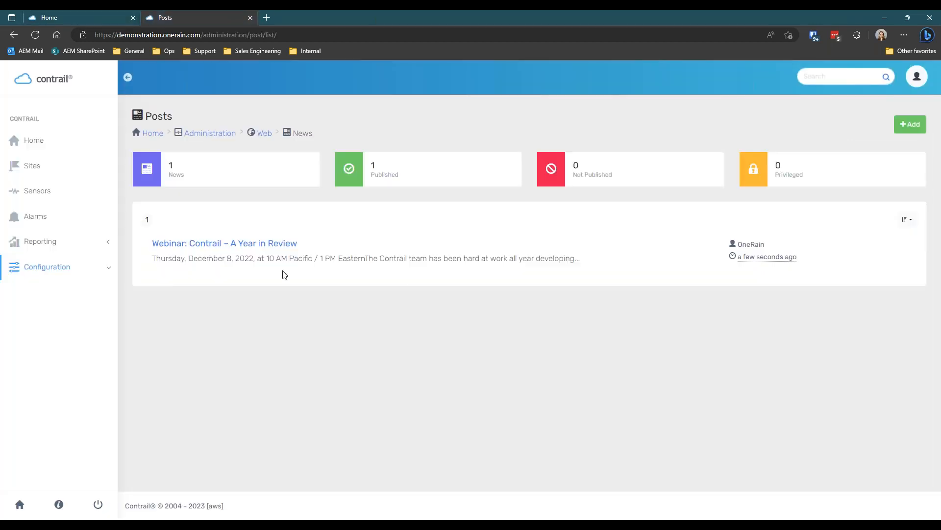
click(280, 244)
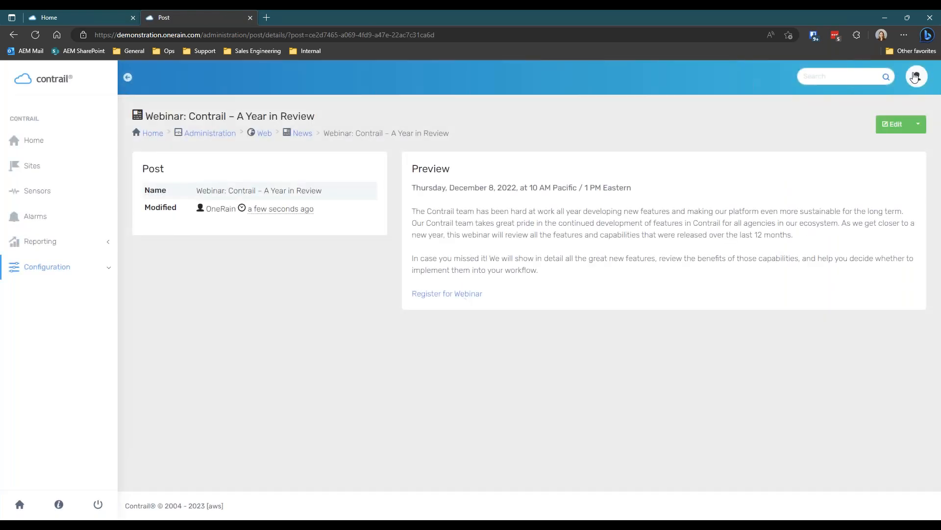
click(892, 125)
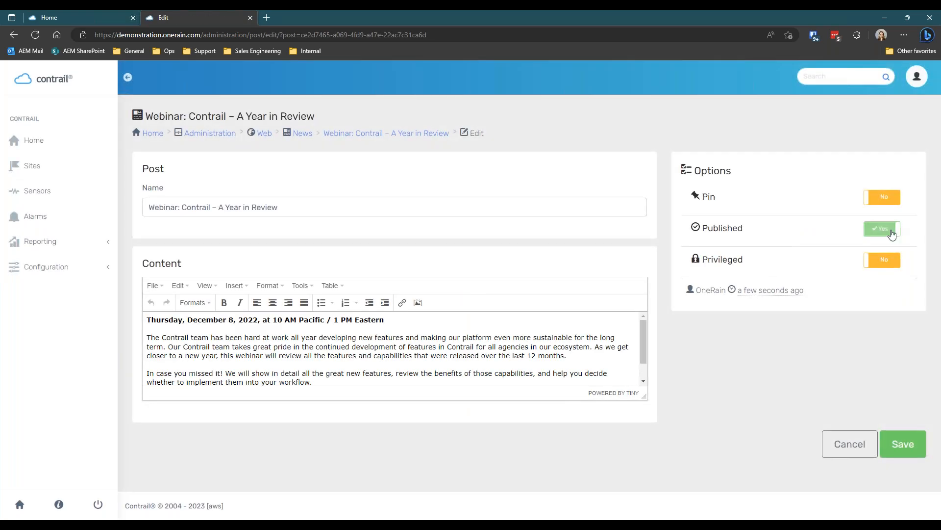
click(897, 228)
click(902, 444)
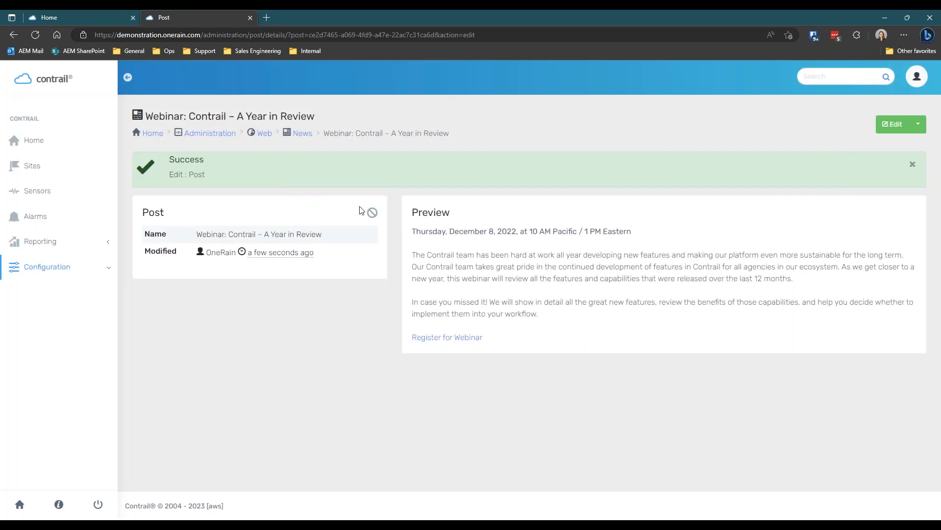
mouse_move(373, 214)
click(93, 15)
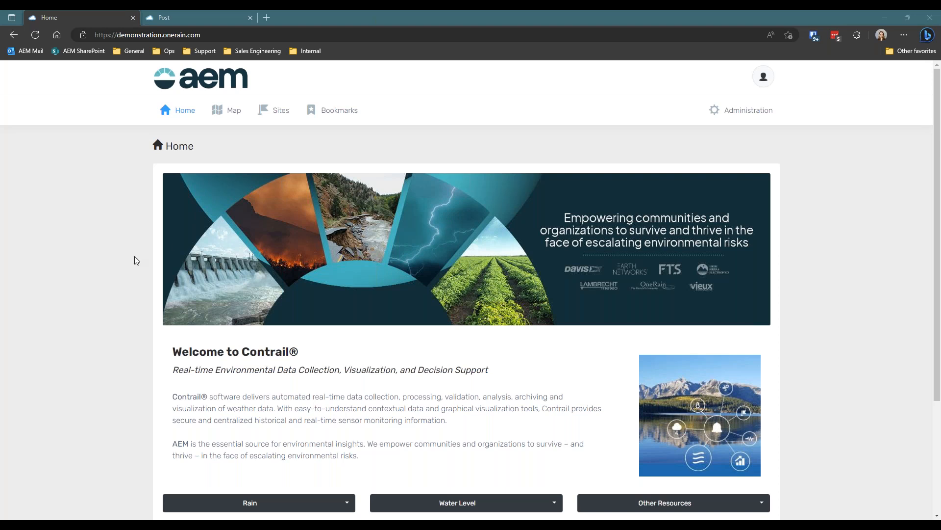
Add a news post in the administration and name it "OneRain Announces Release of Contrail® 8 Software Suite".
click(184, 16)
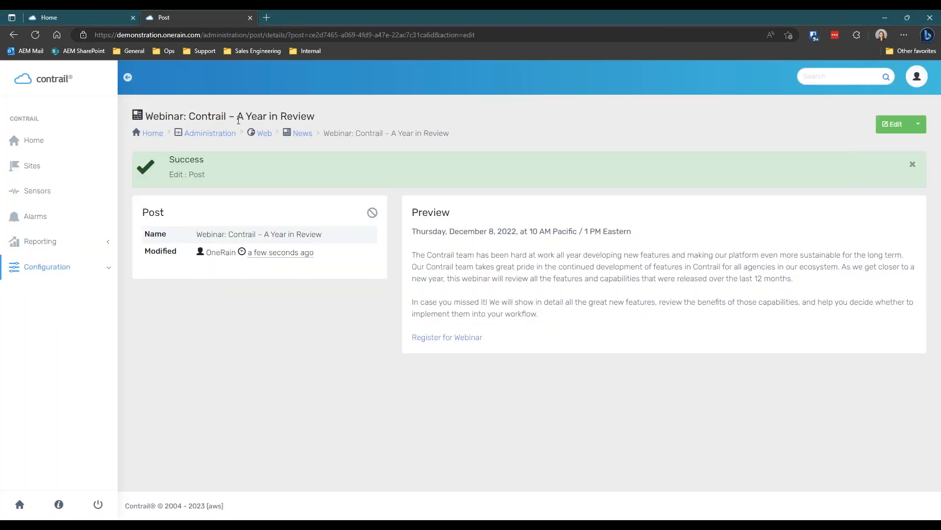
click(295, 134)
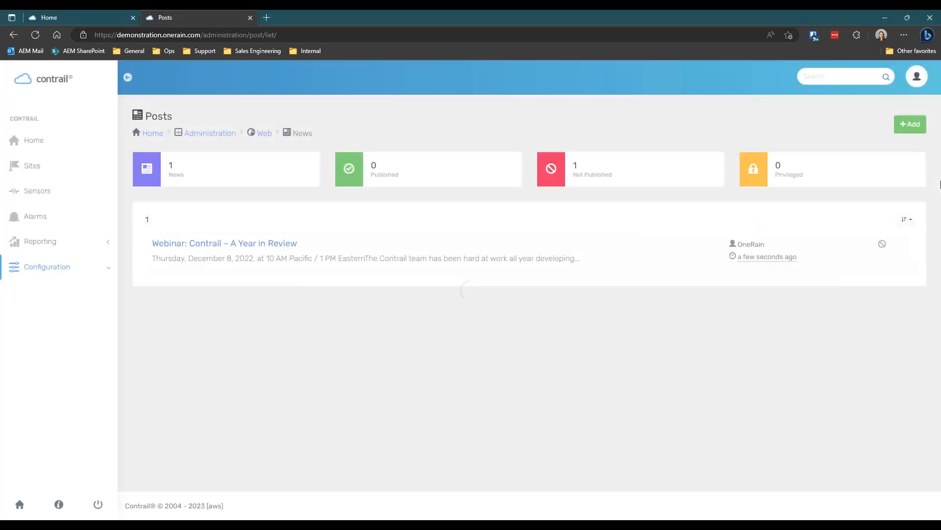
click(910, 125)
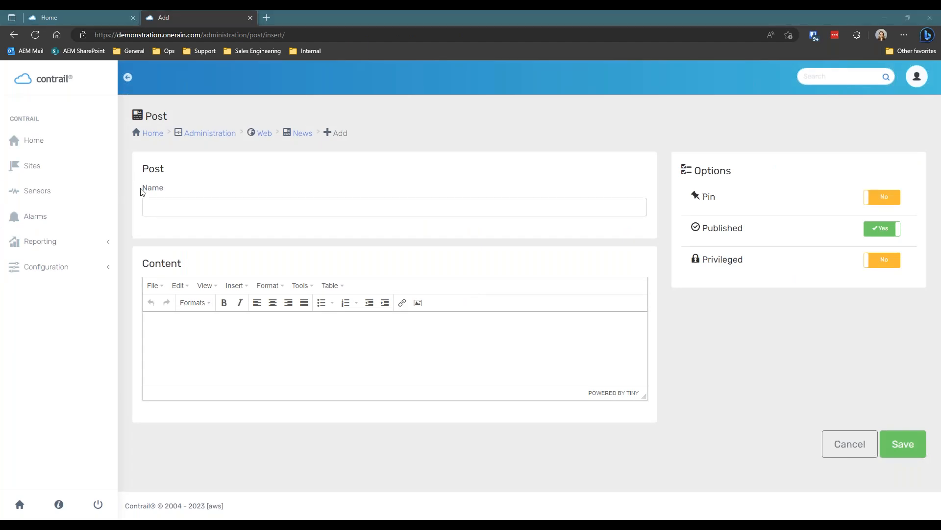
click(162, 206)
text(OneRain Announces Release of Contrail® 8 Software Suite)
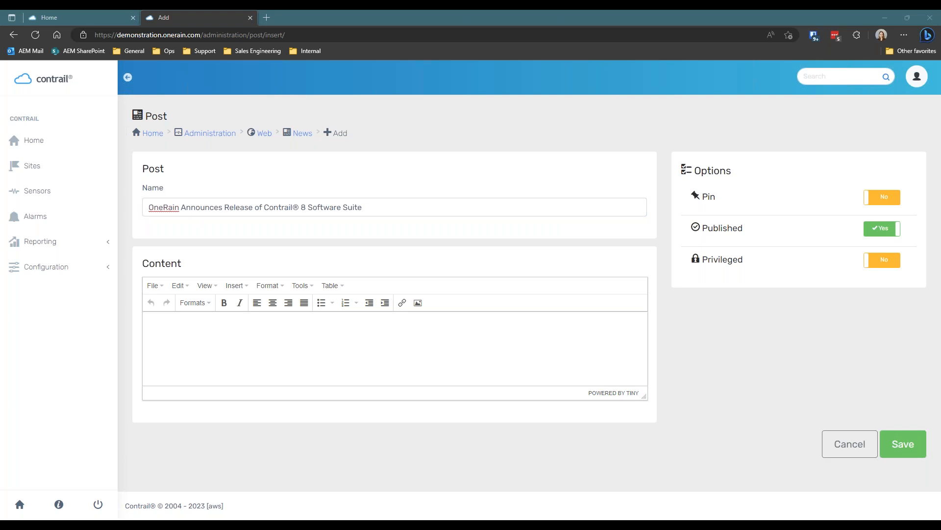
Paste the prepared HTML announcing Contrail 8, with its product and "LEARN MORE" links, as the post's source code and save the post.
click(300, 285)
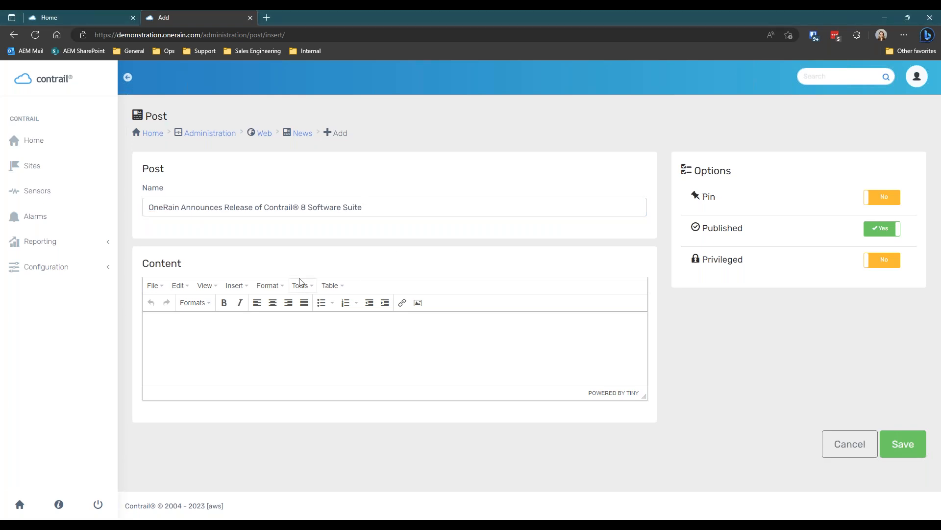
click(352, 311)
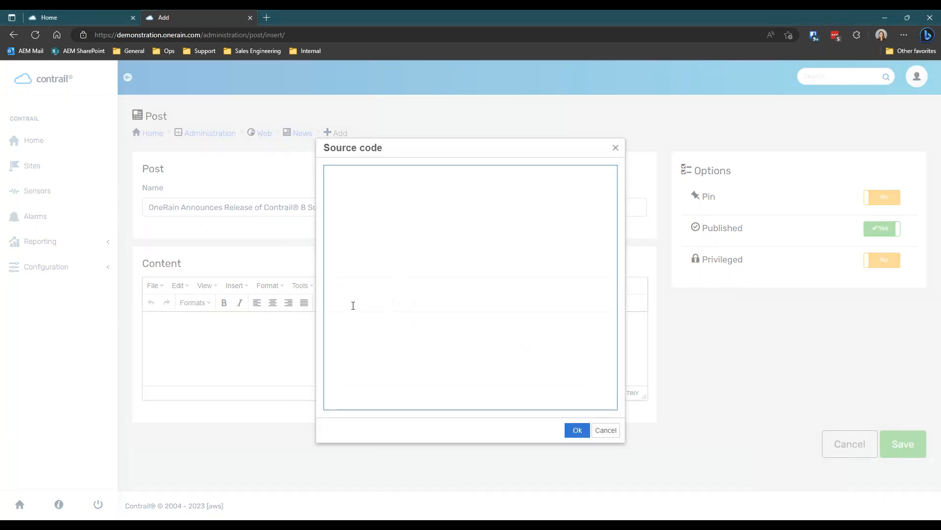
text(<h4><strong>Contrail&reg; 8 is here! &mdash; OneRain Inc., is pleased to announce a major new software release for its Contrail&reg; platform.</strong></h4> <p>Contrail&reg; 8 is the next generation of OneRain&rsquo;s enterprise-level suite of software for real-time environmental monitoring. Contrail is the leading enterprise-level software platform that collects, processes and delivers real-time environmental sensor data from local hydrometeorological networks and other external sources for Web-based dissemination, visualization, monitoring and alerting. The software helps users understand and manage their environmental monitoring-related missions&mdash;from flood and road weather safety, to dams, stormwater, wastewater and water resource management&mdash;and is key to their effective and timely decision-making.</p> <p>Included in this major update is the core&nbsp;<a href="https://onerain.com/solutions/contrail-software/">Contrail software</a> package, as well as&nbsp;<a href="https://onerain.com/product/contrail-inventory/">Contrail Inventory<span>&nbsp;</span><em>plus</em></a>,&nbsp;<a href="https://onerain.com/product/contrail-camera/">Contrail Camera</a>, and&nbsp;<a href="https://onerain.com/product/contrail-tdma-manager/">Contrail TDMA Manager</a>.</p> <br /><br /><br /> <p><a href="https://onerain.com/onerain-announces-release-of-contrail-8-software-suite/" target="_blank" rel="noopener">LEARN MORE</a></p>)
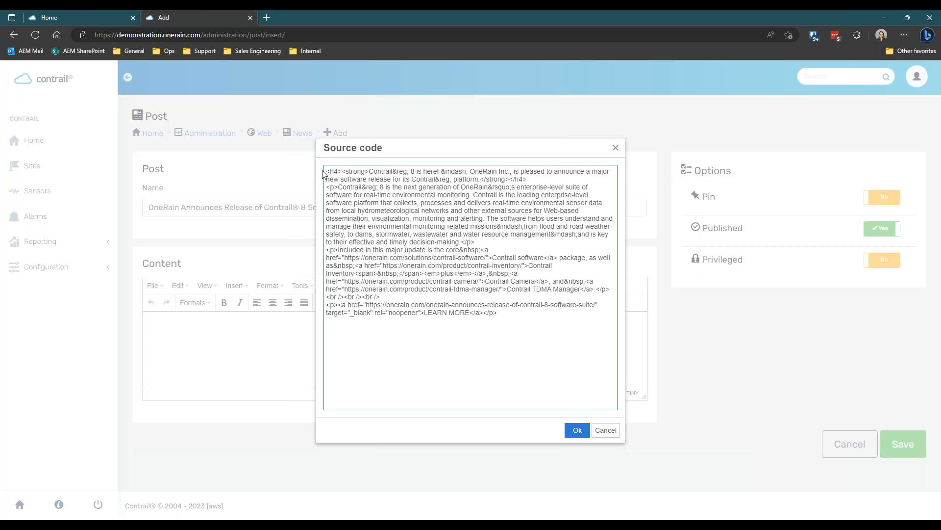
drag(325, 171, 344, 174)
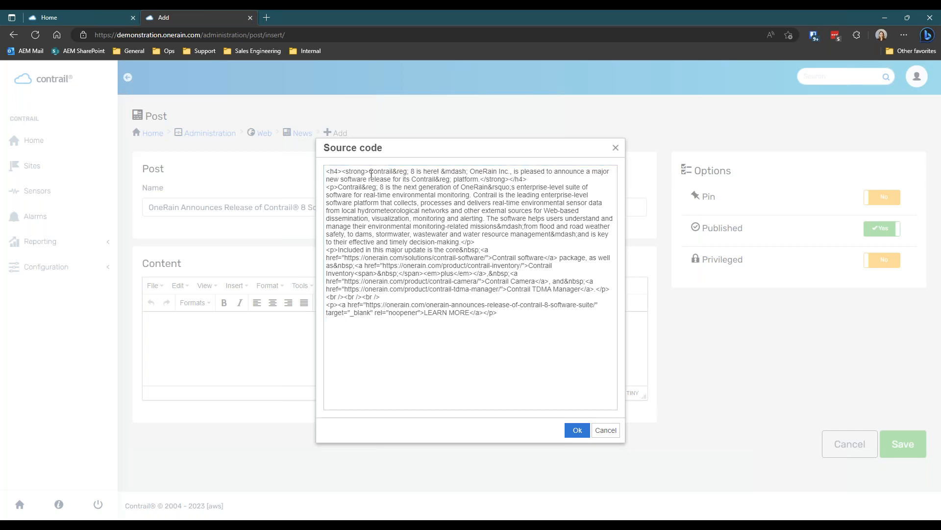
drag(369, 171, 353, 177)
drag(391, 300, 269, 296)
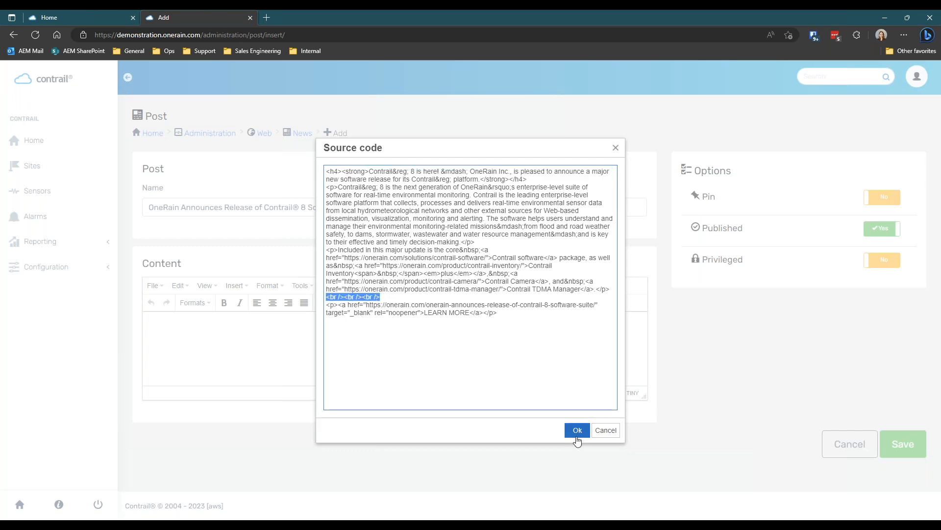
click(577, 430)
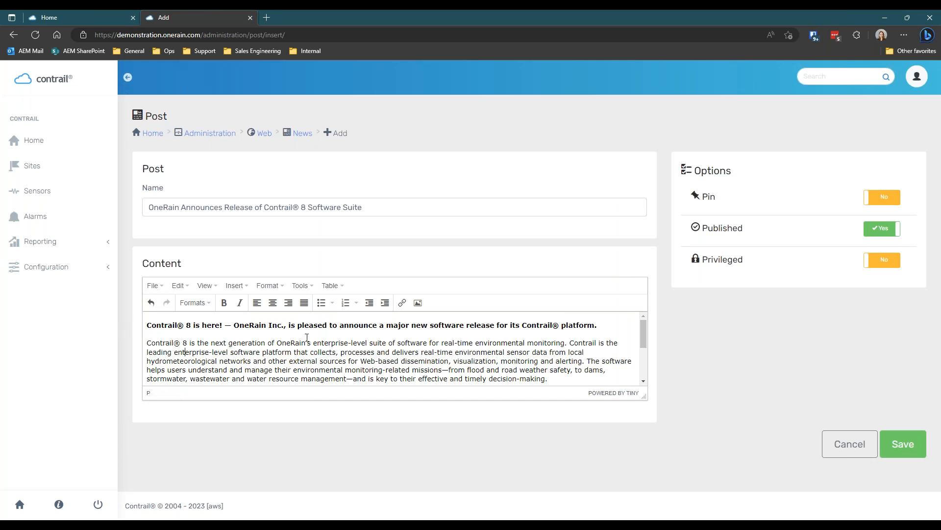
scroll(307, 337, down, 2)
click(922, 437)
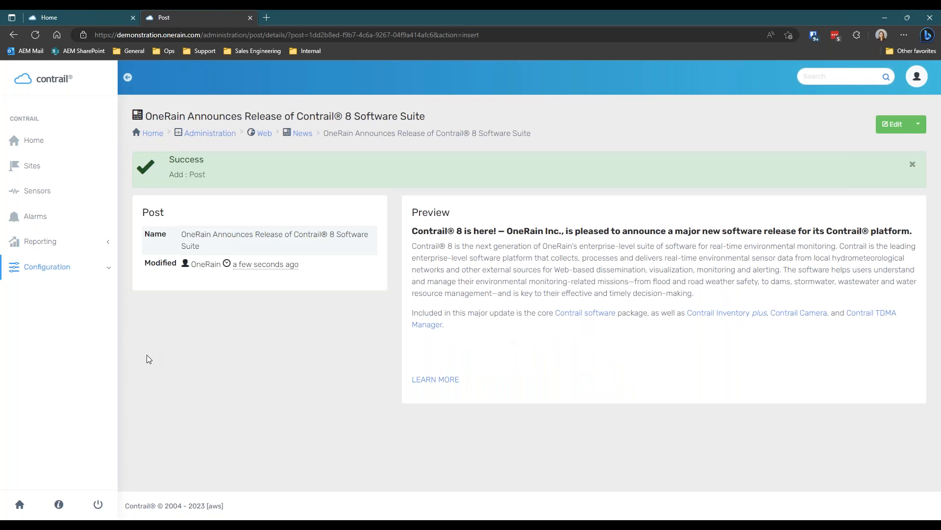
Reload the live site and check its News page for the published Contrail 8 announcement.
click(121, 13)
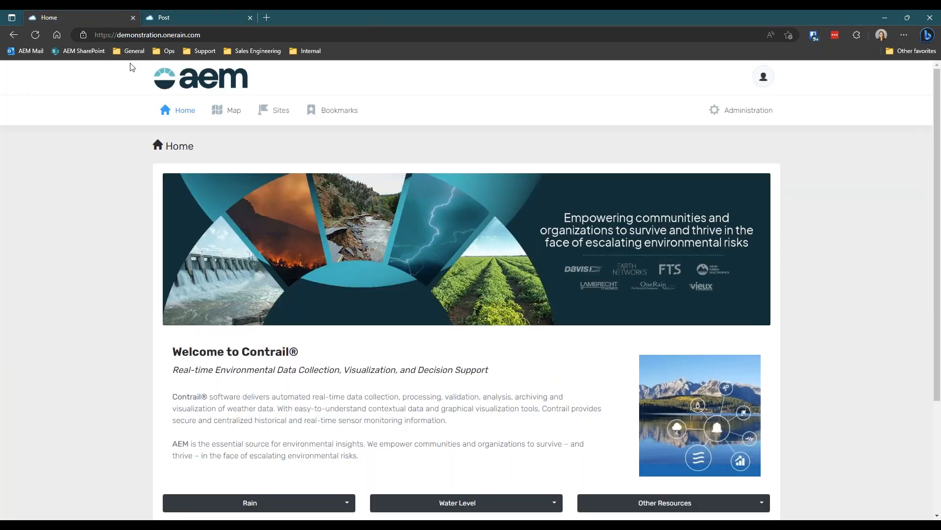
click(35, 35)
click(331, 113)
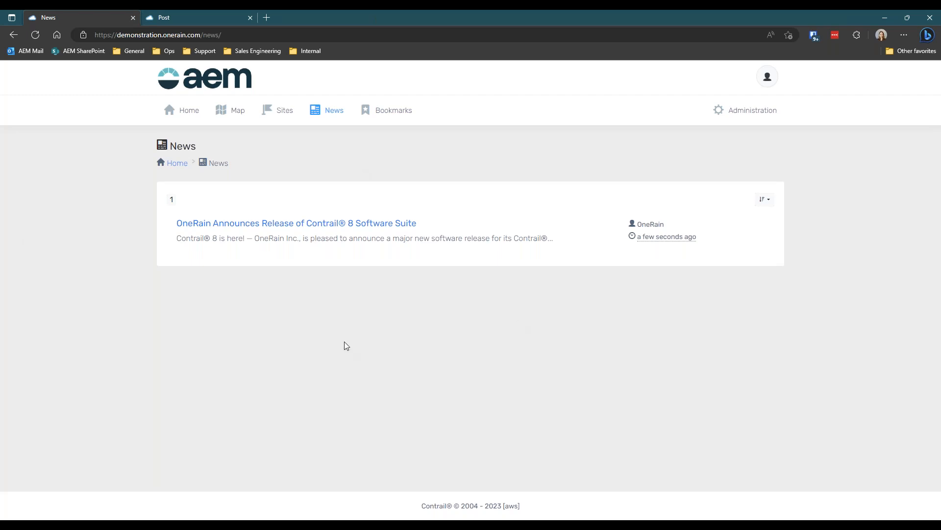
Add another news post in the administration and name it "Contrail for UI/UX Exploration".
click(209, 12)
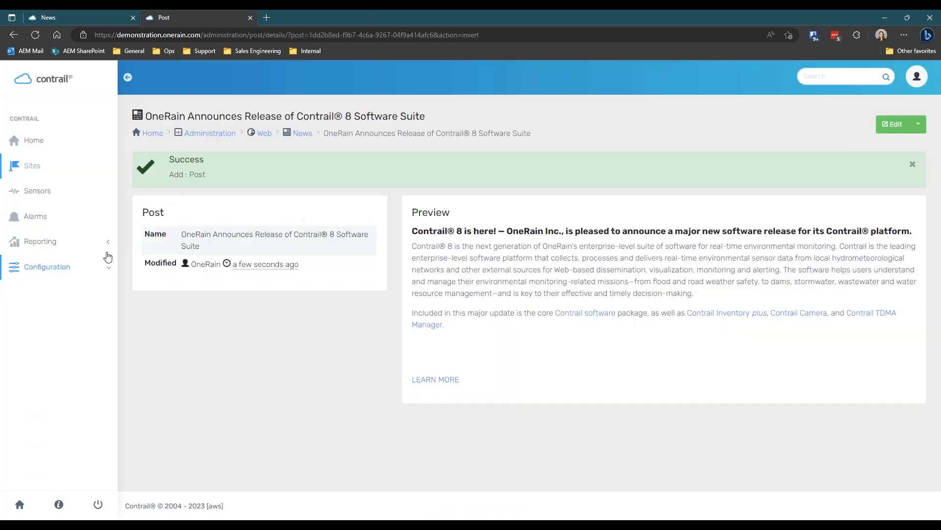
click(303, 134)
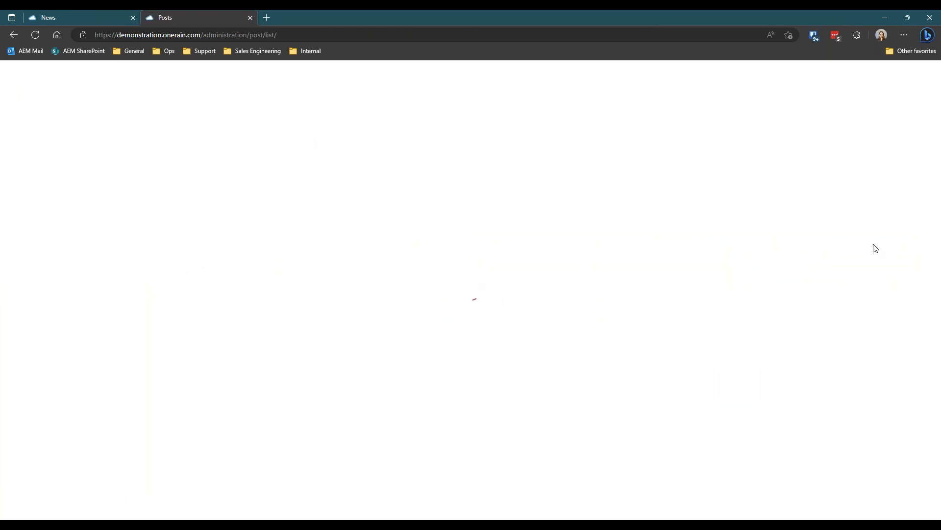
click(899, 125)
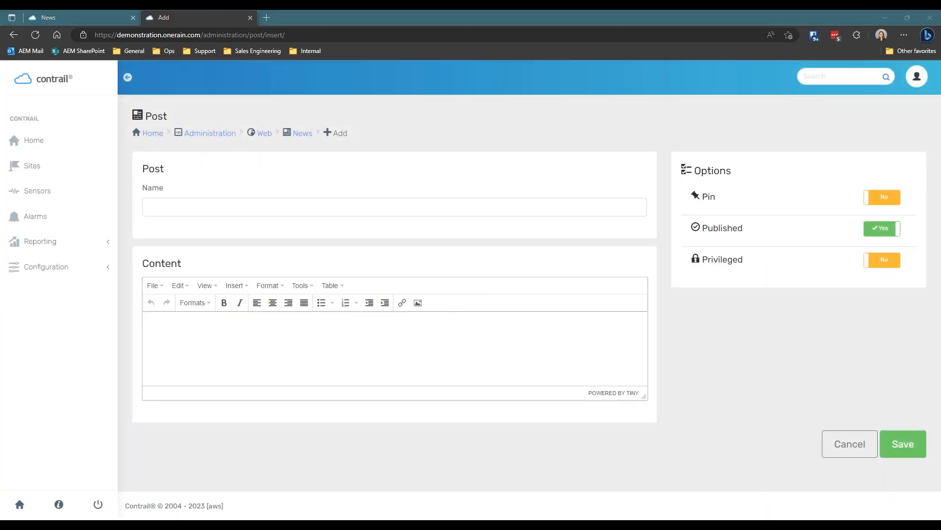
click(223, 206)
text(Contrail for UI/UX Exploration)
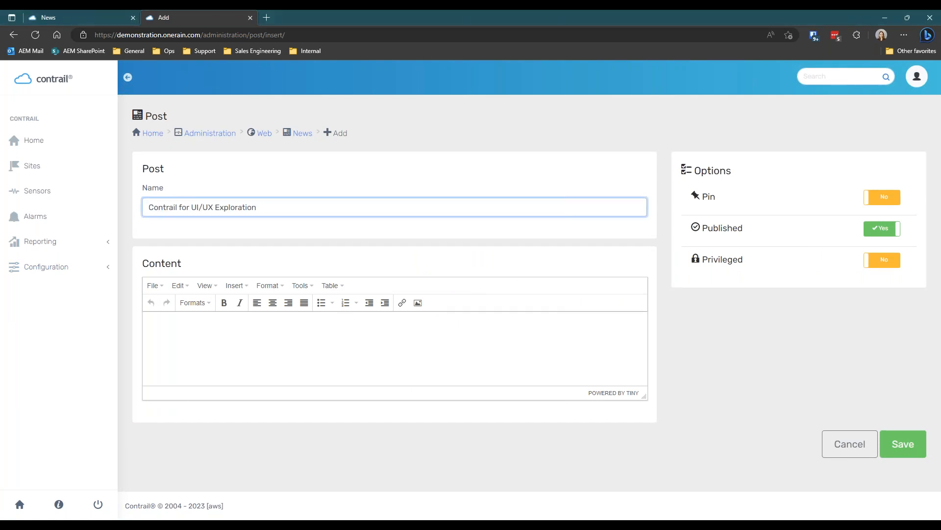
key(alt+Tab)
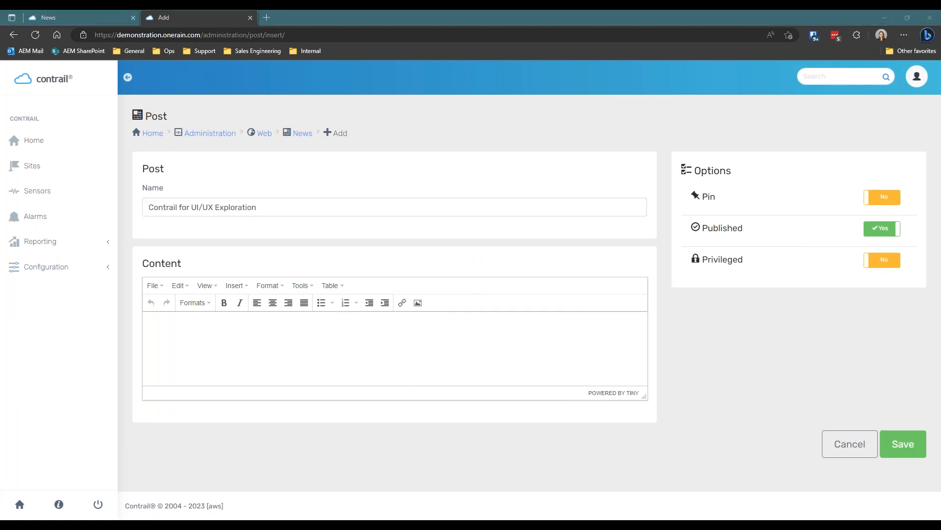
Enter "Welcome to the fully-featured User environment in Contrail!" as the post's content, set Pin to Yes, and save it.
click(305, 349)
text(Welcome to the fully-featured User environment in Contrail!)
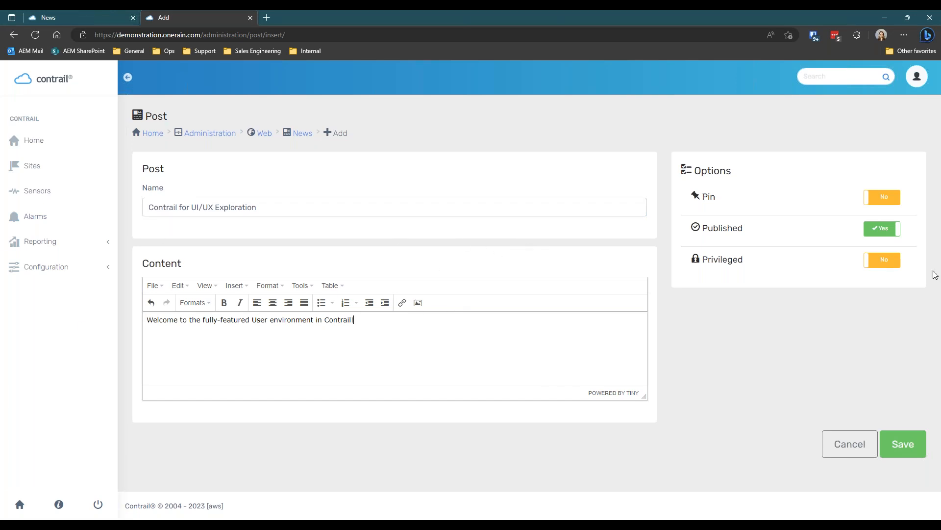
click(890, 199)
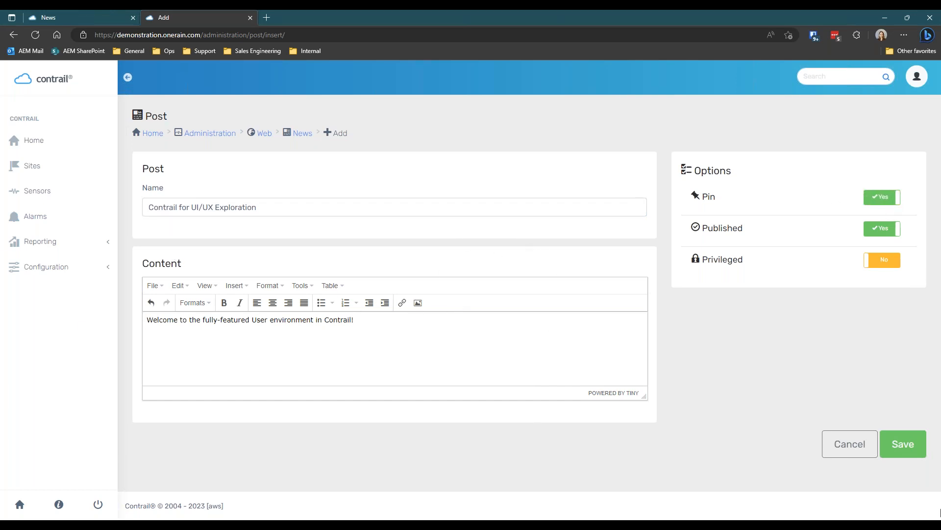
click(902, 434)
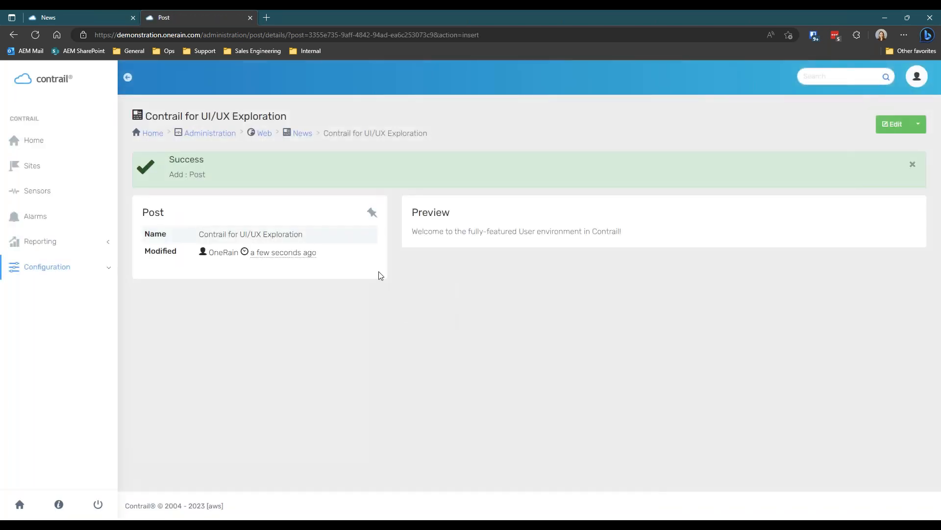
Compare the posts in the administration's News list with those on the reloaded live News page.
click(303, 133)
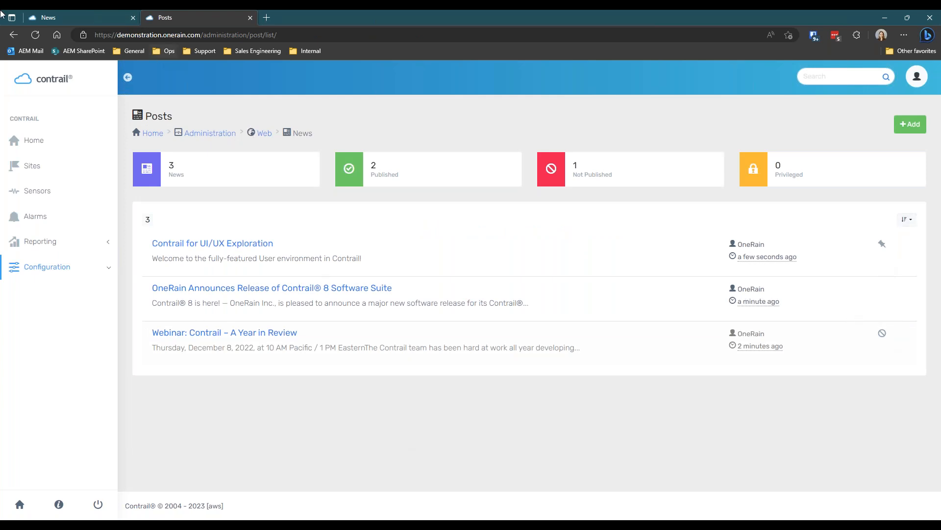
click(77, 13)
key(F5)
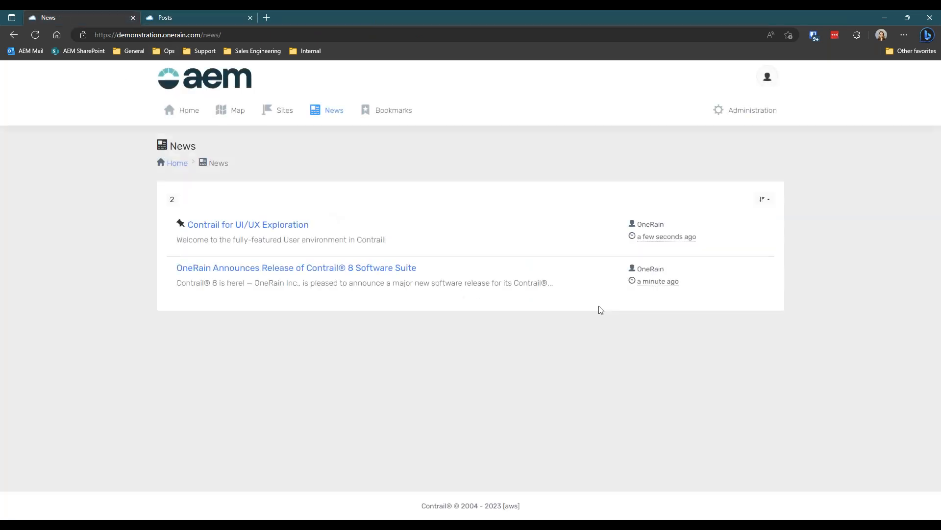
Examine the pinned post's title, text and timestamp on the live home page, view its full post, and return home.
click(181, 111)
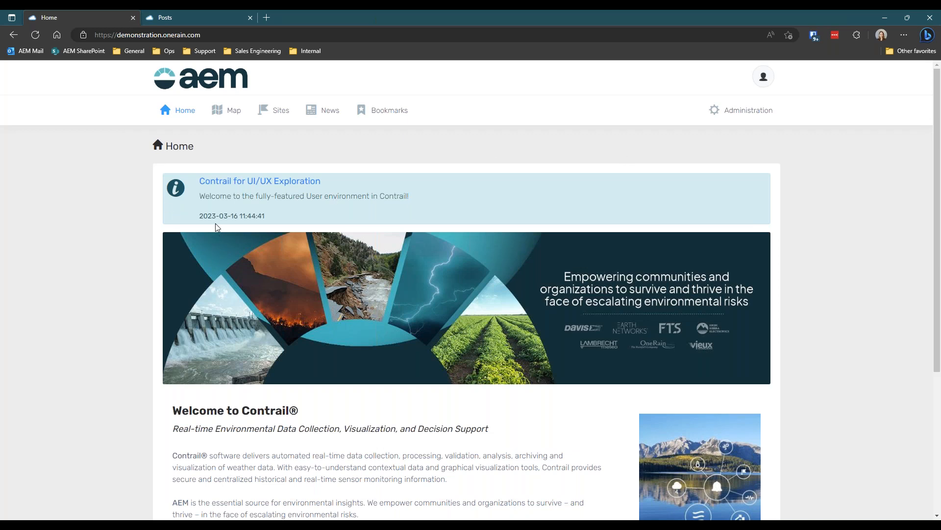
drag(203, 221, 312, 220)
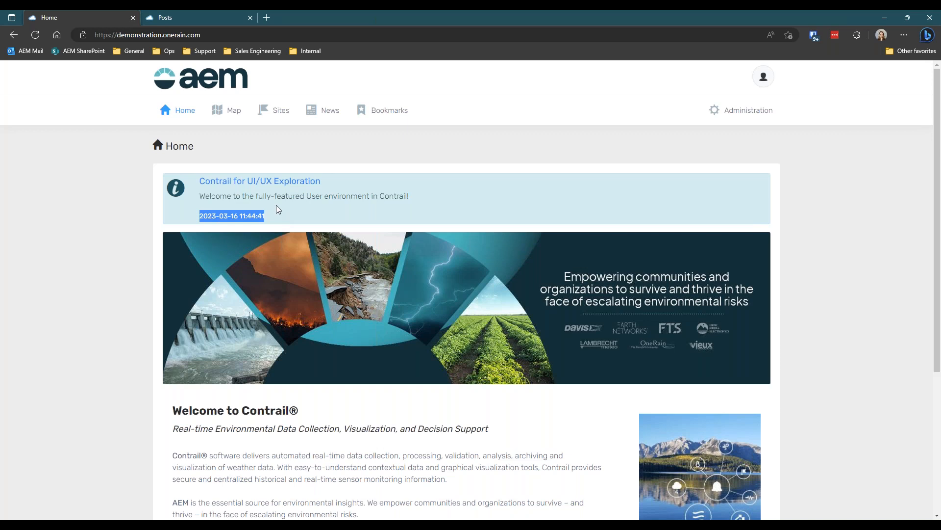
click(237, 198)
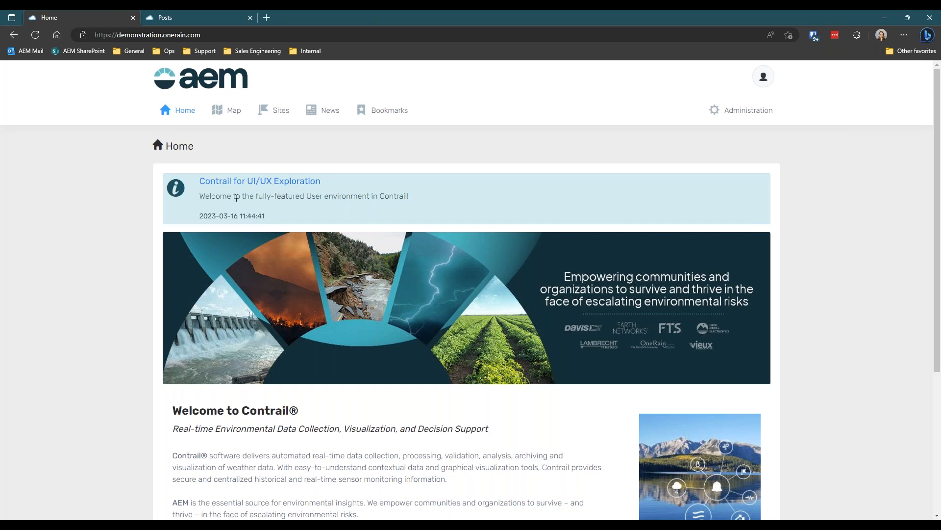
click(237, 182)
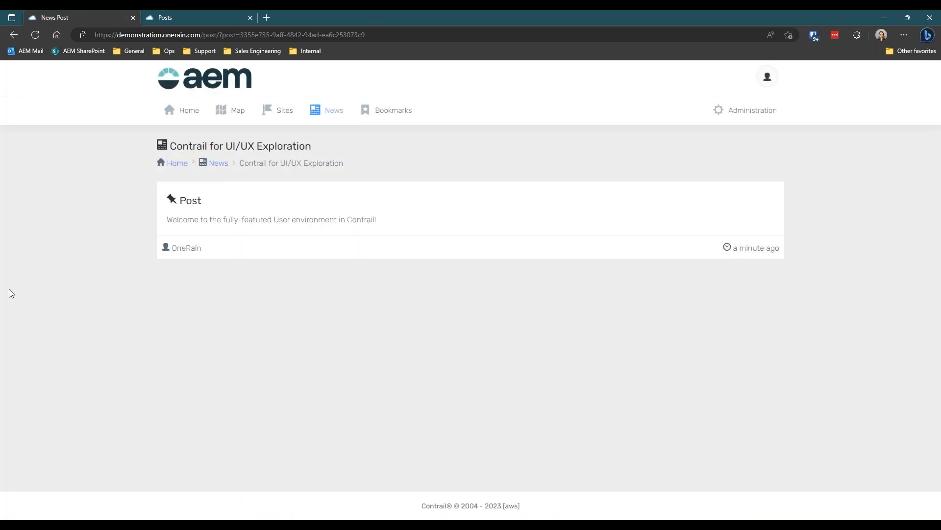
click(182, 111)
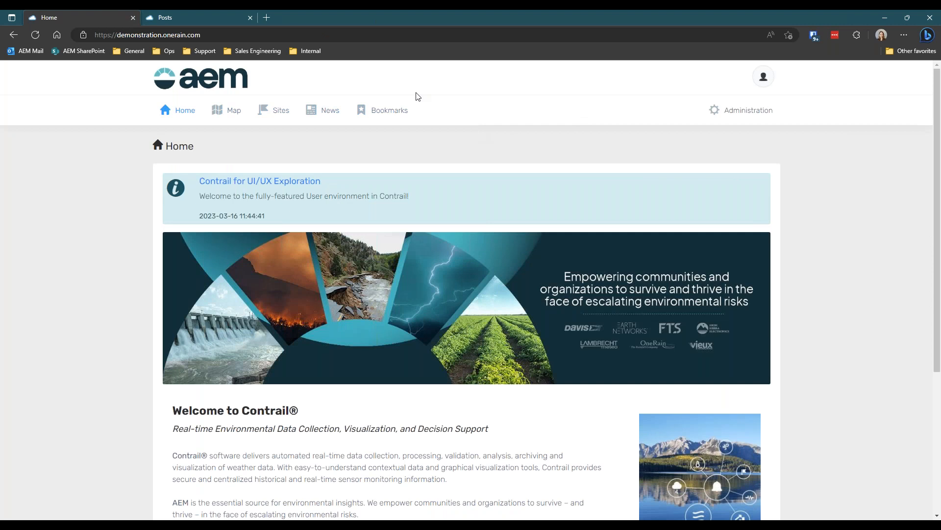
Add a published dashboard named "Dashboard" in the Summary category with Reload off, and save it.
click(355, 114)
click(741, 111)
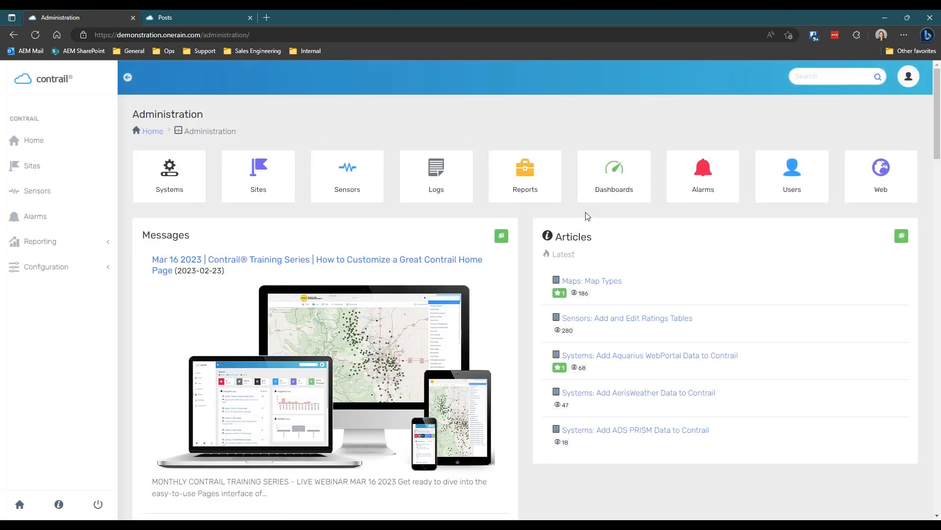
click(617, 182)
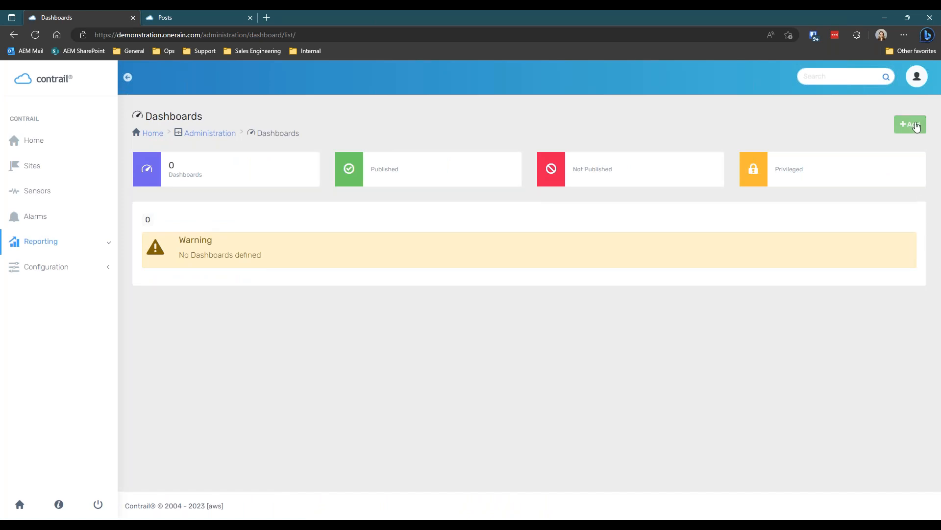
click(912, 125)
click(247, 212)
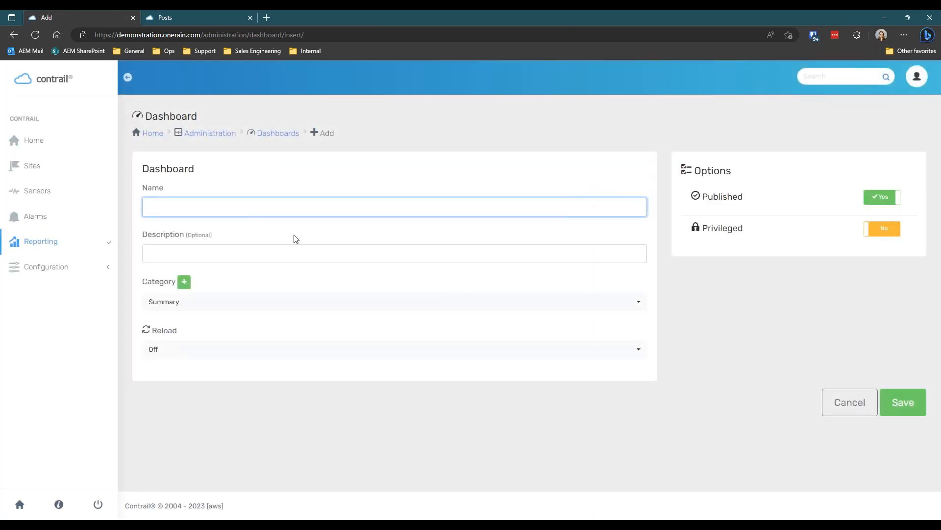
text(Dash)
key(BackSpace)
text(habo)
click(903, 402)
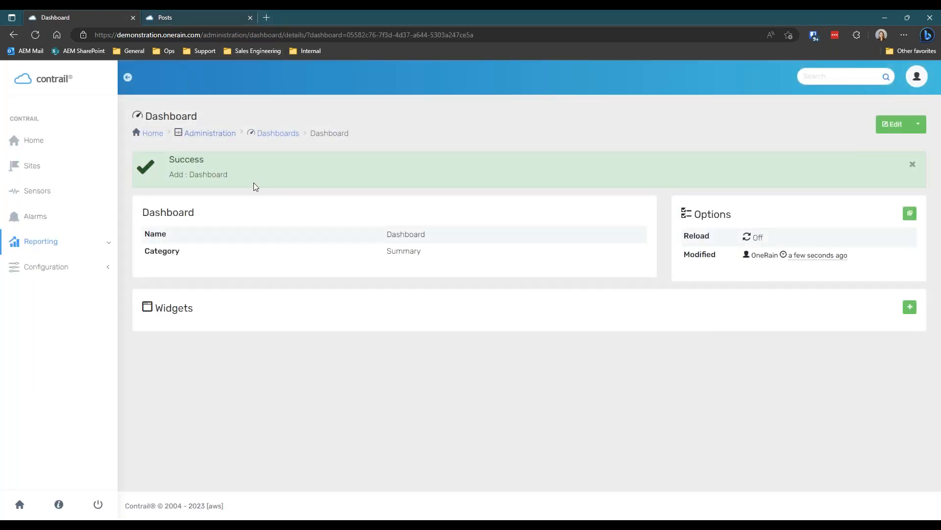
Open the live home page separately, close the Posts page, and review the navigation entries and page content down to the partner logos.
click(178, 17)
middle_click(153, 133)
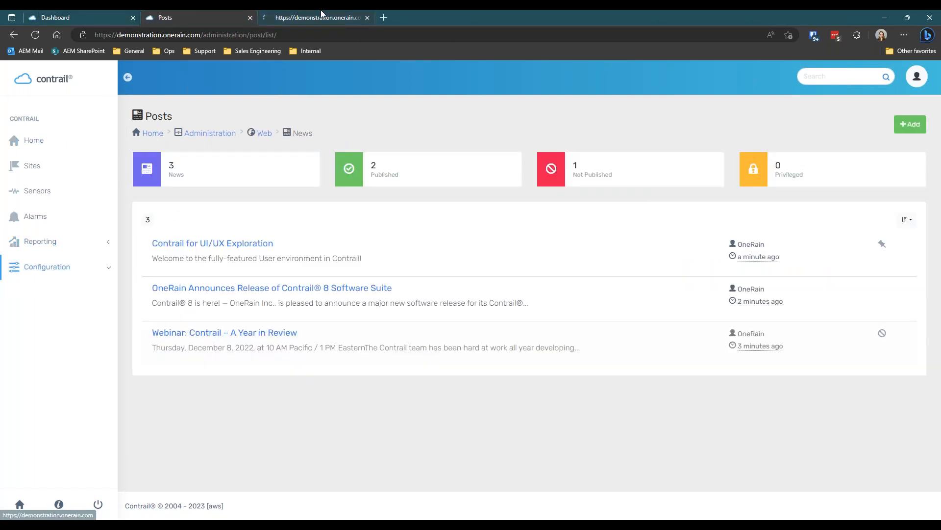
click(250, 18)
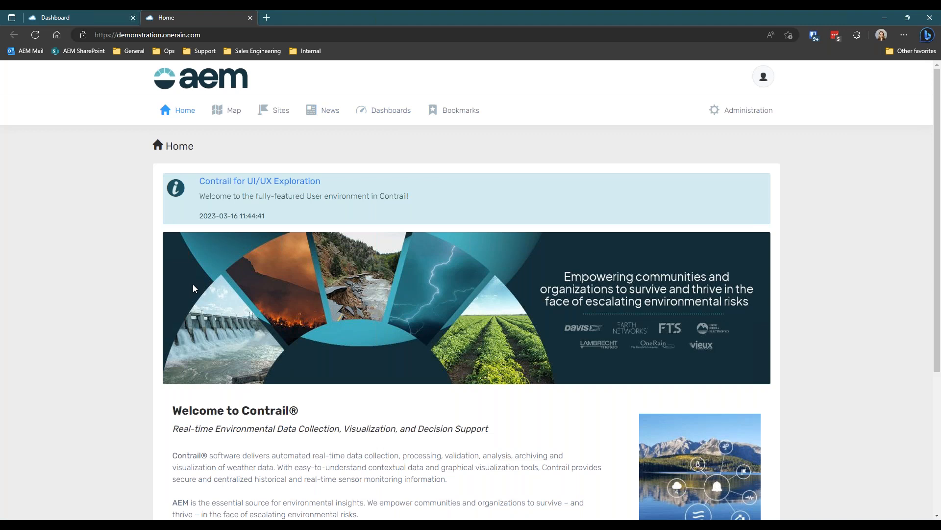
scroll(60, 310, down, 4)
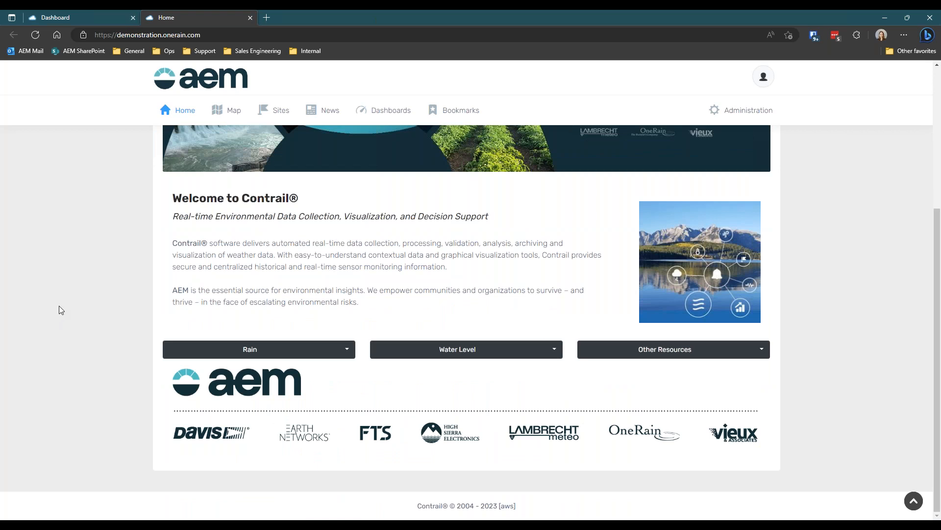
scroll(59, 306, up, 5)
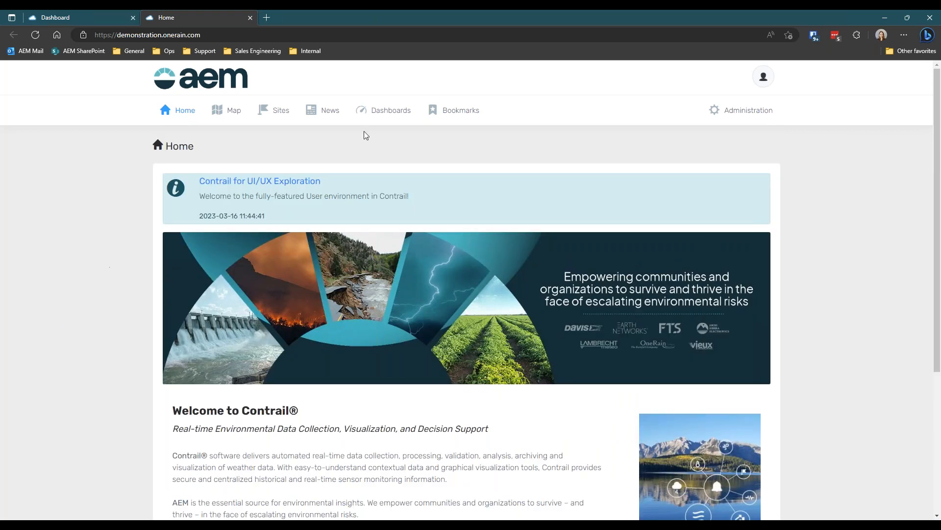